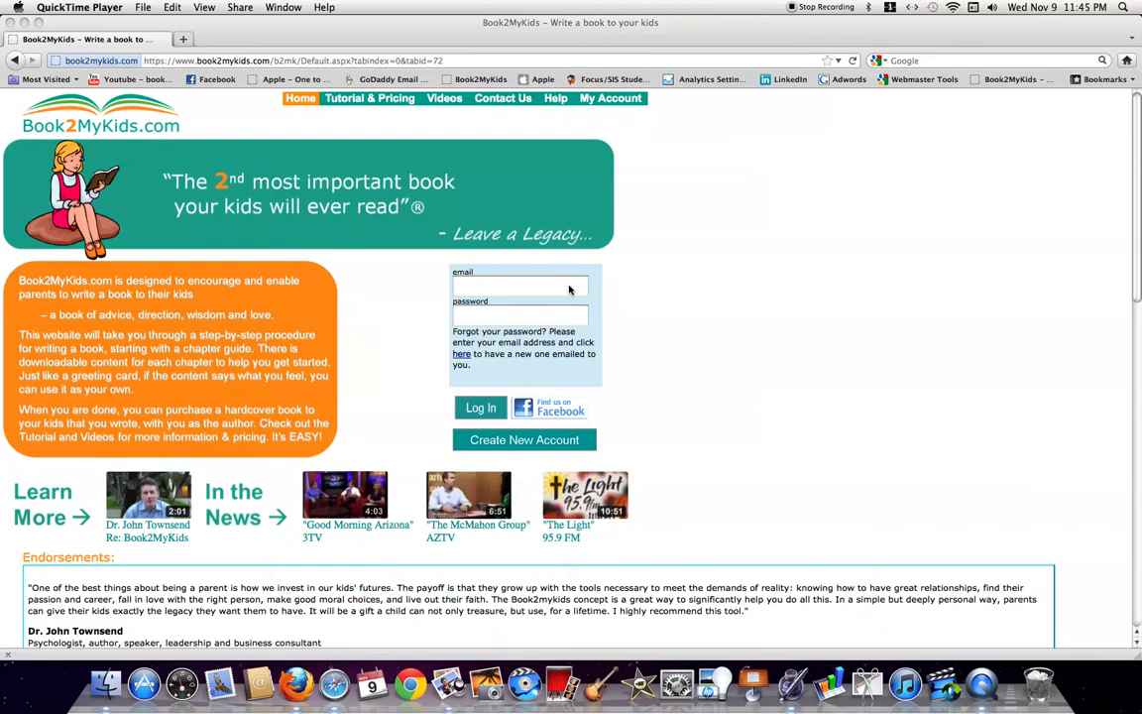
Log in to Book2MyKids with the account e-mail and password
click(569, 289)
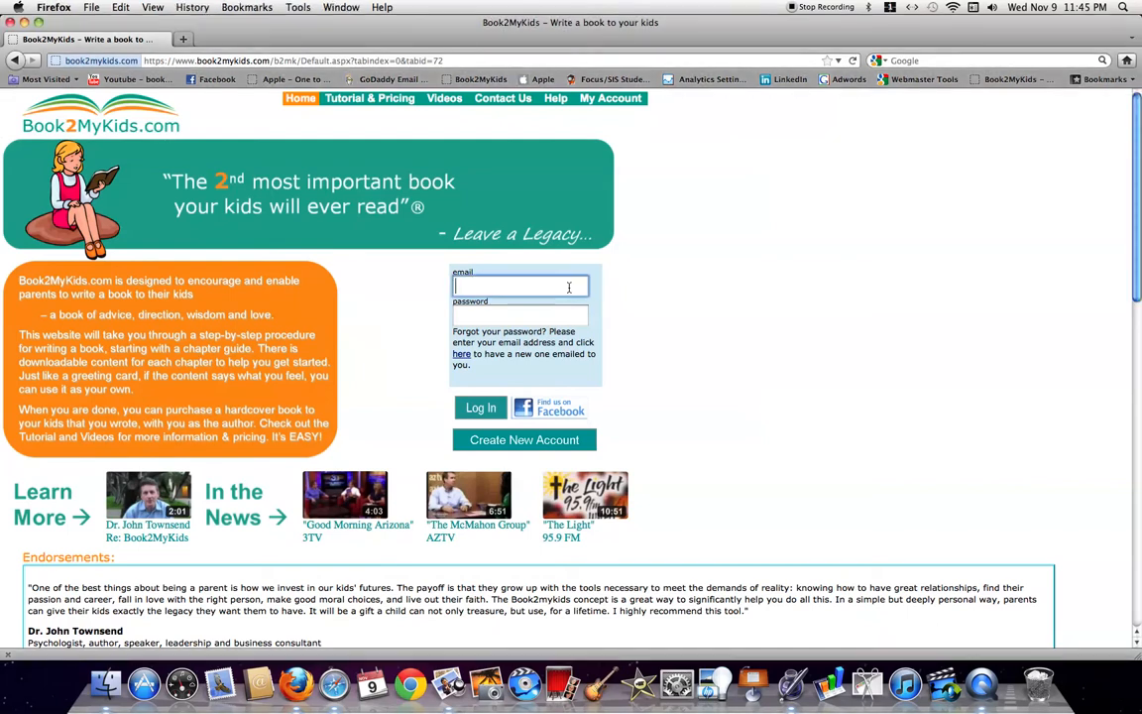
key(Tab)
text(******)
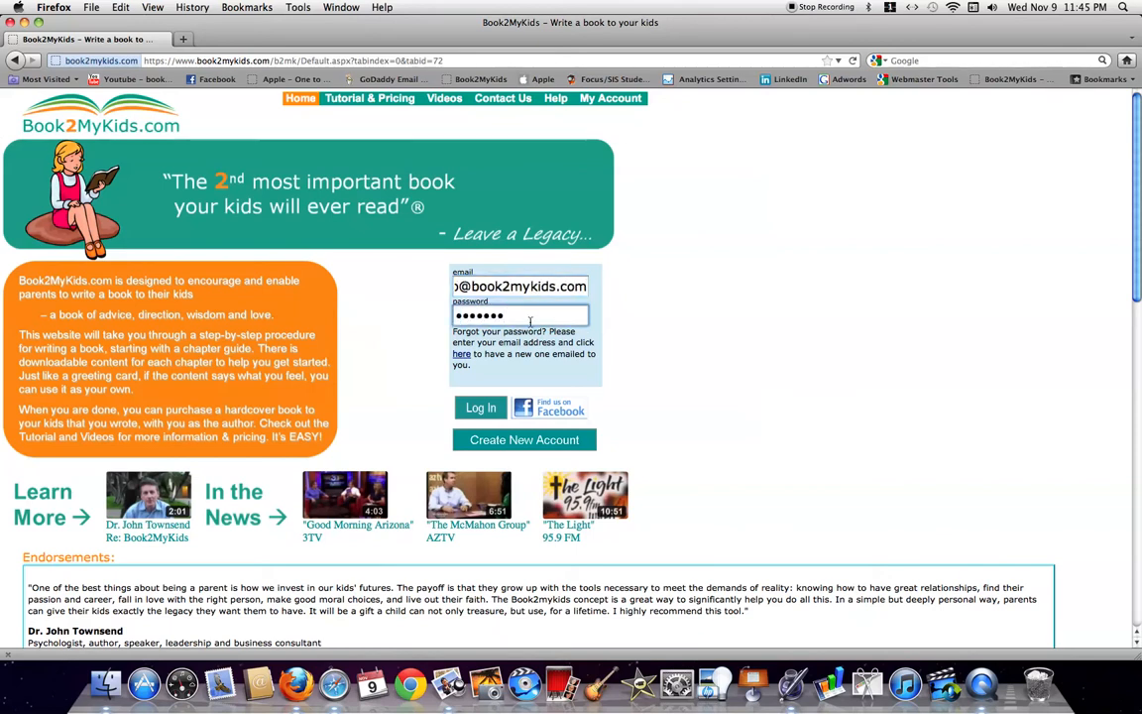
click(481, 408)
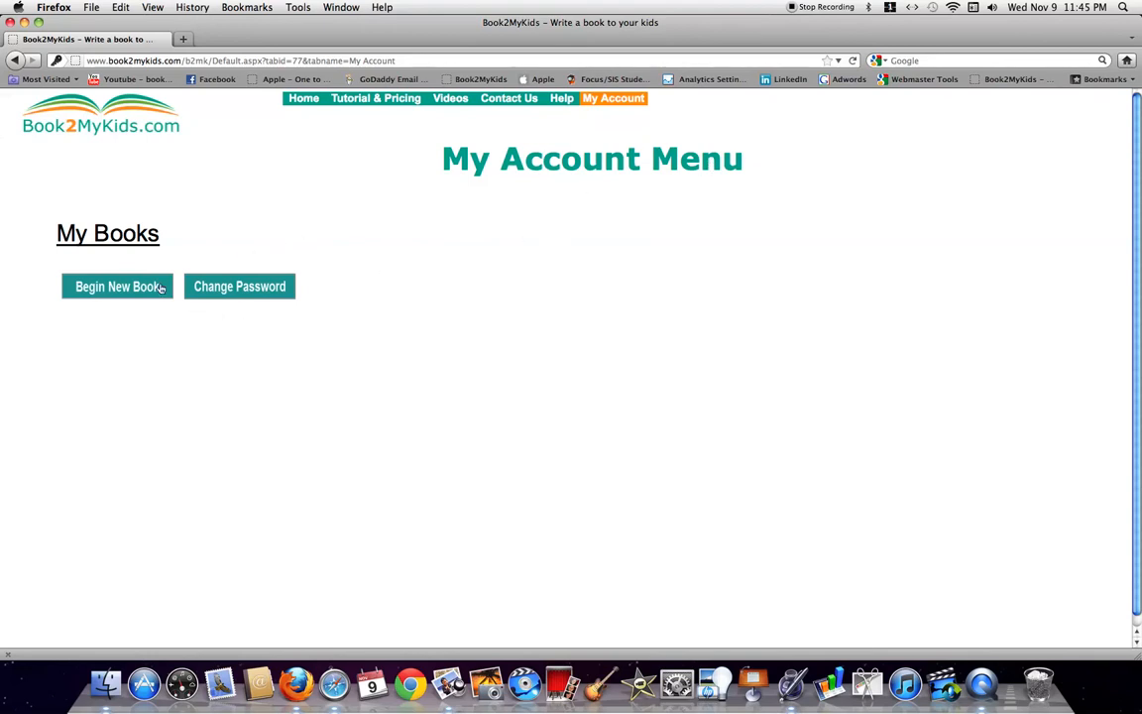
Begin a new book with the file name 'my first book'
click(118, 287)
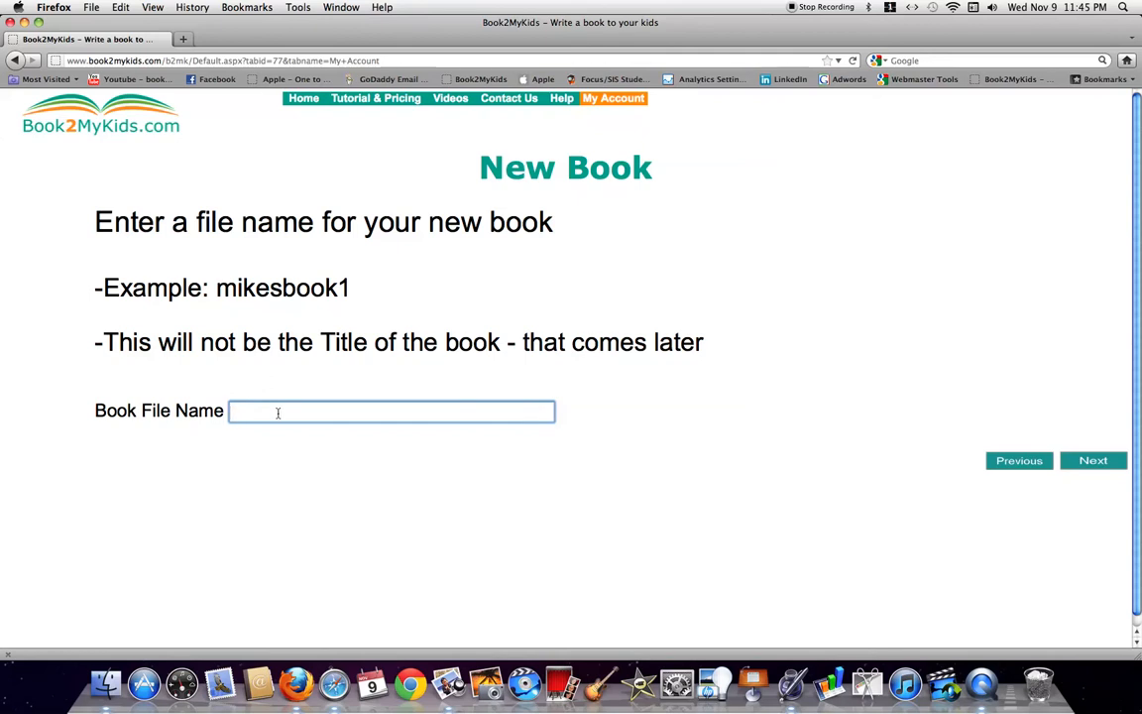
text(my first book)
click(1098, 462)
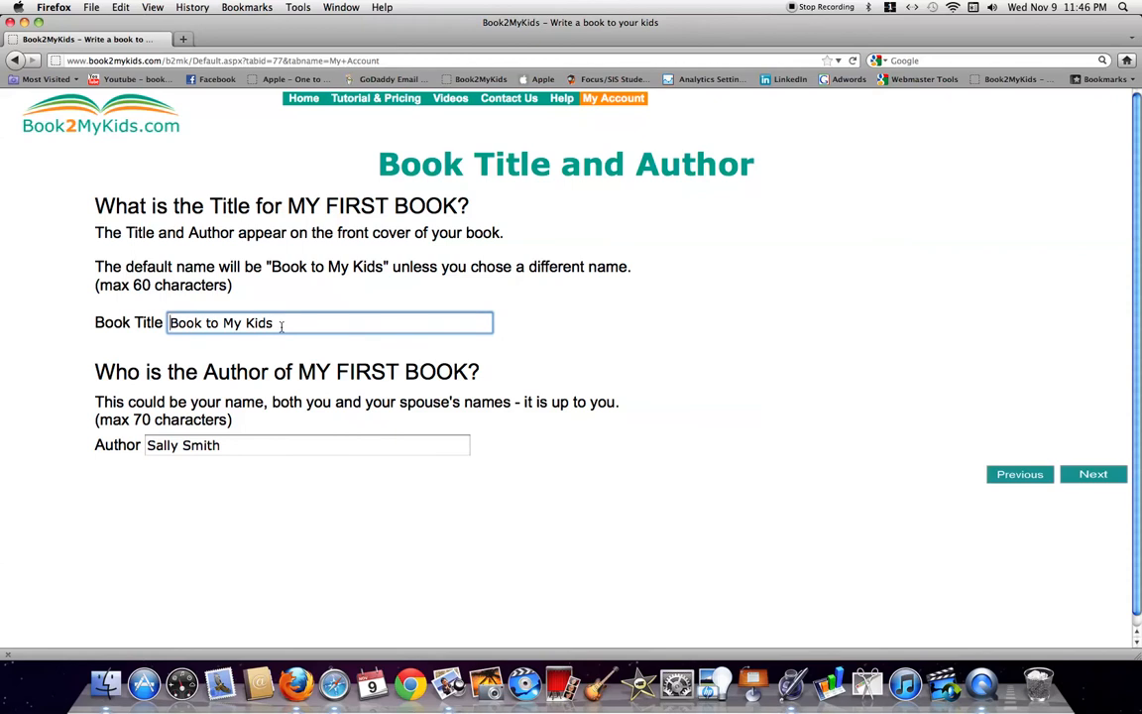
Title the book 'My Book to My Kids', set author to 'Mom & Dad', and continue to chapters
text(My)
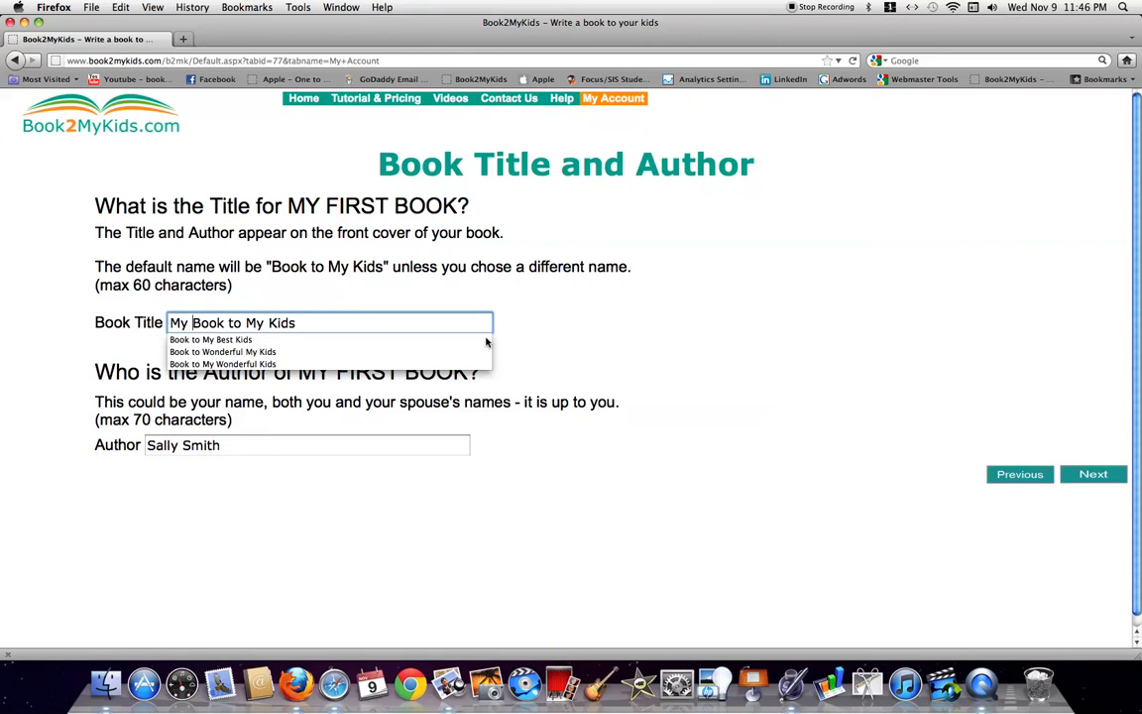
click(616, 321)
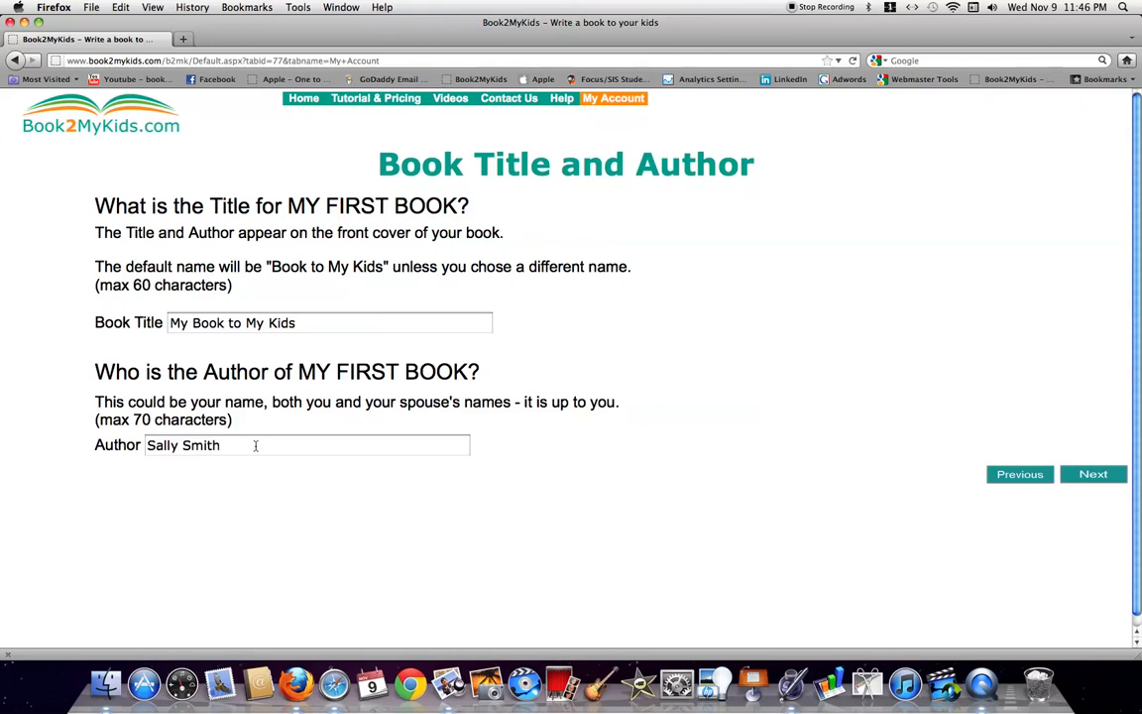
click(255, 447)
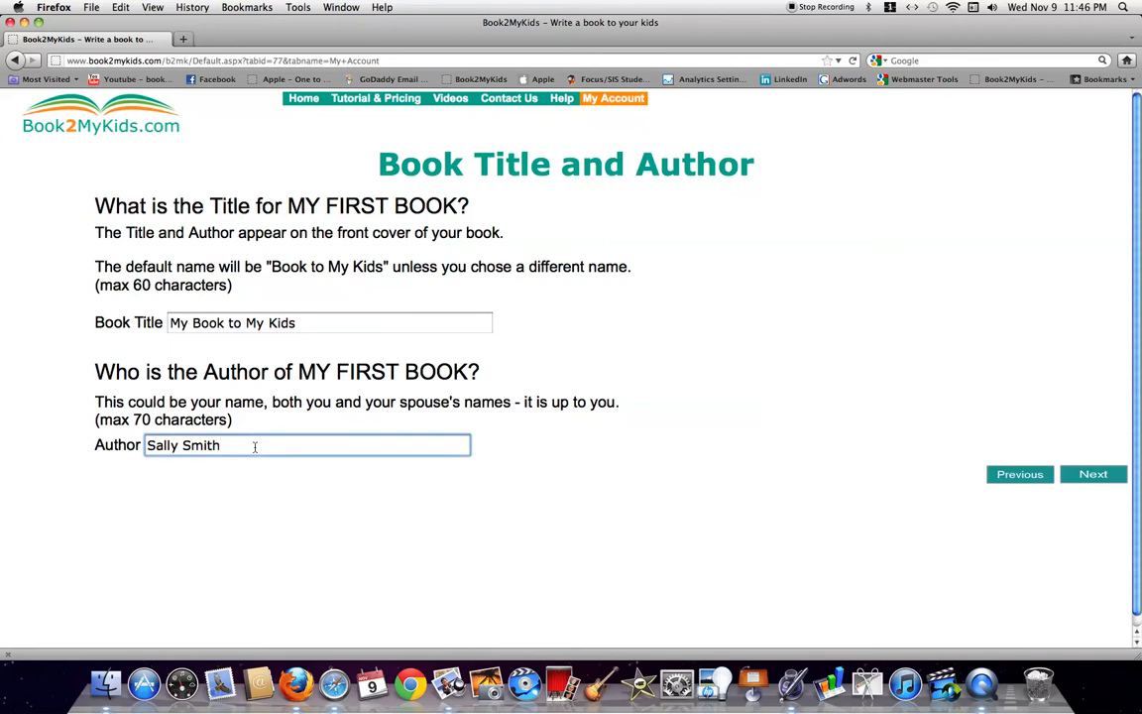
key(BackSpace)
key(BackSpace)
key(BackSpace)
key(BackSpace)
key(BackSpace)
key(BackSpace)
key(BackSpace)
key(BackSpace)
key(BackSpace)
key(BackSpace)
key(BackSpace)
text(Mom )
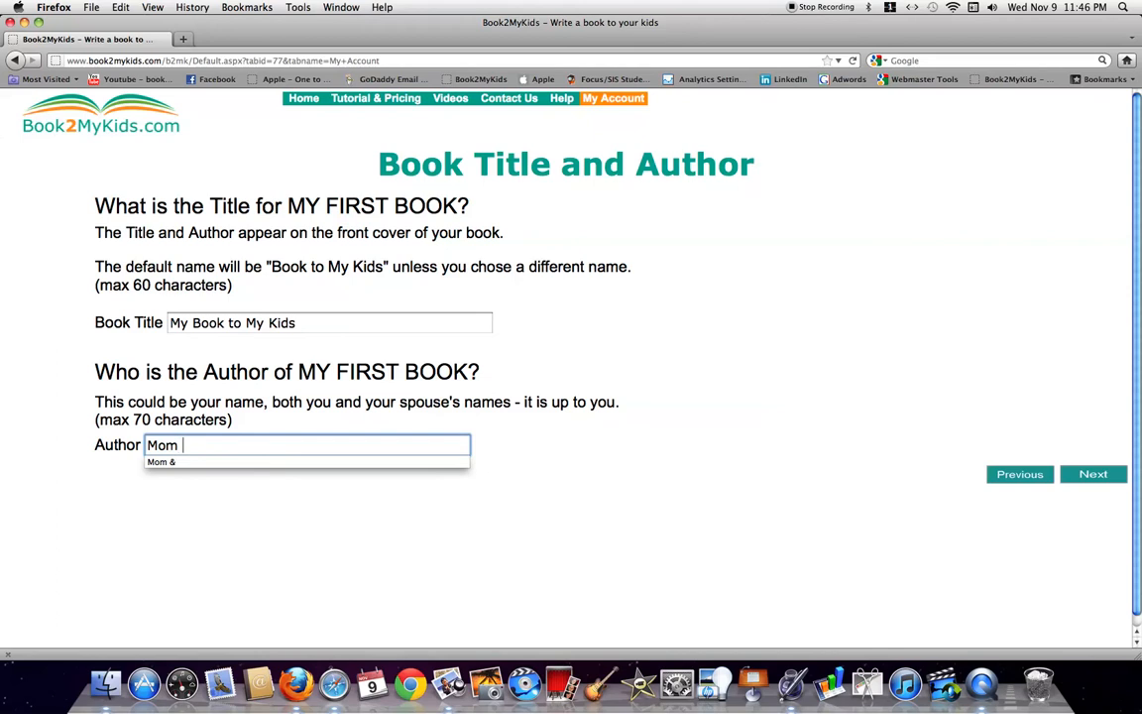
text(& Dad)
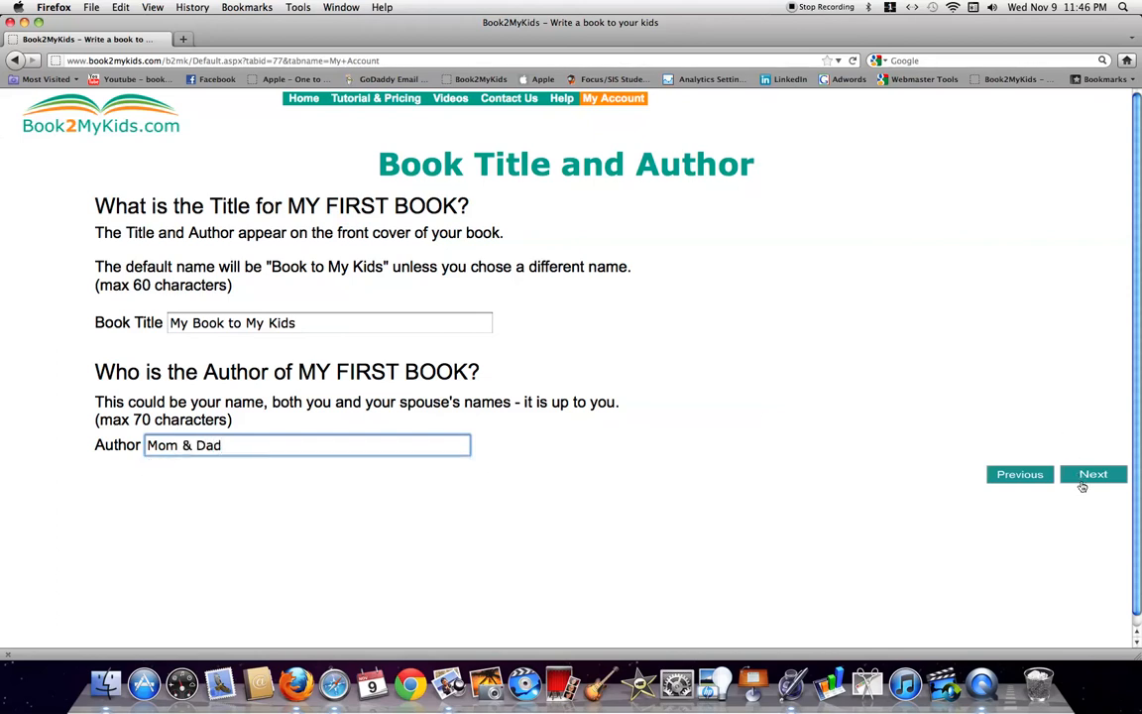
click(1081, 484)
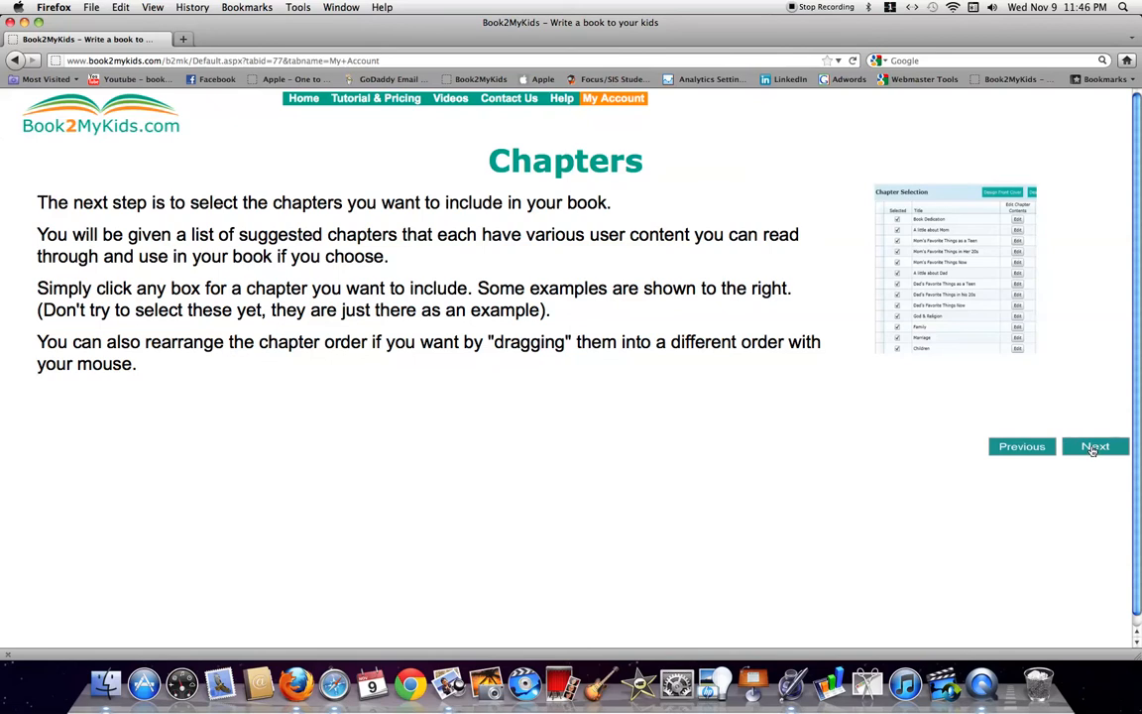
click(1093, 448)
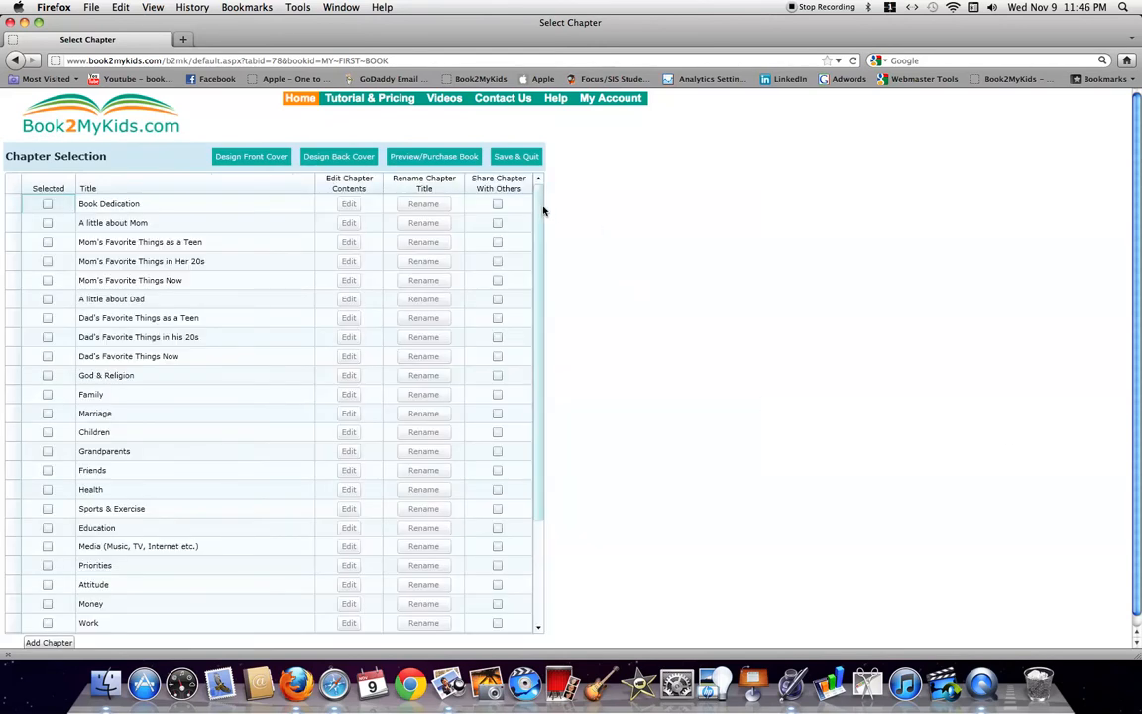
Select Book Dedication, A little about Mom, and Mom's Favorite Things as a Teen and in Her 20s
scroll(544, 211, down, 1)
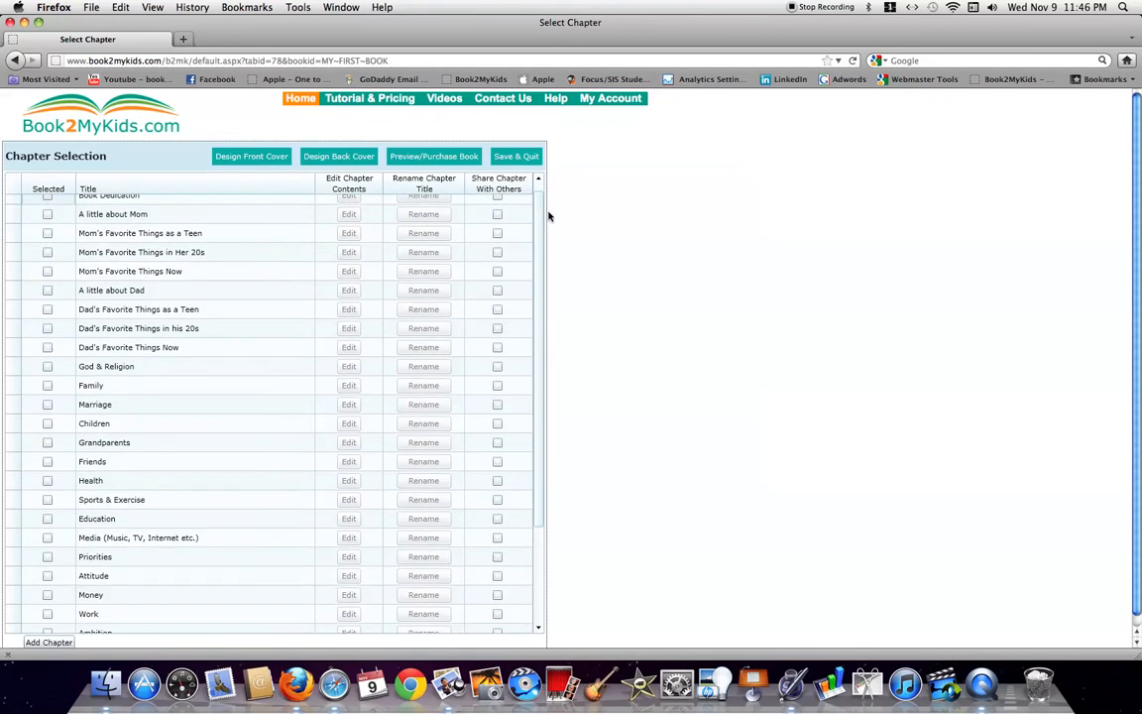
click(537, 178)
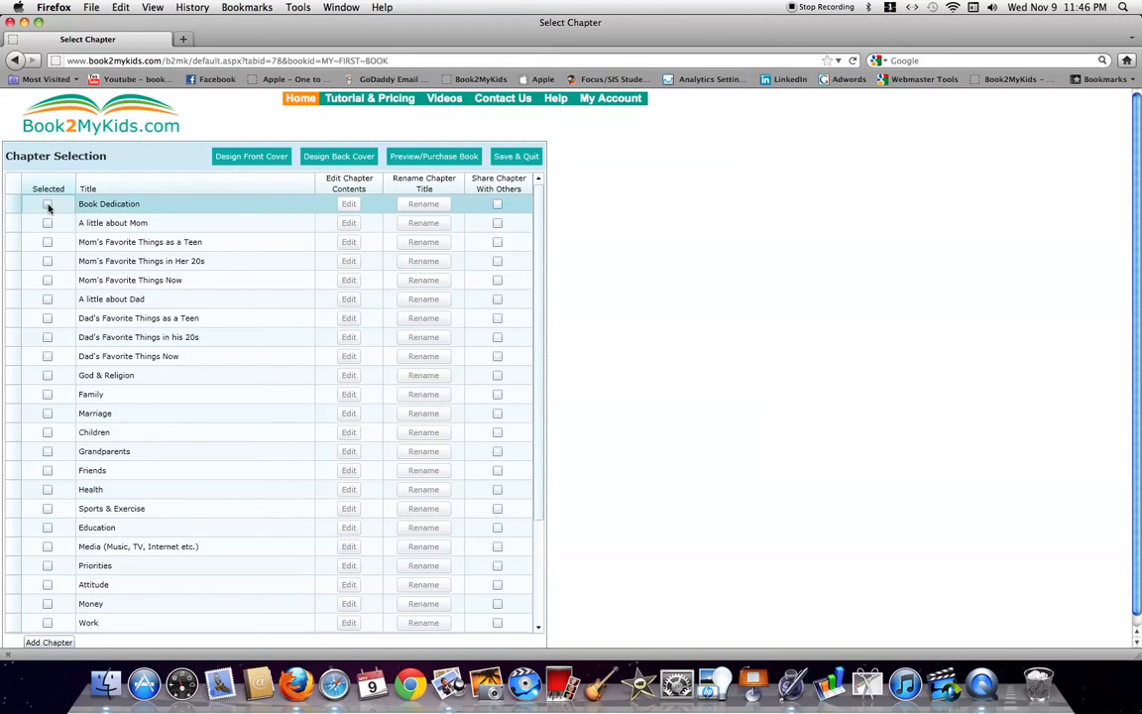
click(48, 207)
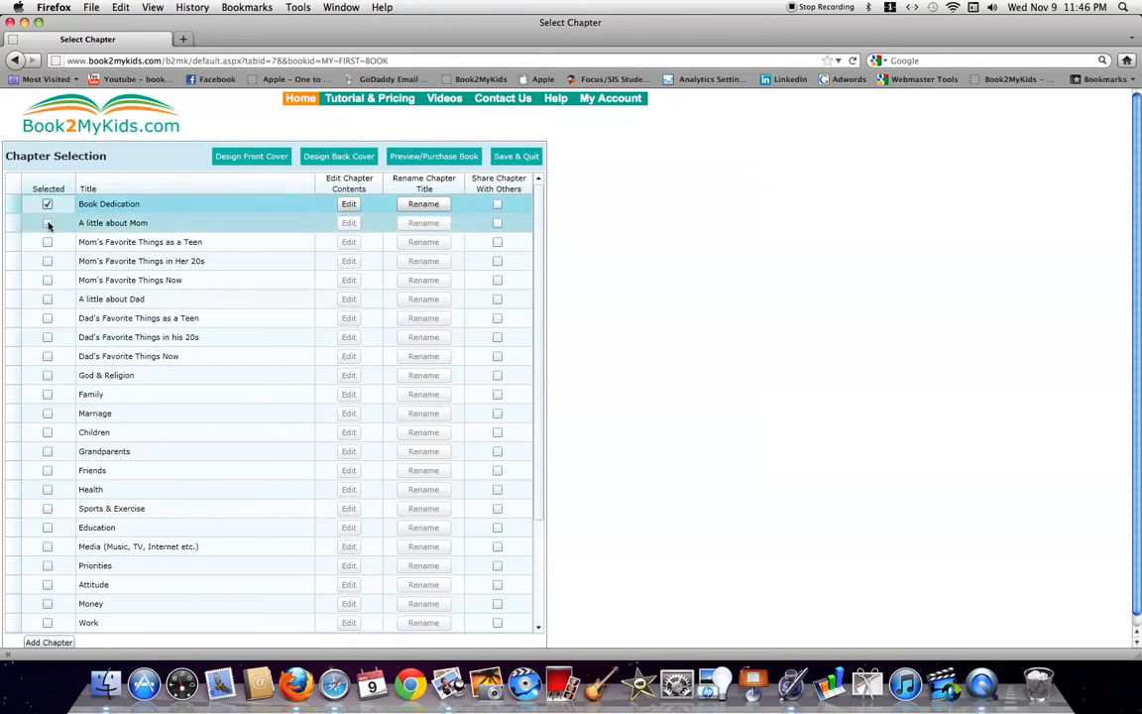
click(48, 224)
click(48, 244)
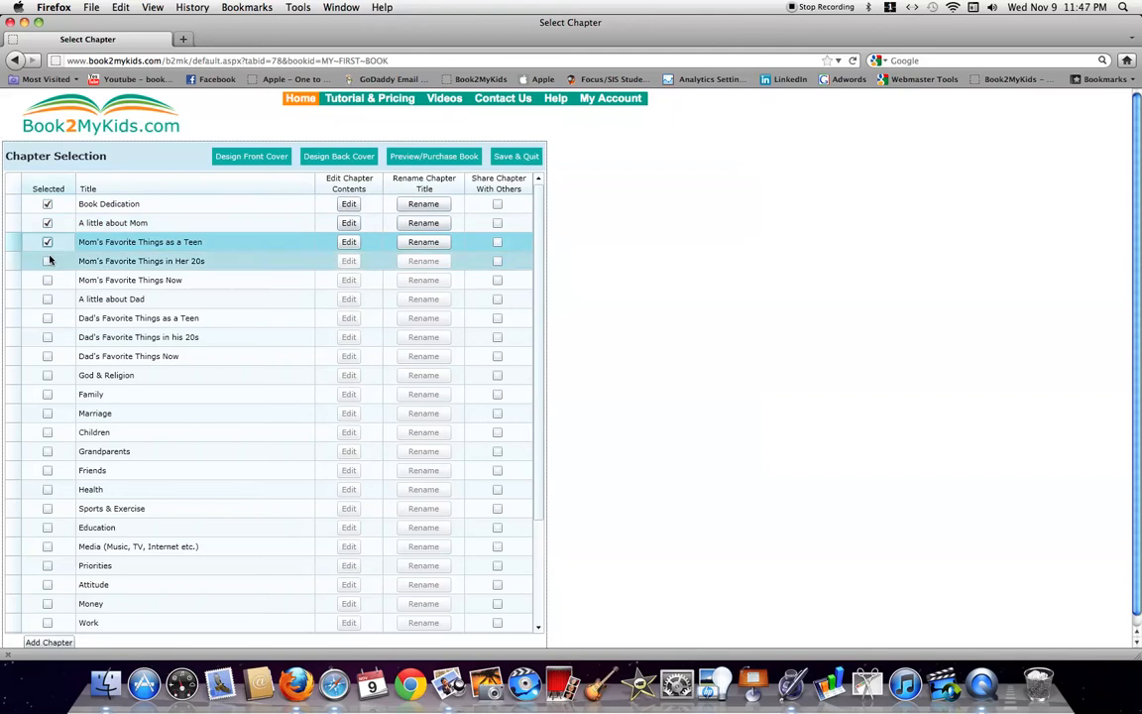
click(48, 263)
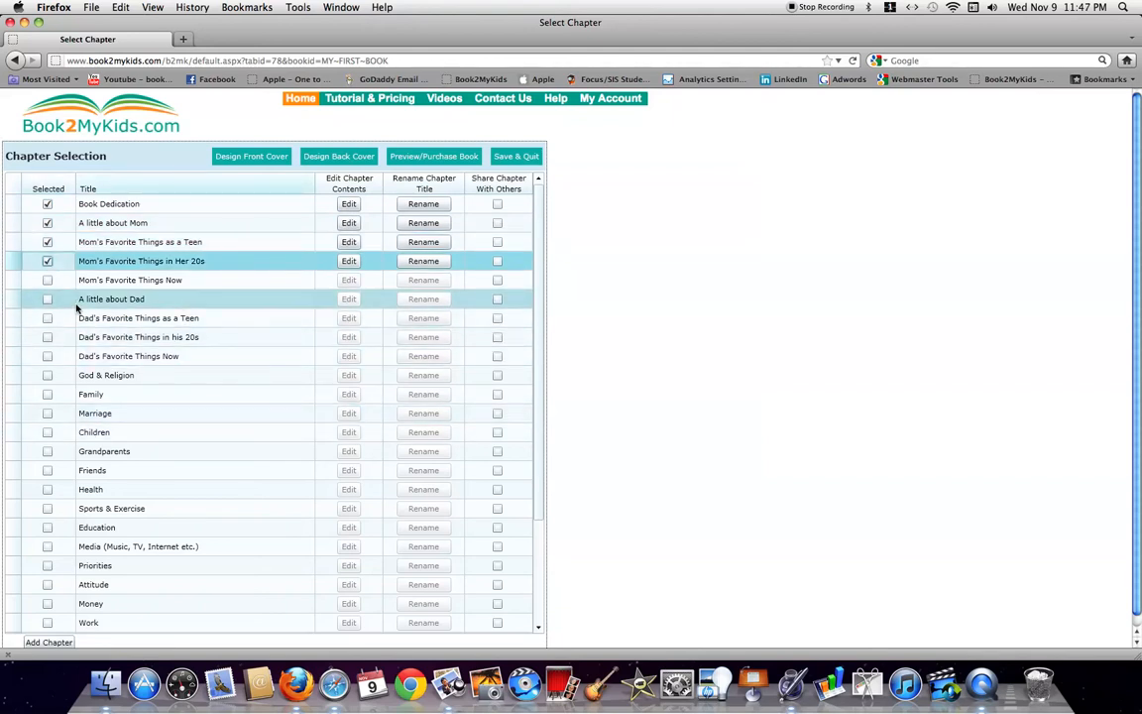
Select the Family, Marriage, Children, Priorities and Sports & Exercise chapters
click(47, 395)
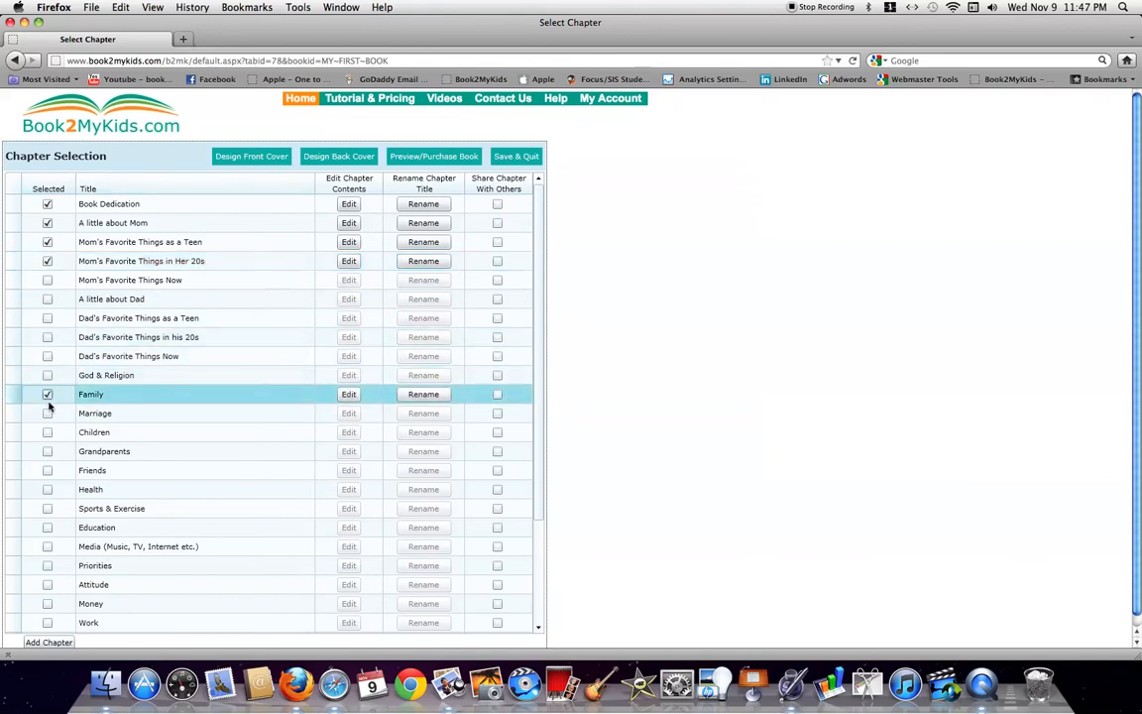
click(47, 413)
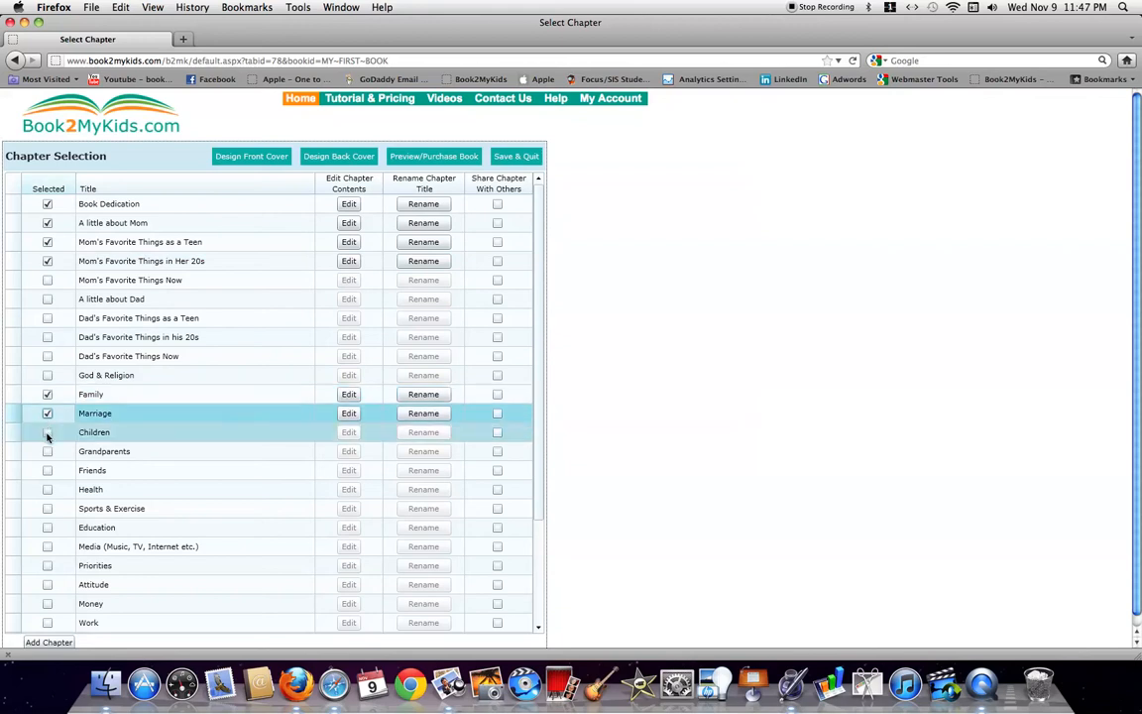
click(47, 433)
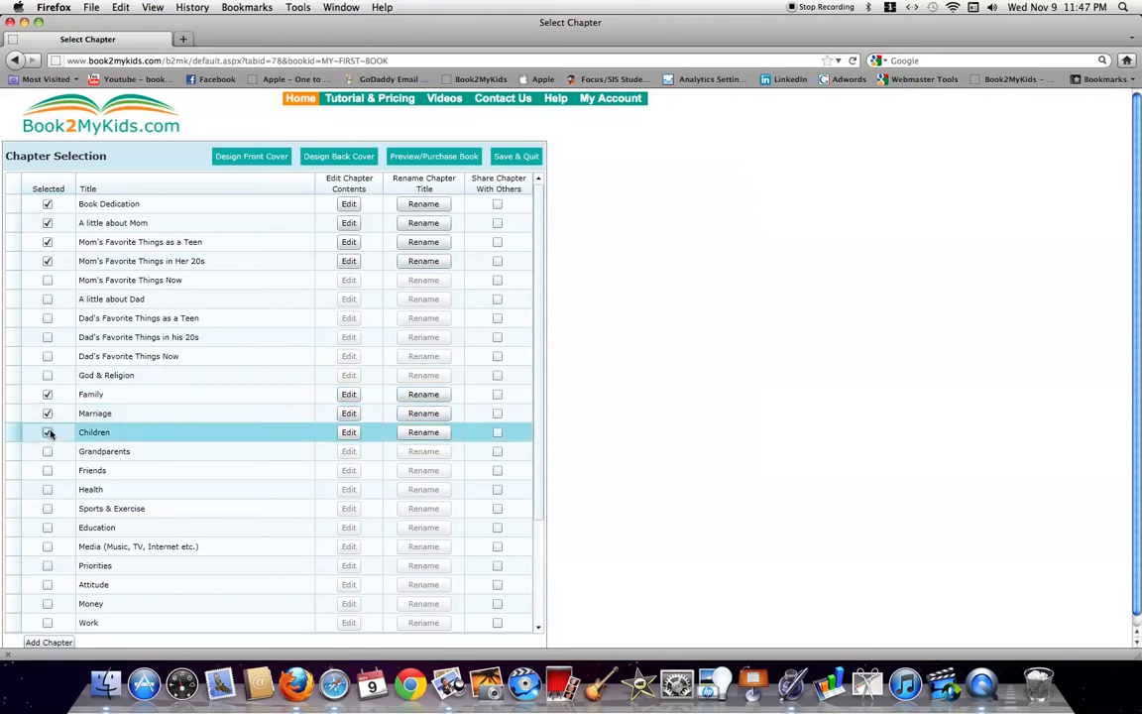
click(46, 565)
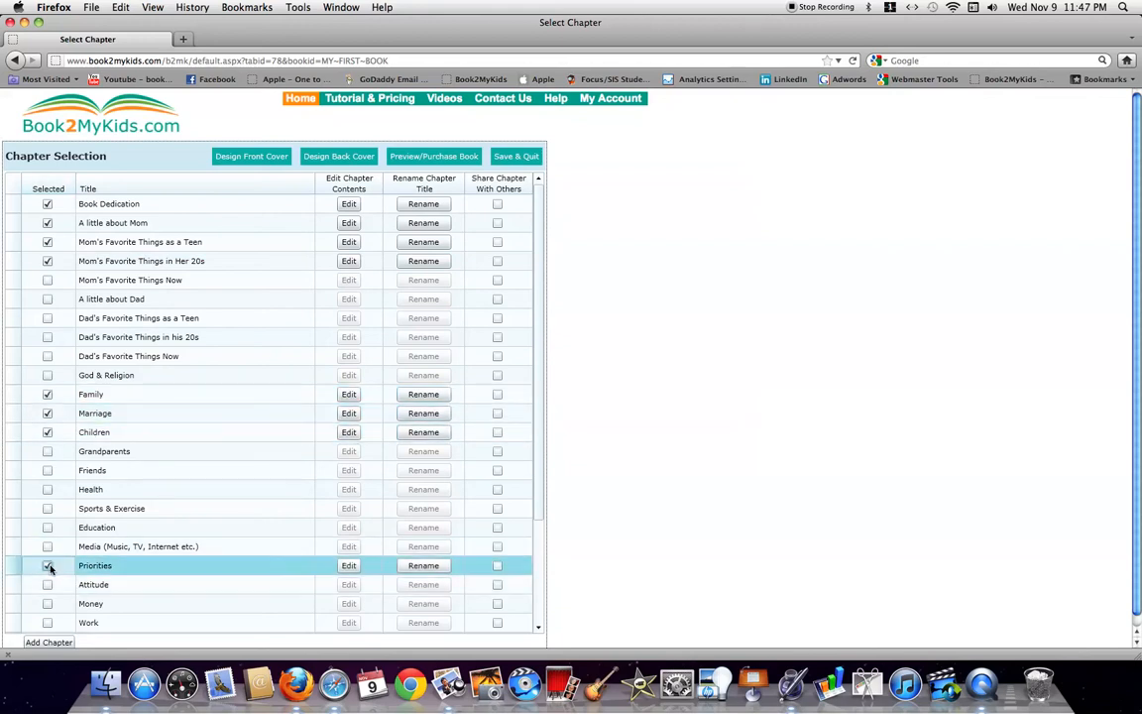
click(46, 509)
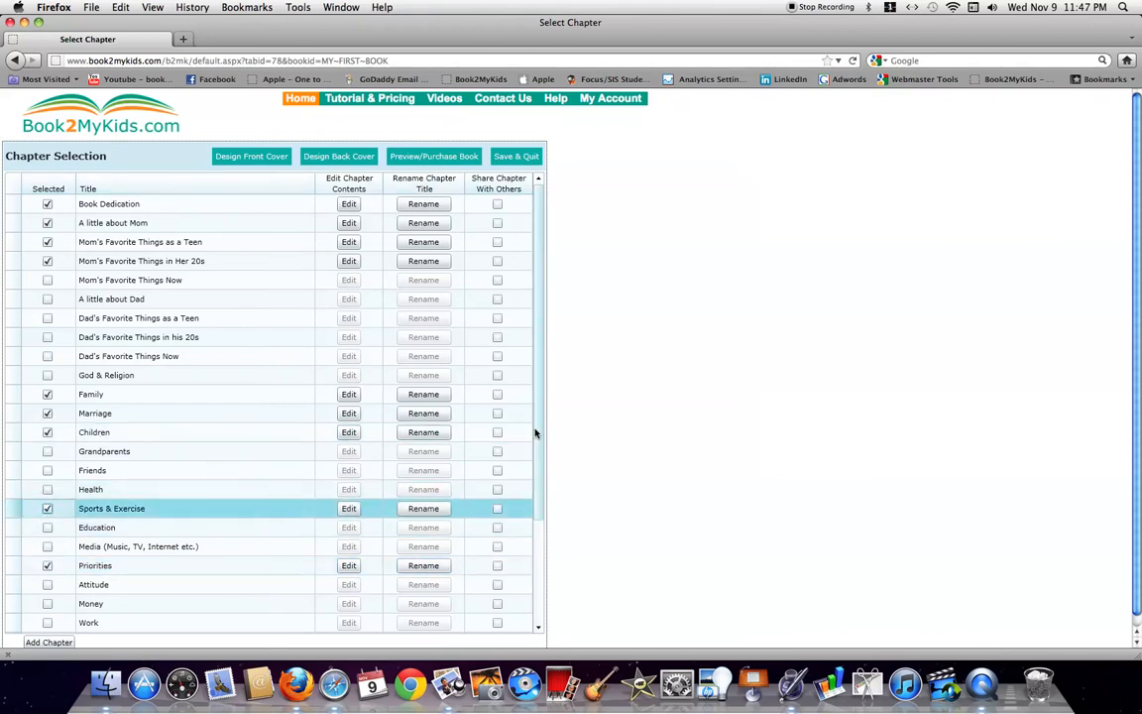
scroll(533, 433, down, 3)
scroll(540, 447, up, 2)
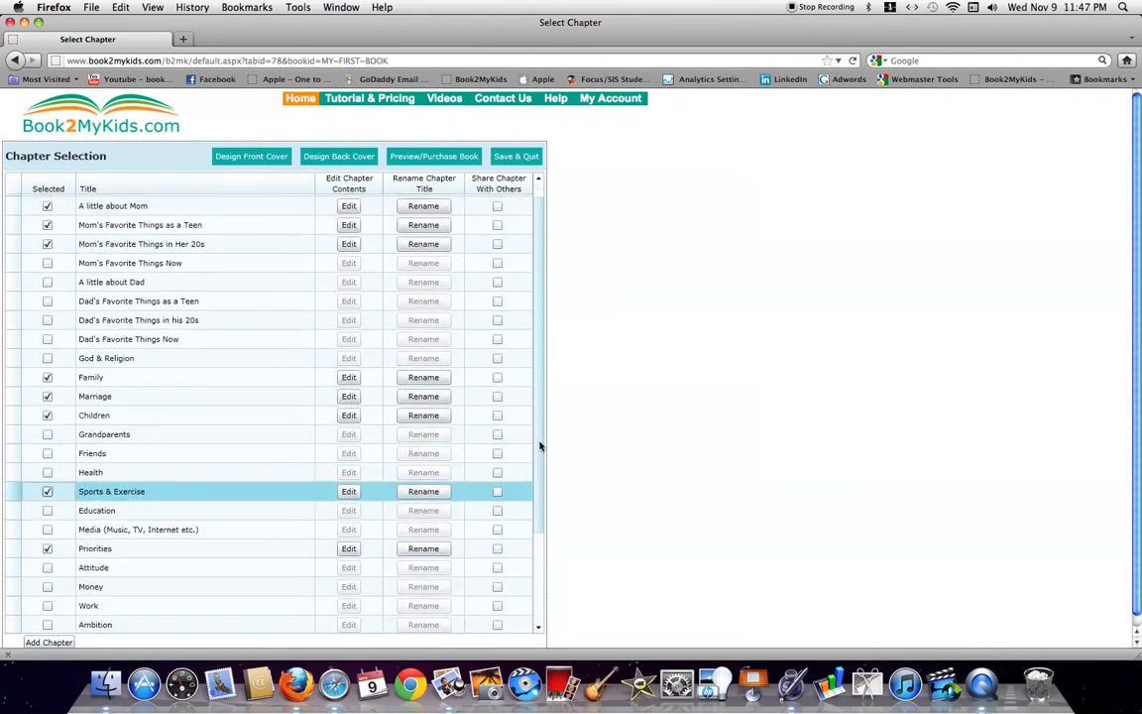
scroll(541, 436, up, 1)
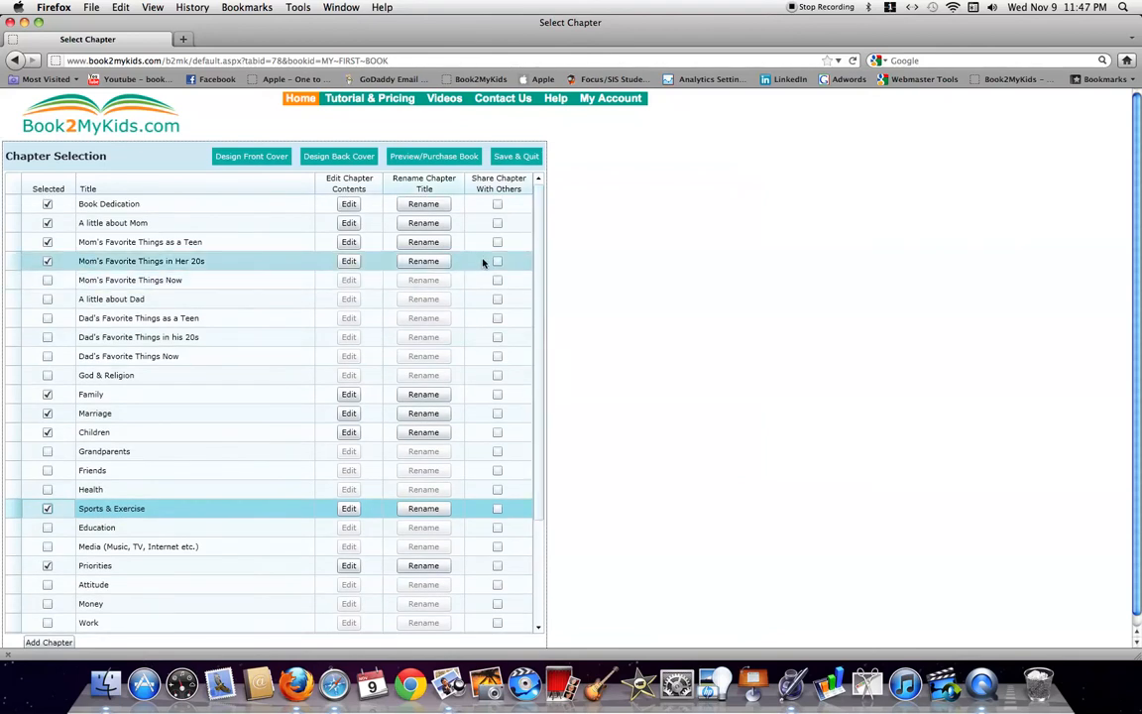
scroll(533, 328, down, 4)
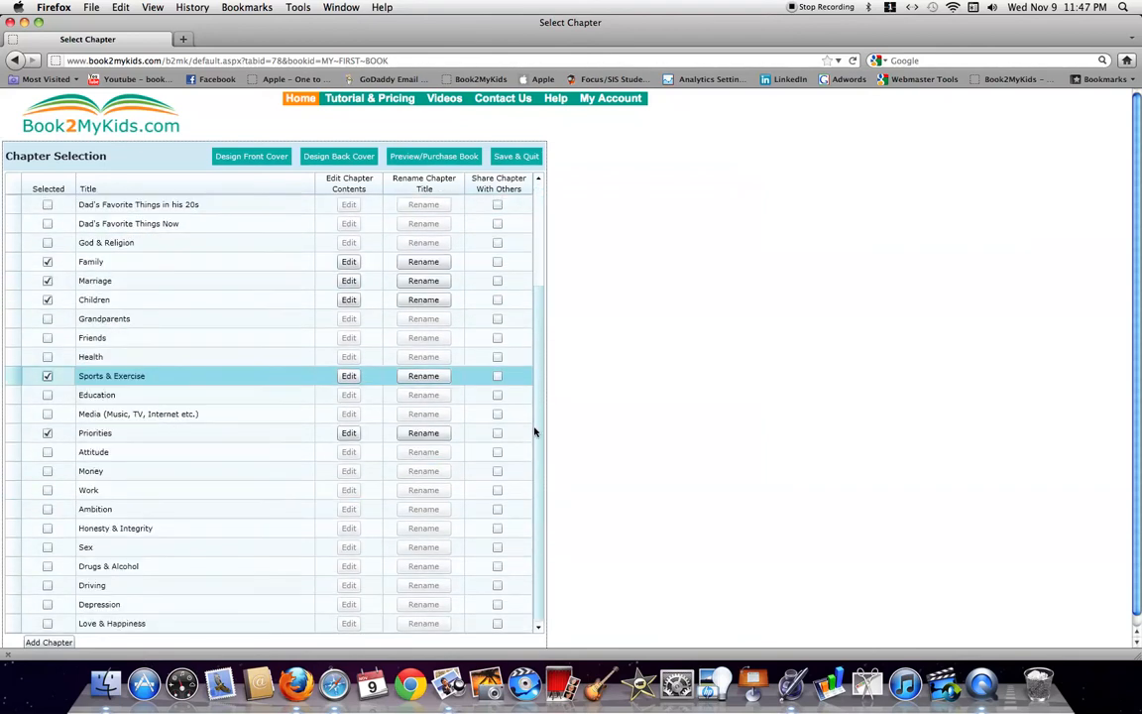
Add a custom Vacations chapter and drag it up to sit right after Children
click(64, 642)
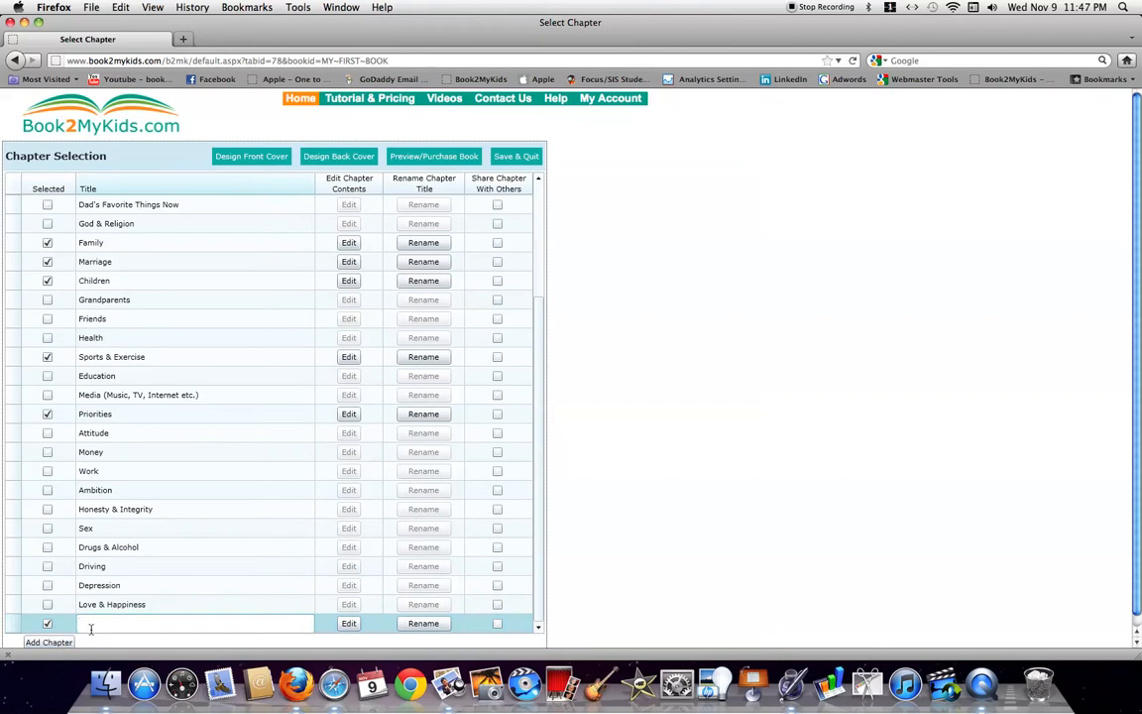
click(101, 473)
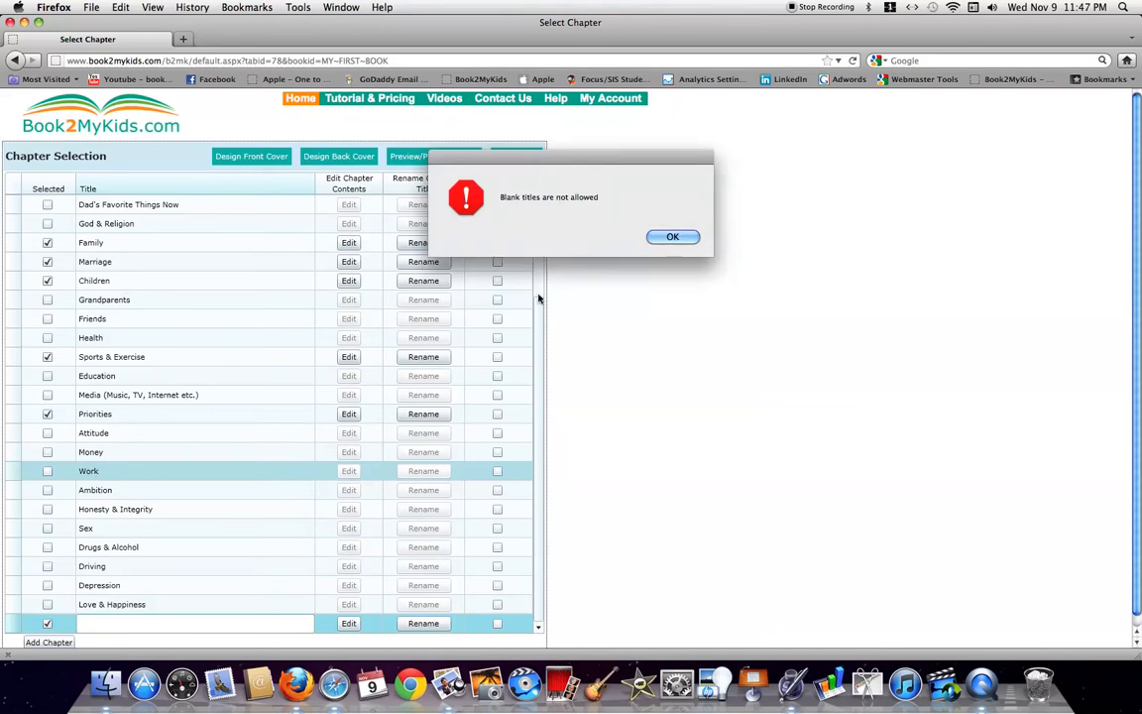
click(672, 238)
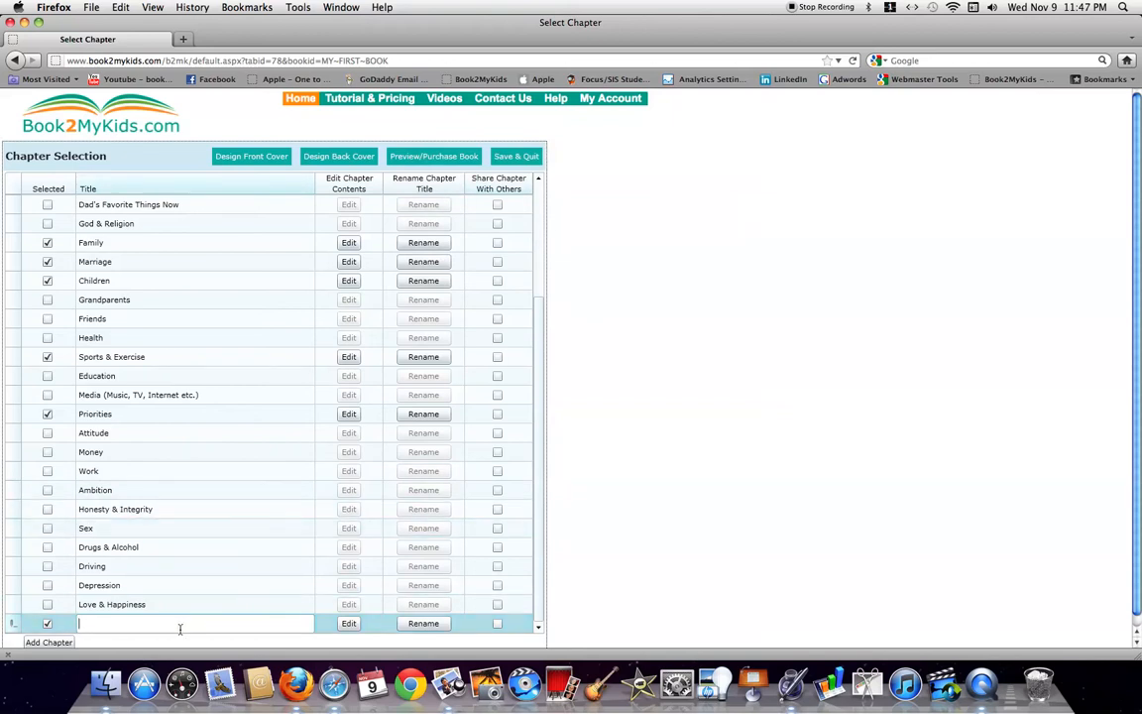
text(Vacations)
key(Return)
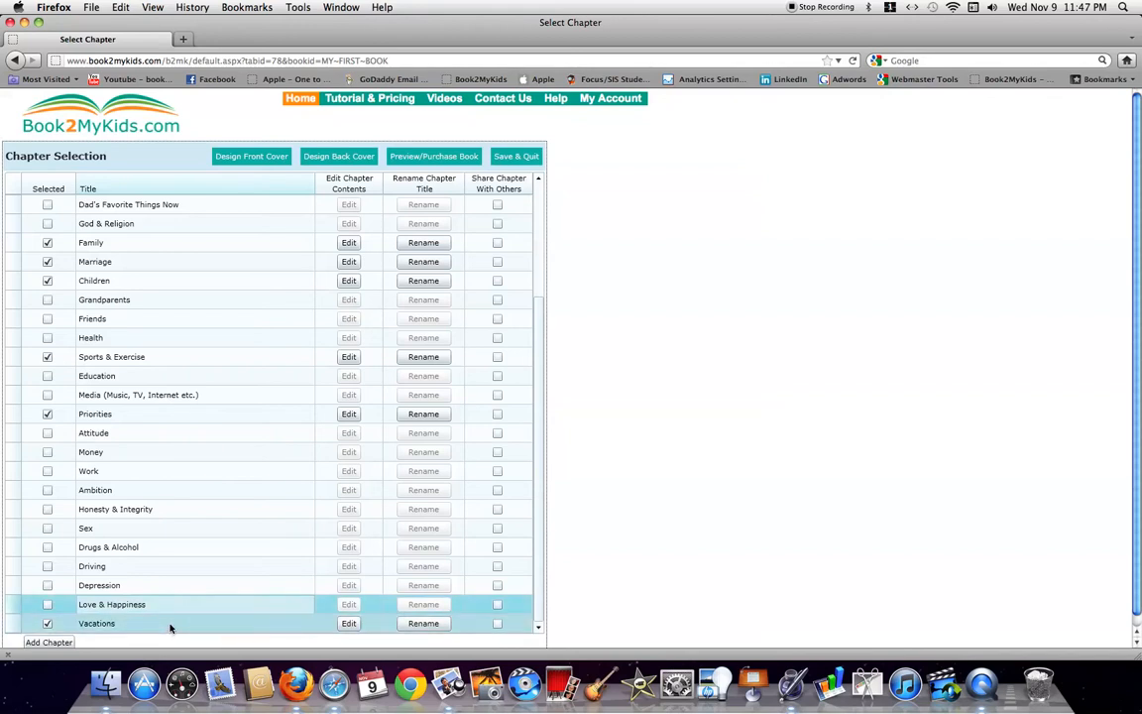
click(170, 627)
drag(170, 628, 188, 291)
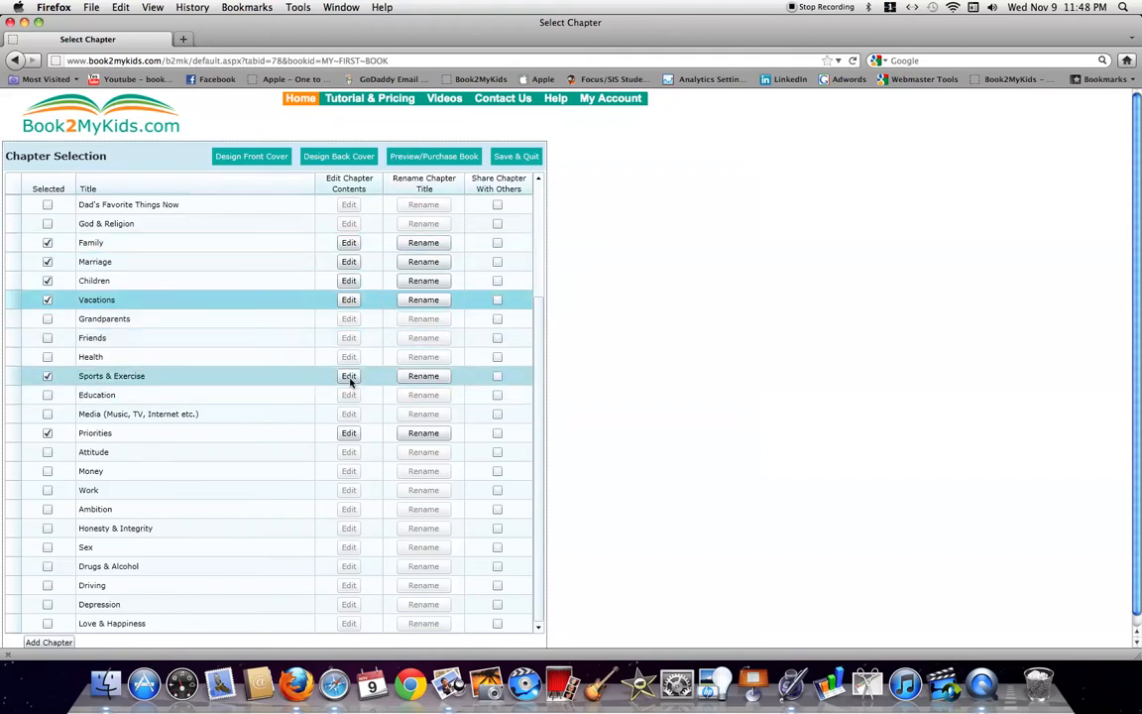
Rename Sports & Exercise to Sports & Teams, then open Book Dedication for editing
click(434, 376)
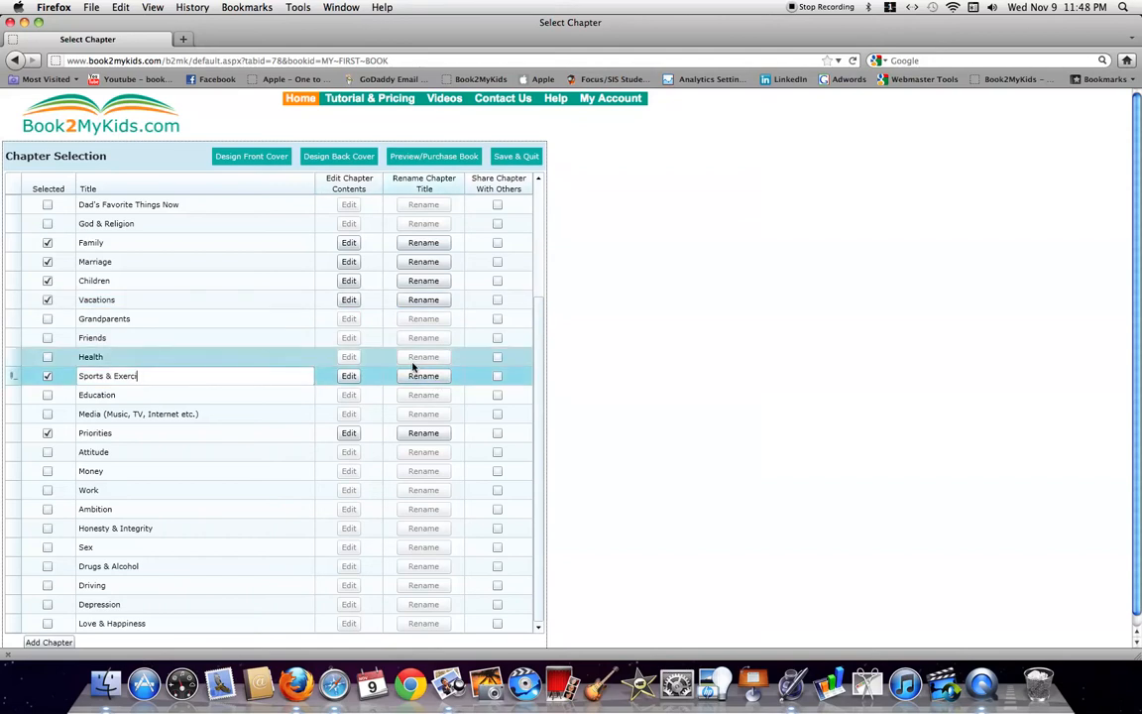
text(Teams)
key(Return)
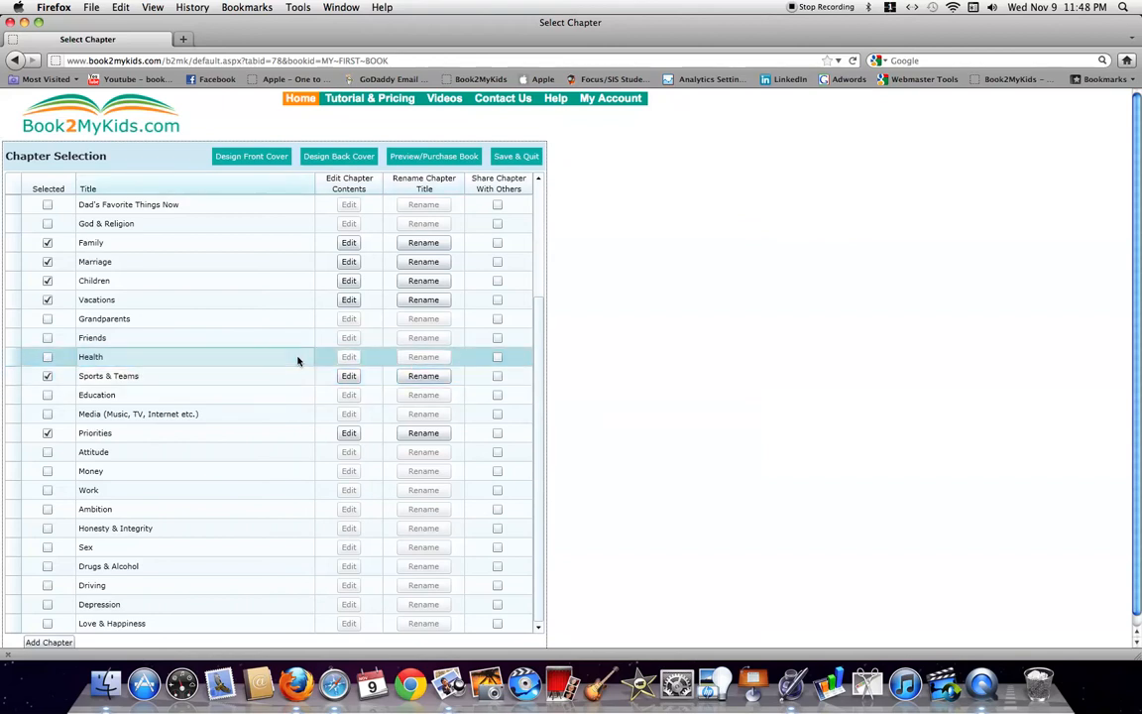
drag(535, 395, 537, 191)
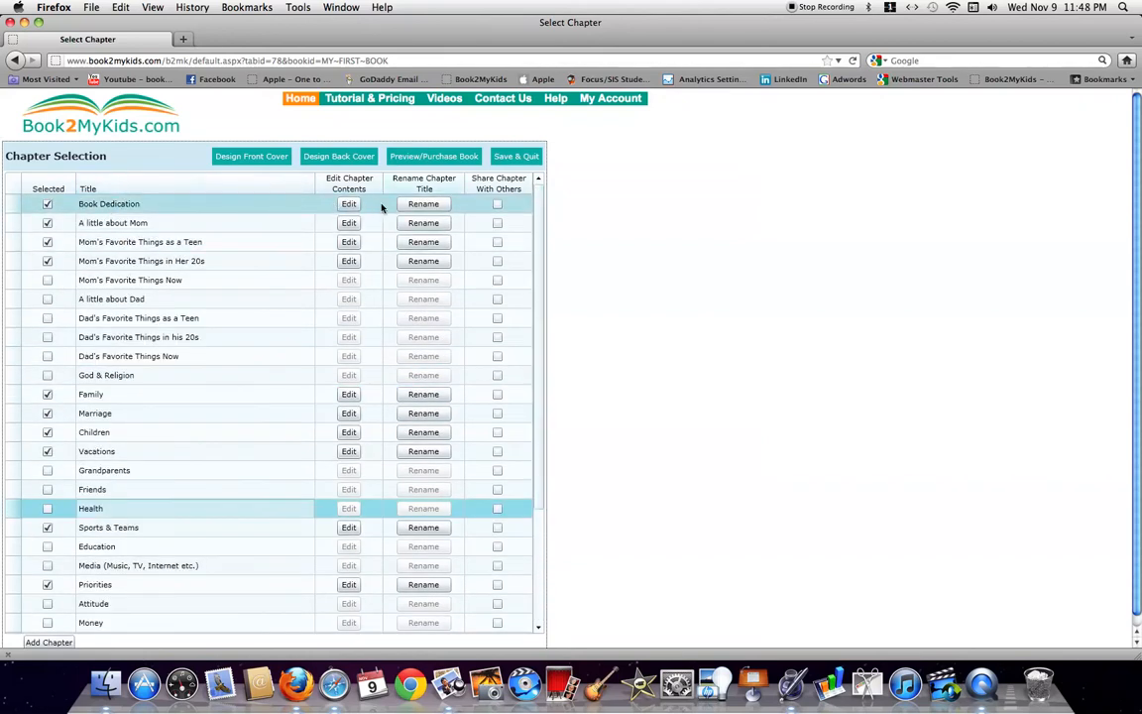
click(349, 204)
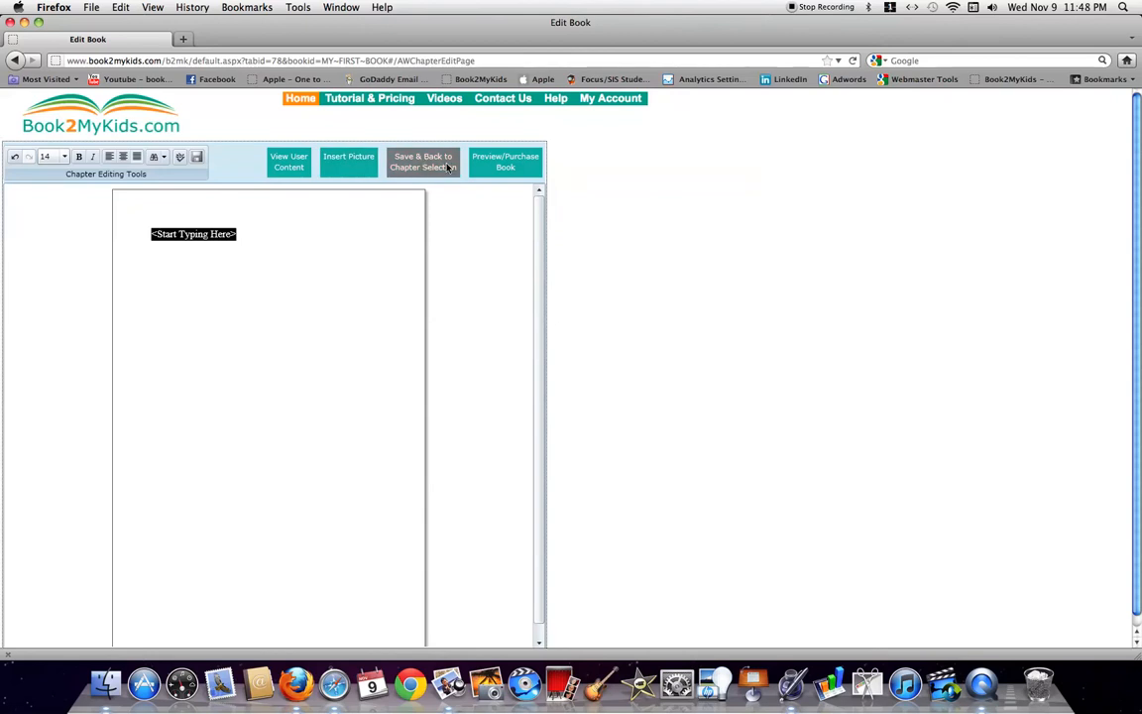
Fill the chapter with the first shared dedication text, starting 'For our wonderful kids'
click(288, 165)
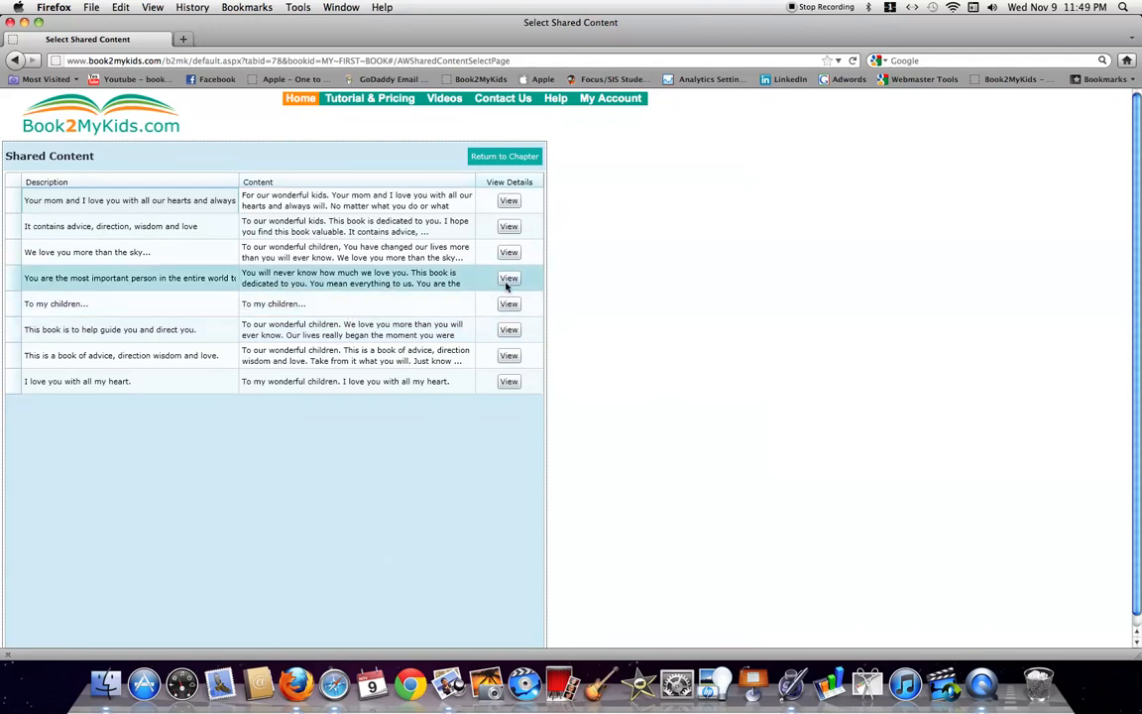
click(507, 279)
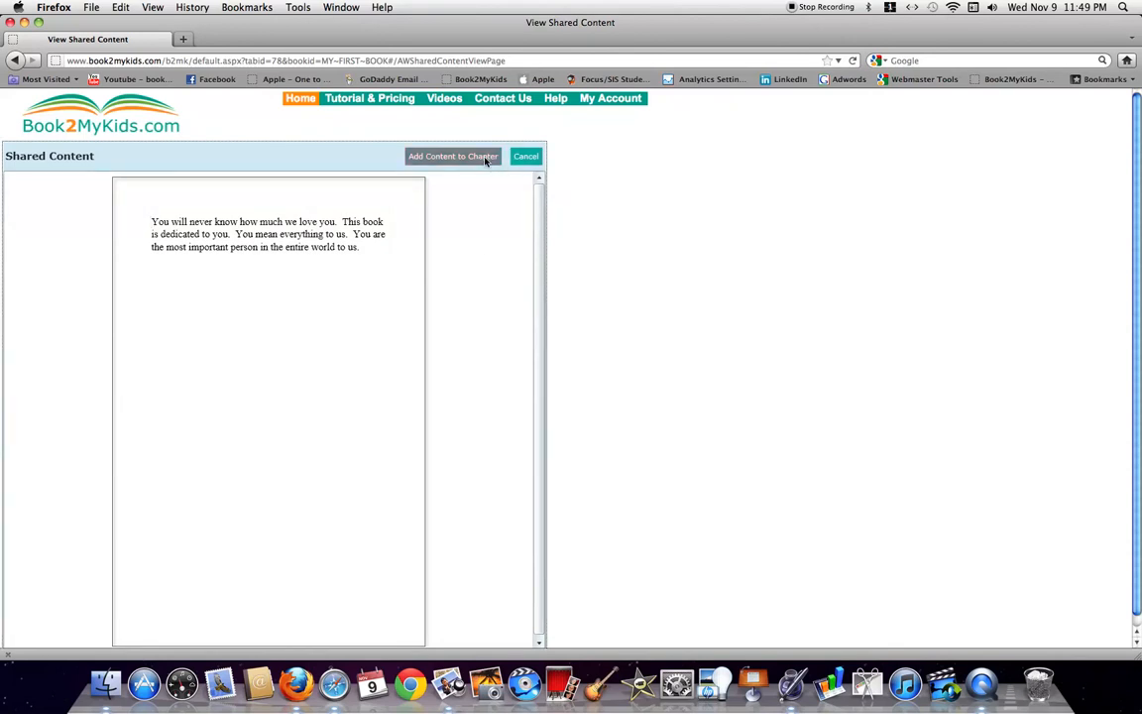
click(524, 159)
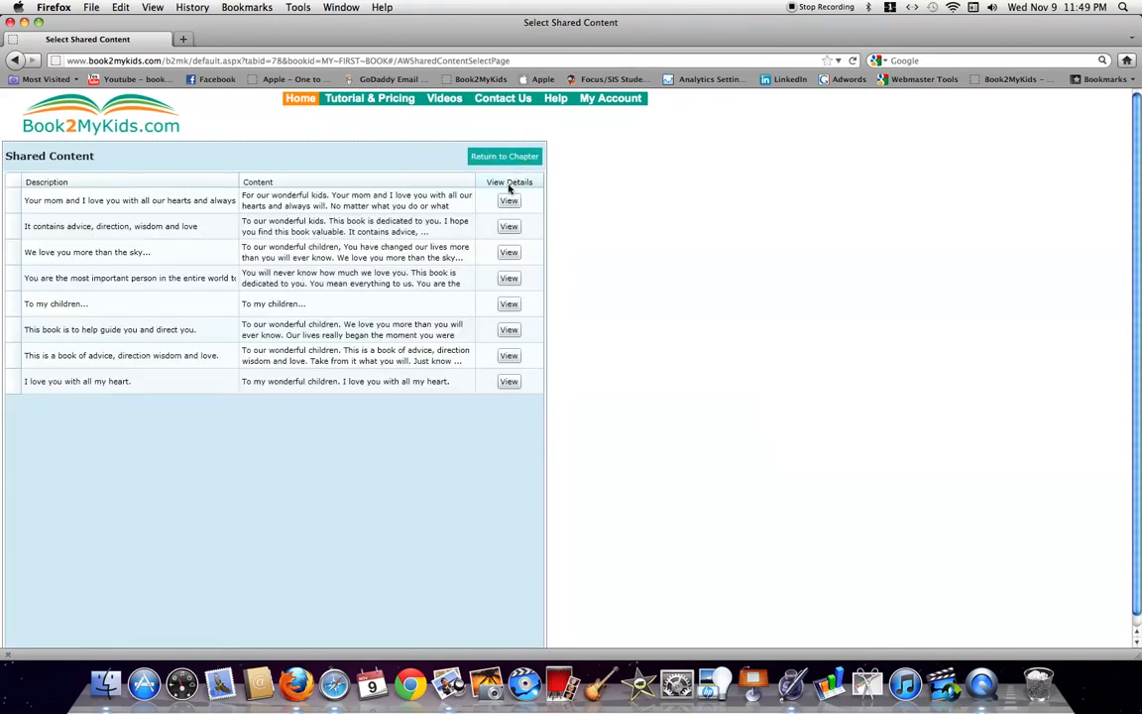
click(509, 201)
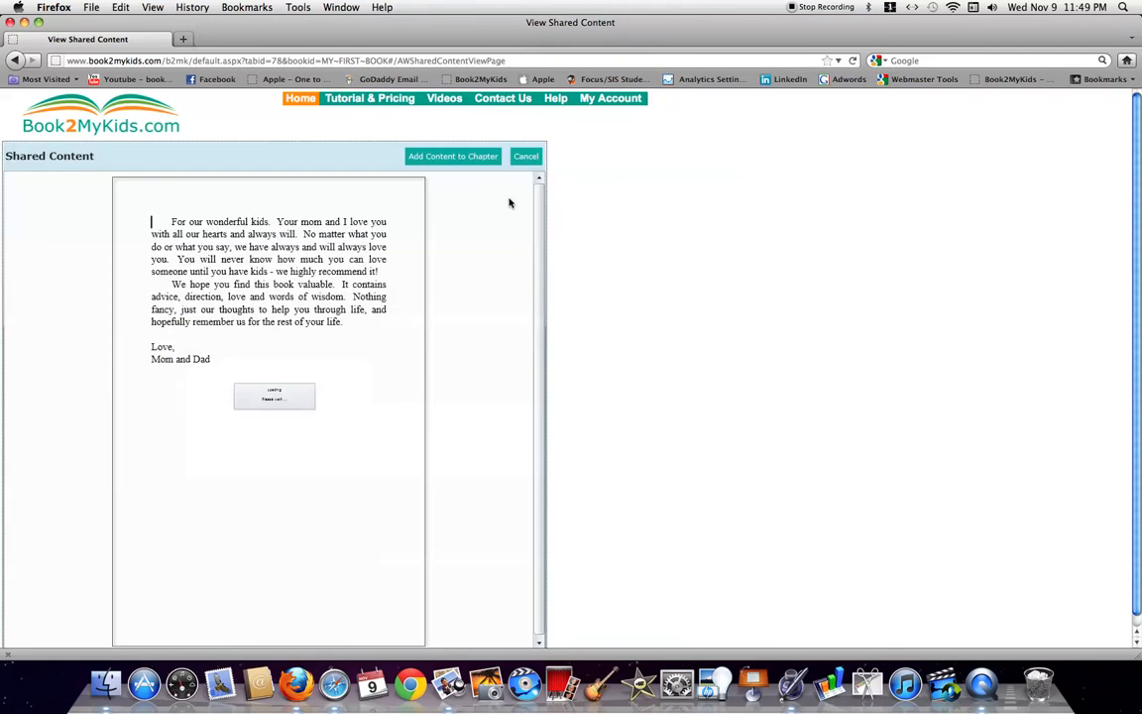
click(470, 156)
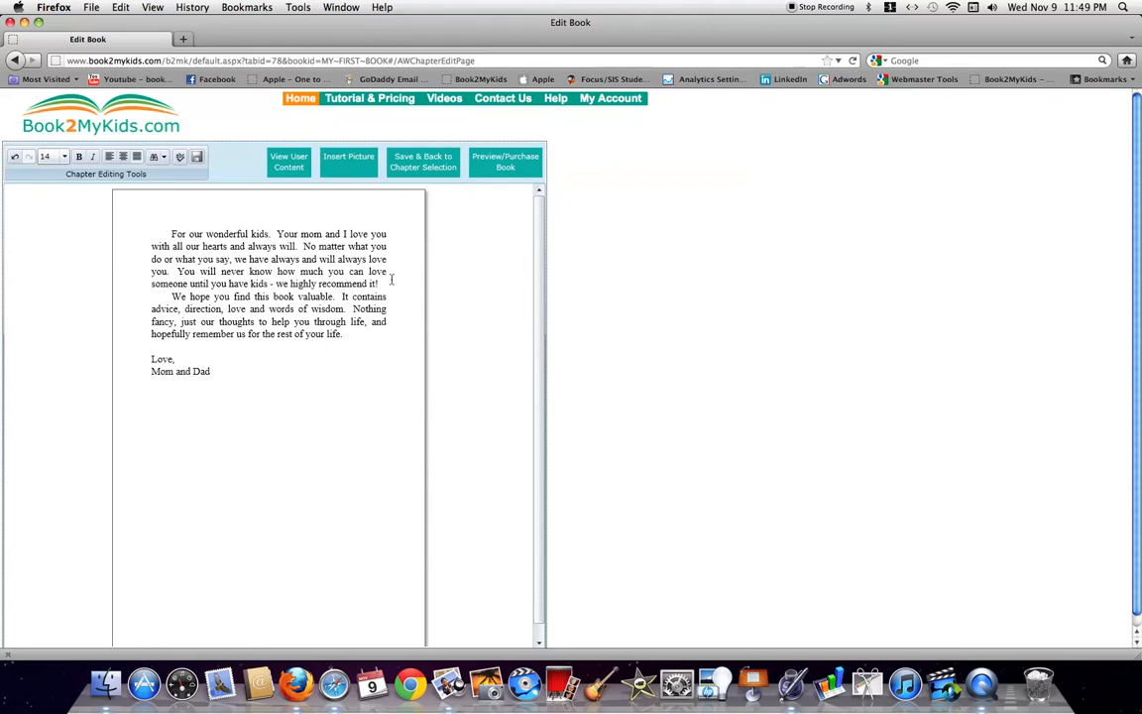
Append the two children's names to the opening line and start inserting a previously uploaded picture
text(Bobb)
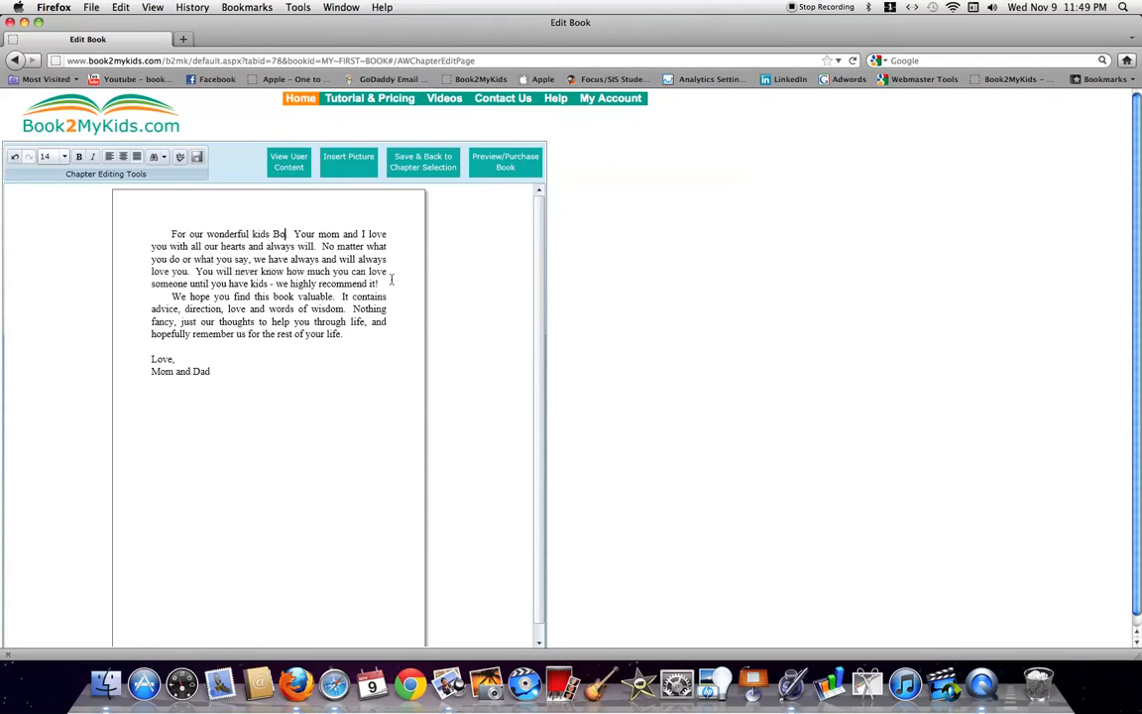
text(y and Sally)
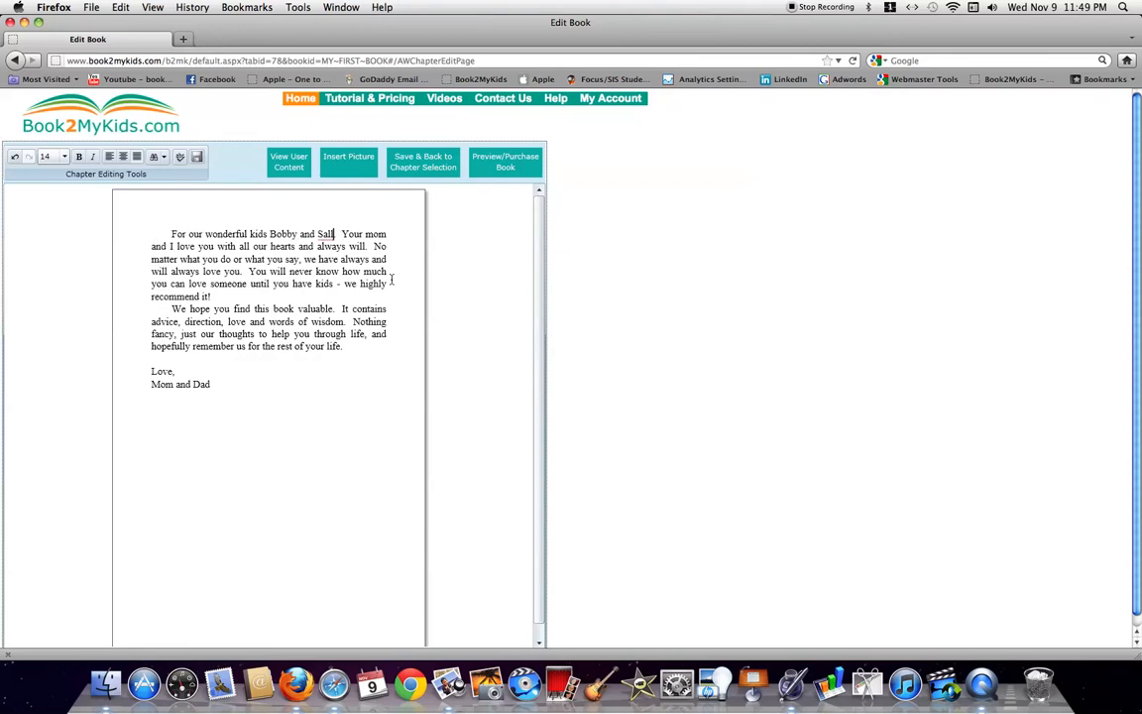
text(.)
click(278, 390)
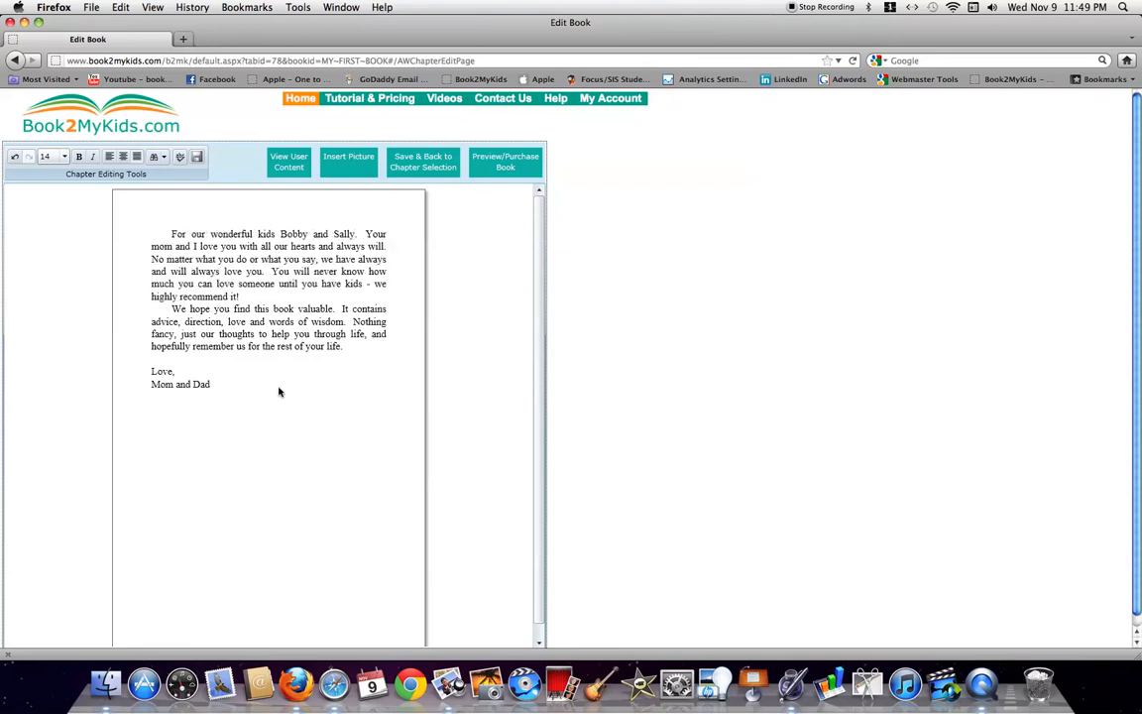
click(365, 168)
click(364, 386)
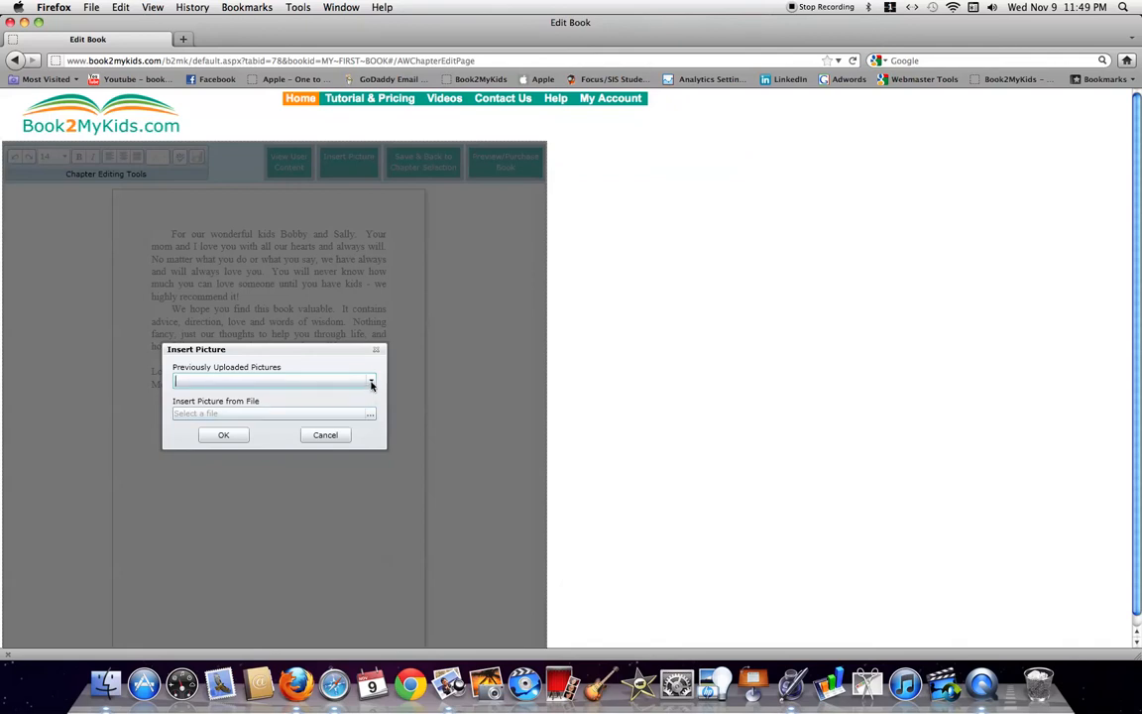
Insert the uploaded Husband Wife 3.jpg photo below the signature and enlarge it
click(372, 384)
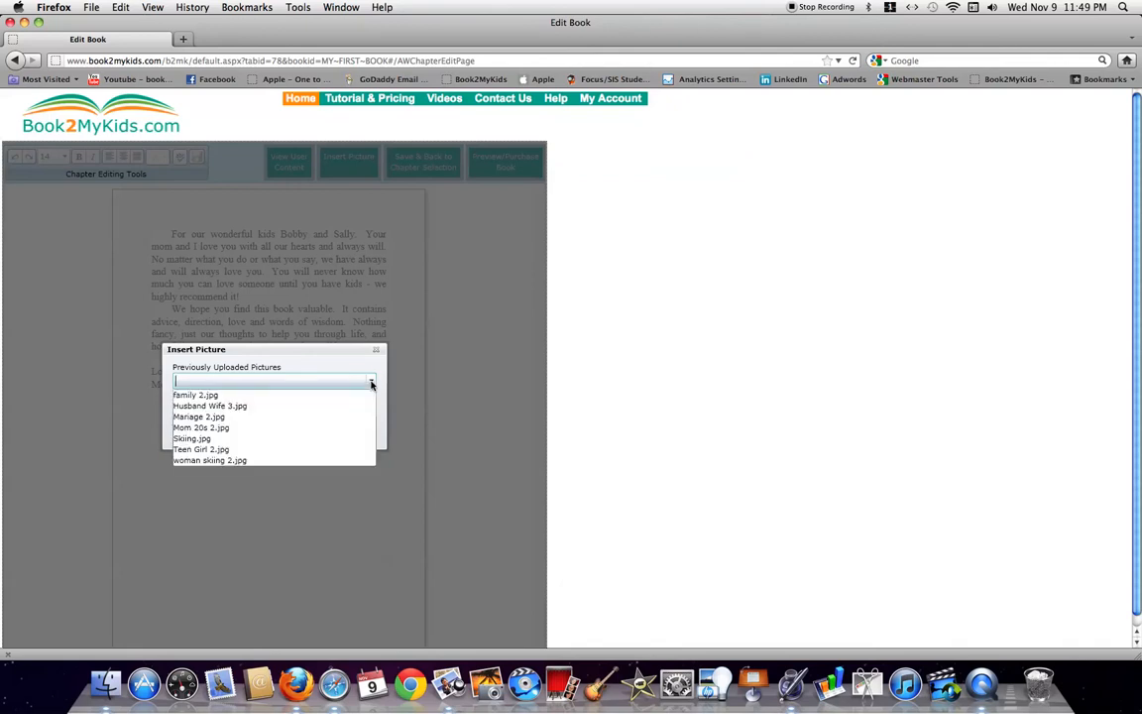
click(295, 409)
click(229, 435)
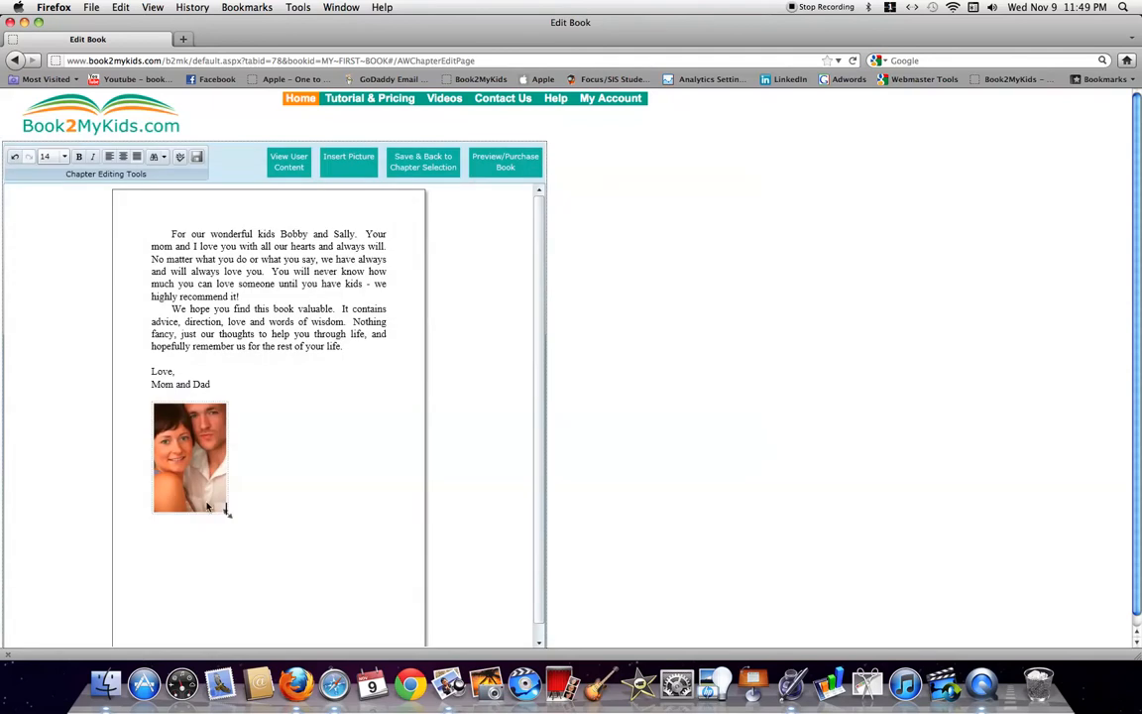
drag(228, 517, 297, 568)
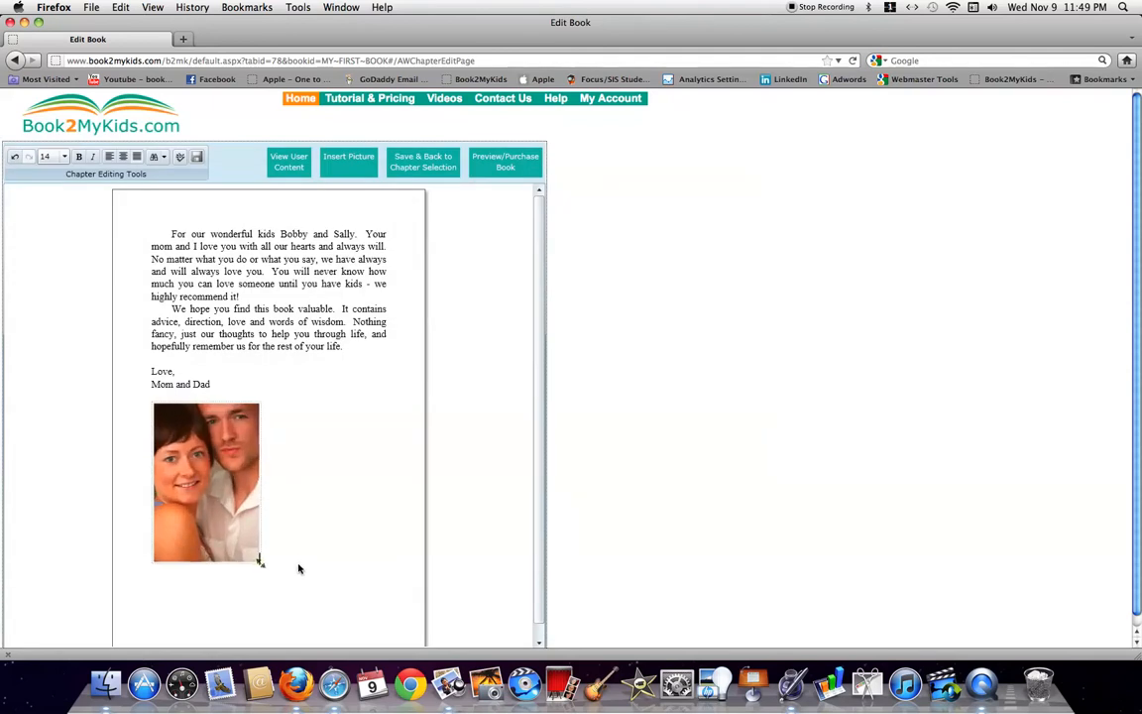
click(428, 166)
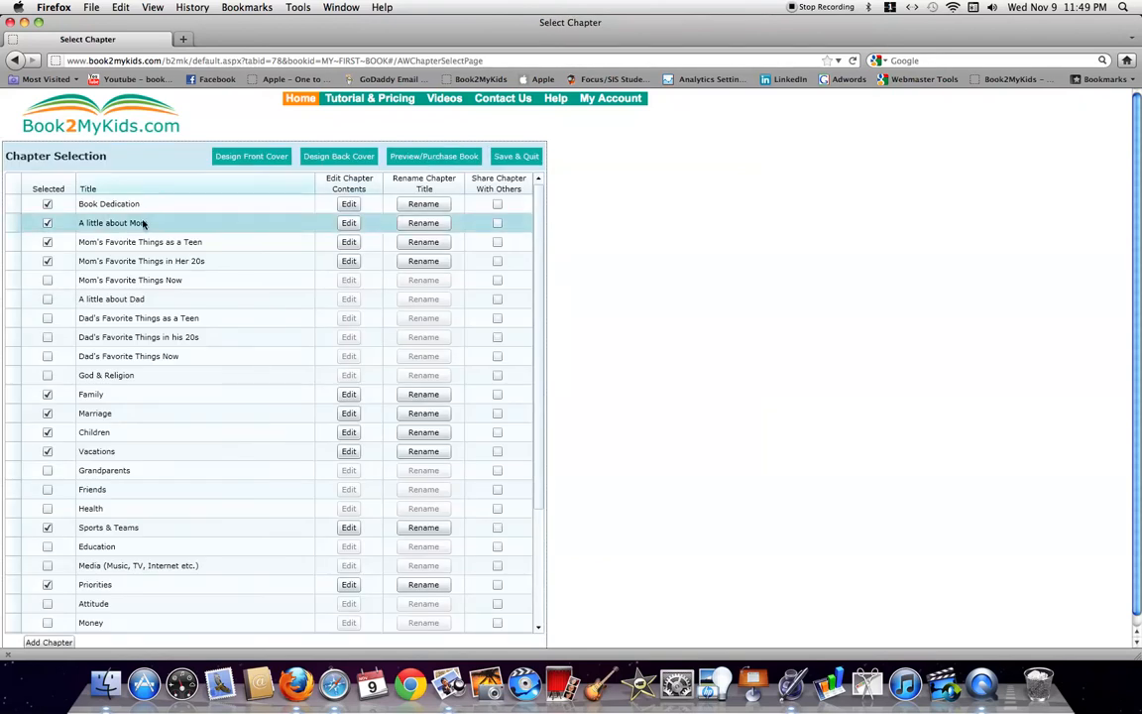
click(349, 224)
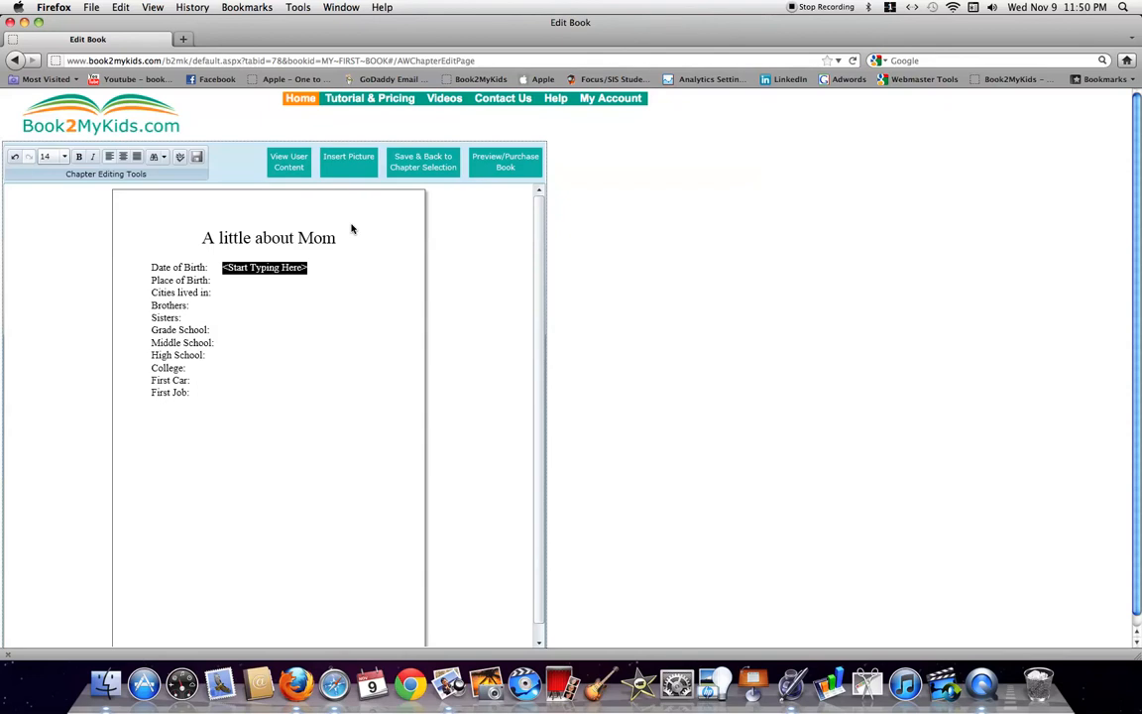
text(May)
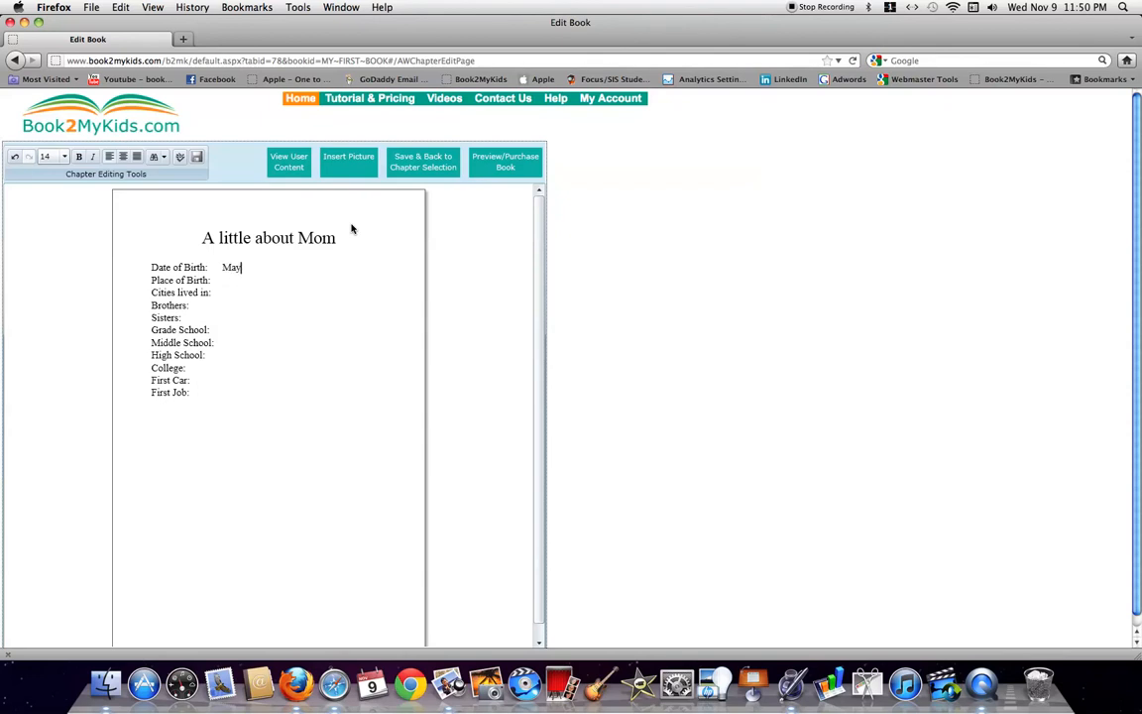
text( 20, 1965)
click(440, 164)
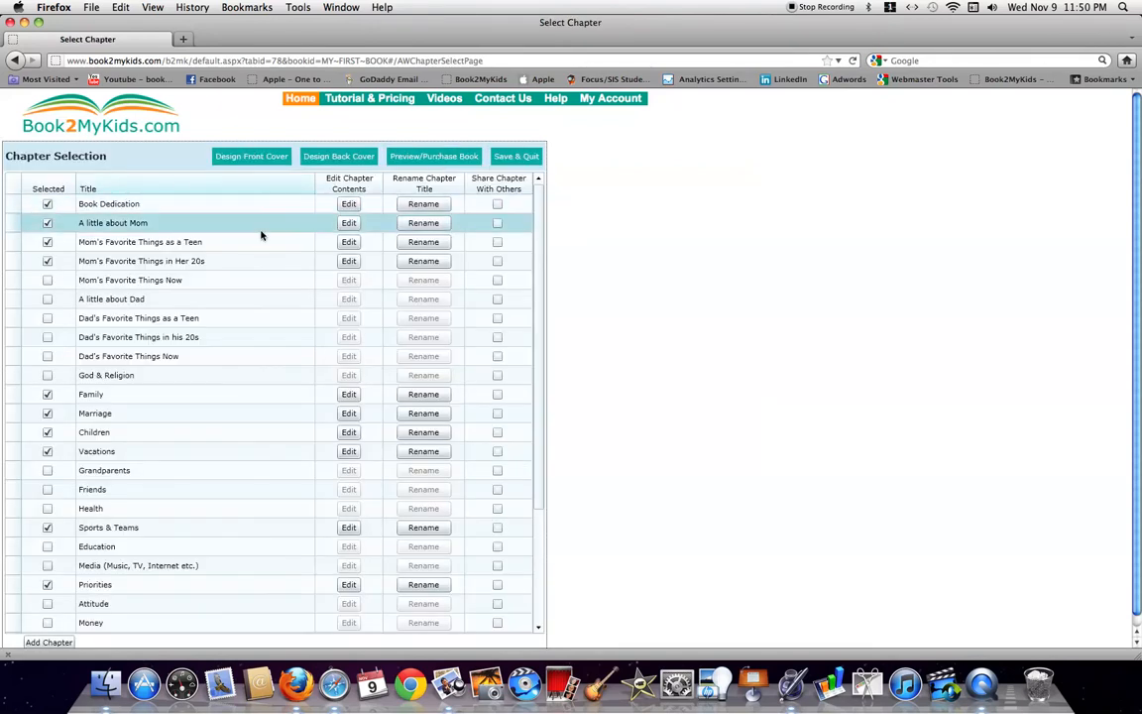
Open Mom's Favorite Things as a Teen and erase the Start Typing Here placeholder
click(348, 243)
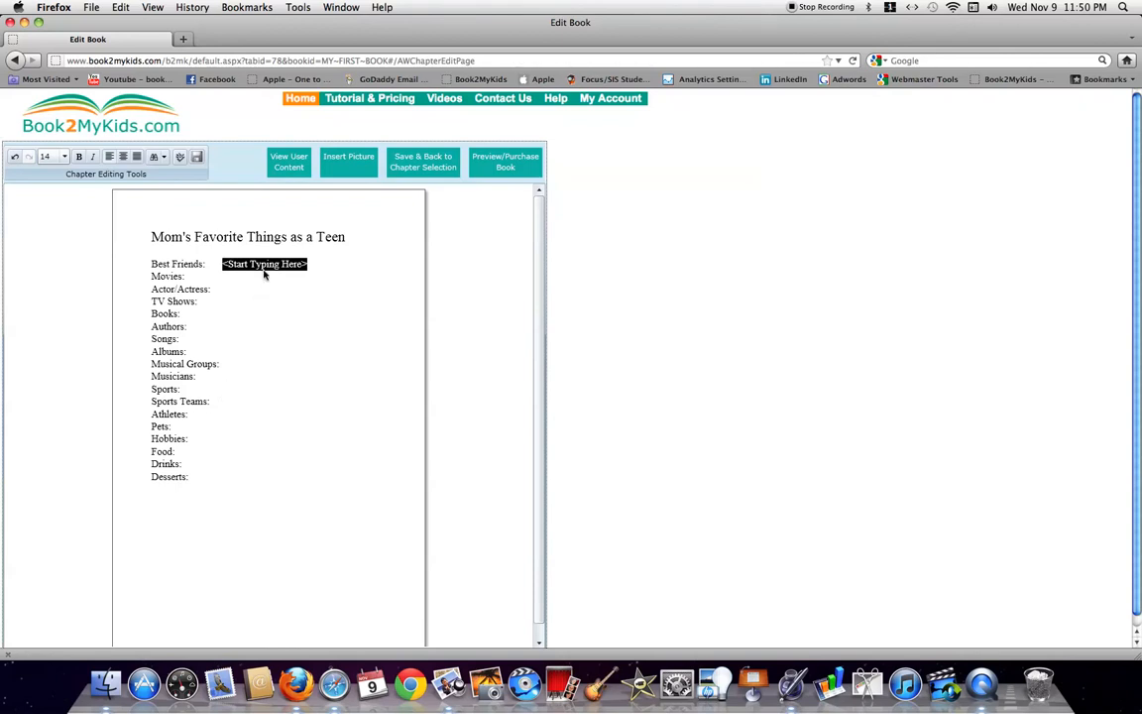
click(268, 364)
click(330, 262)
key(BackSpace)
key(BackSpace)
key(BackSpace)
key(BackSpace)
key(BackSpace)
key(BackSpace)
key(BackSpace)
key(BackSpace)
key(BackSpace)
key(BackSpace)
key(BackSpace)
Delete the TV Shows and Books lines from the teen favourites list
drag(151, 302, 235, 318)
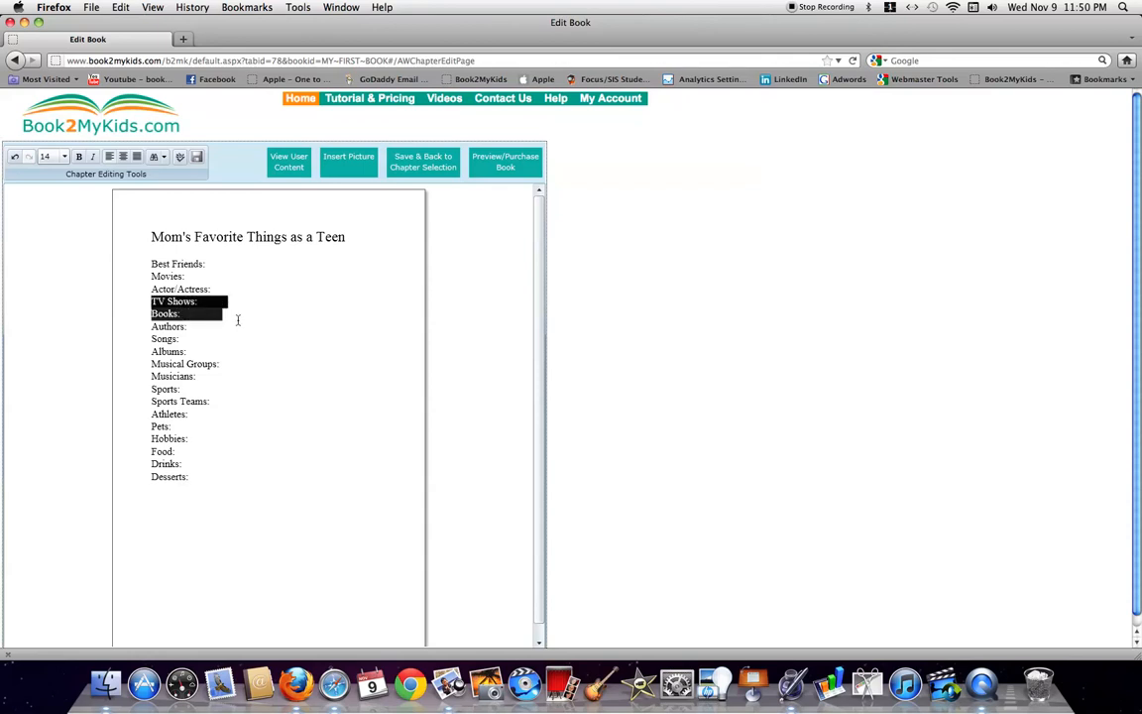
key(BackSpace)
key(BackSpace)
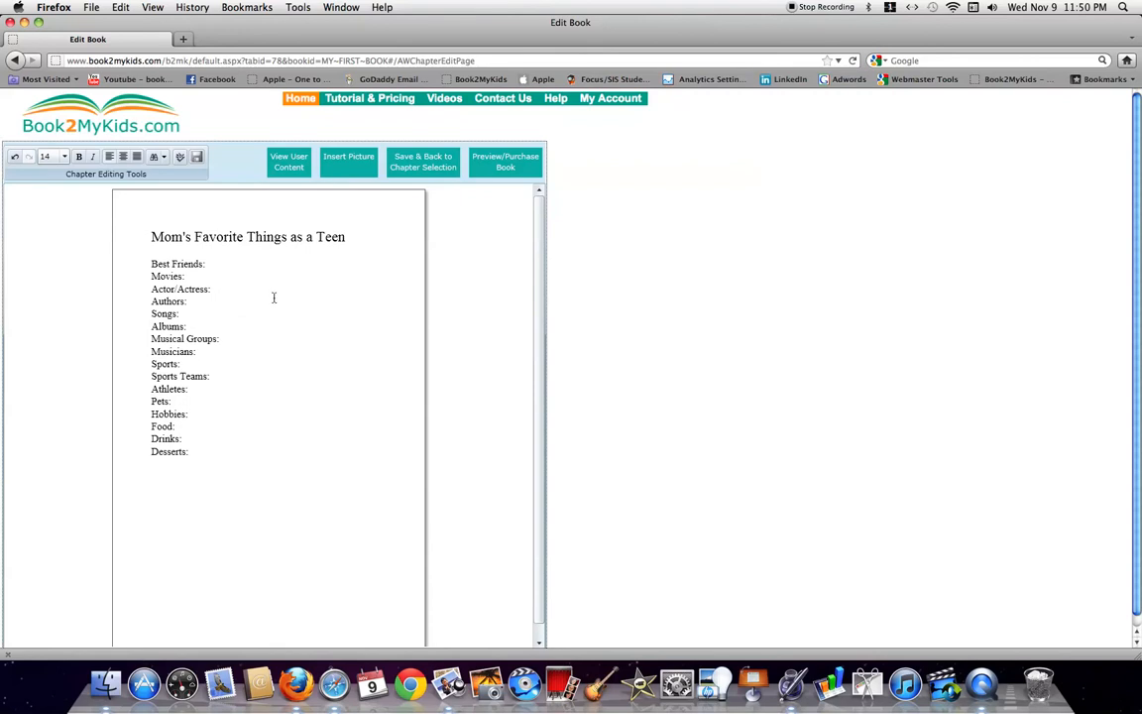
click(347, 164)
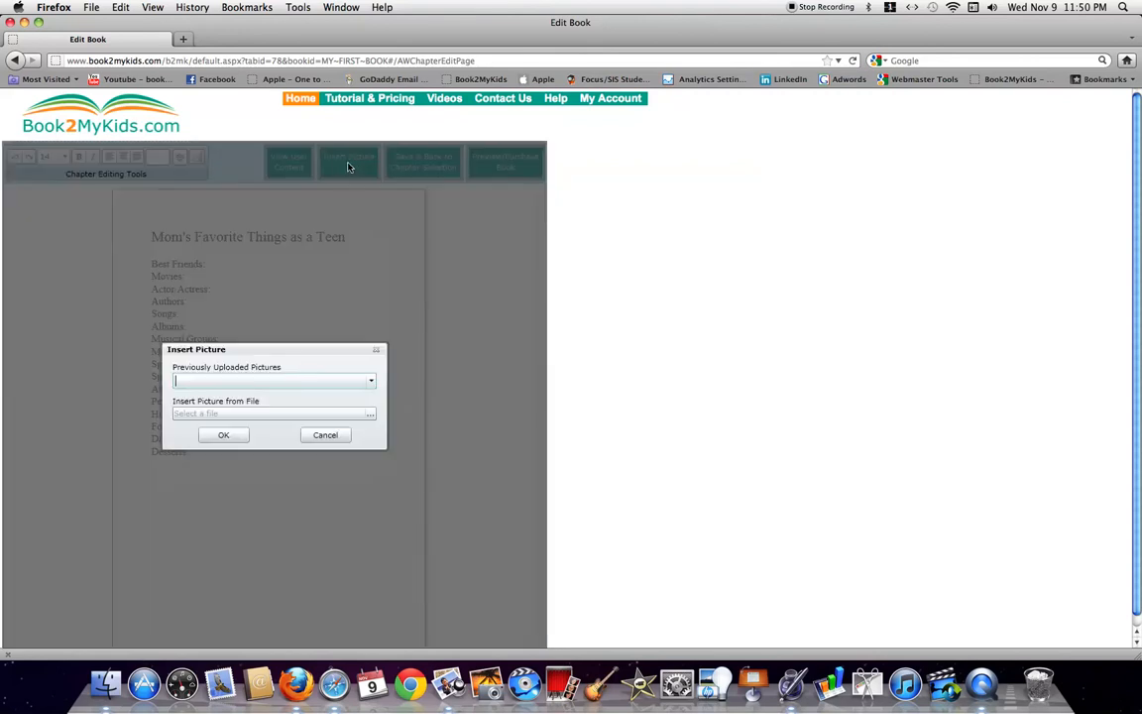
Insert Teen Girl 2.jpg below the teen list, enlarge it, and save the chapter
click(372, 384)
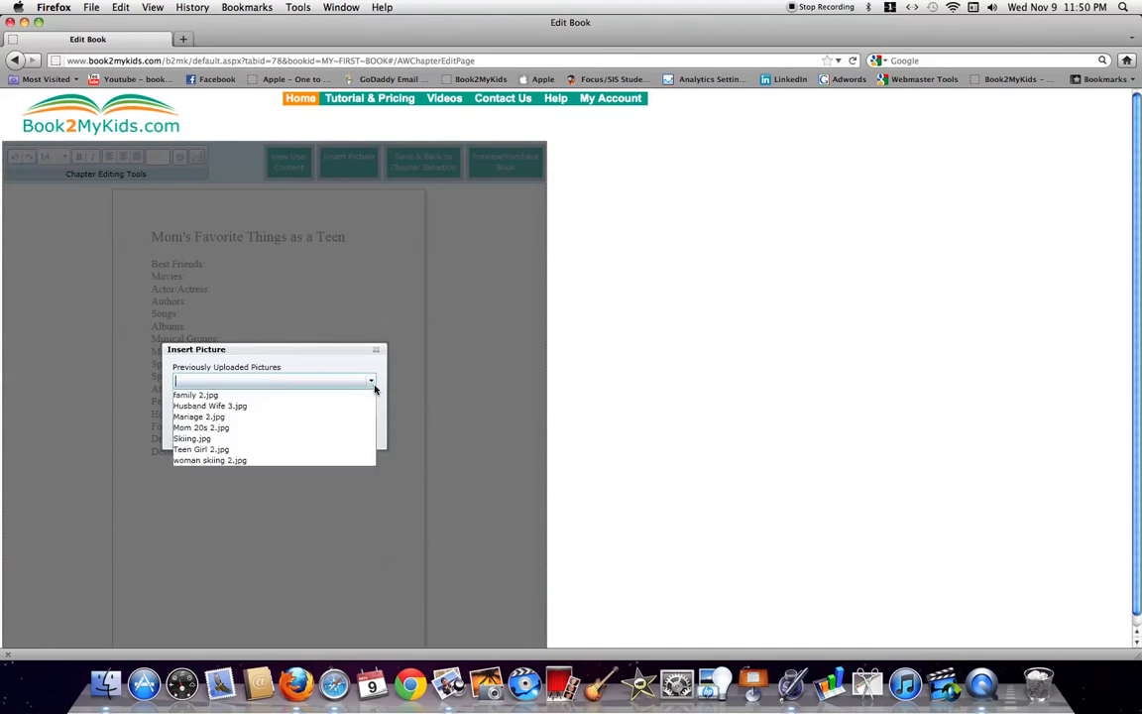
click(292, 451)
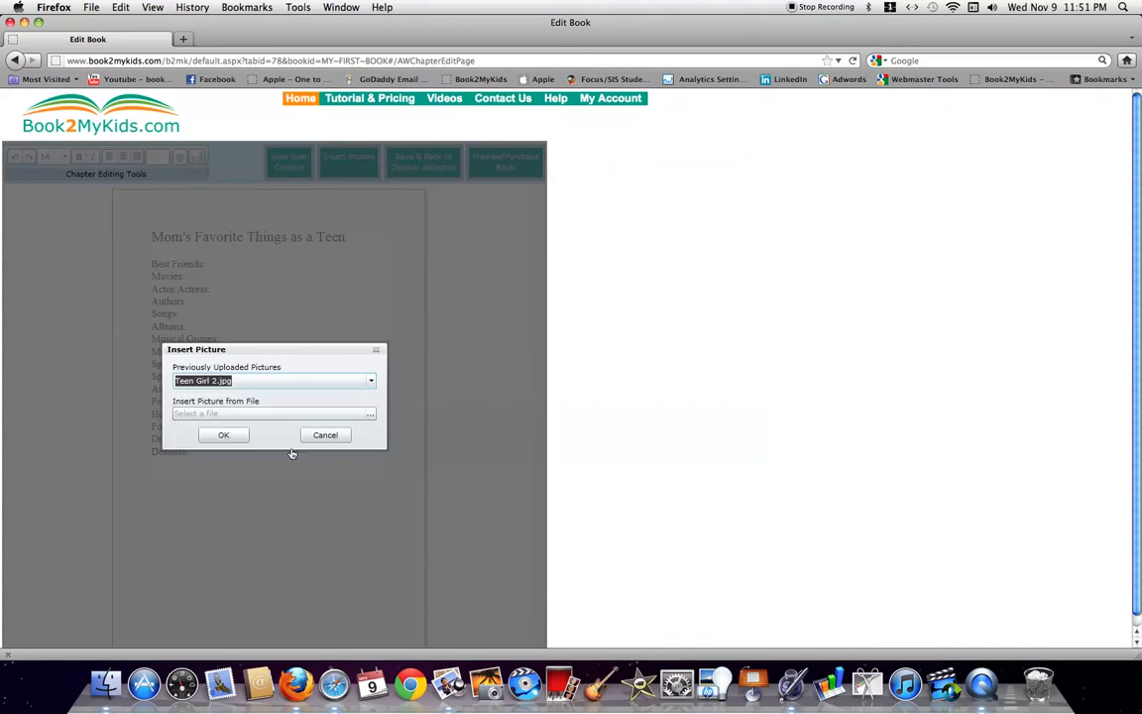
click(234, 438)
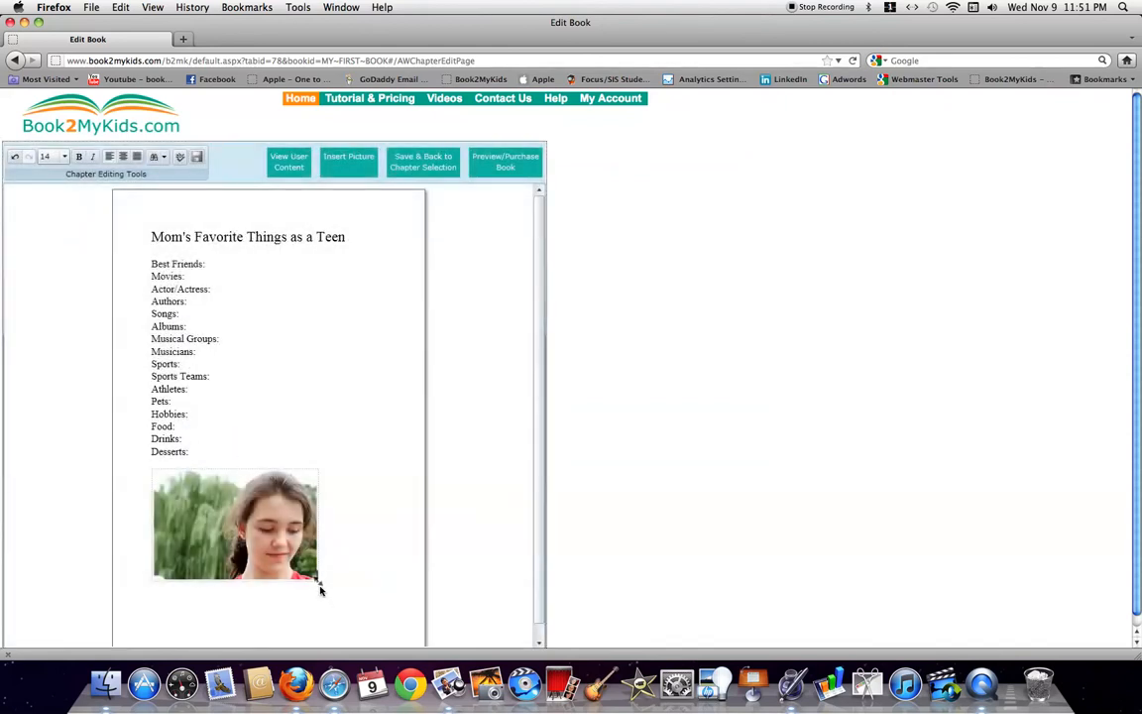
drag(319, 586, 364, 615)
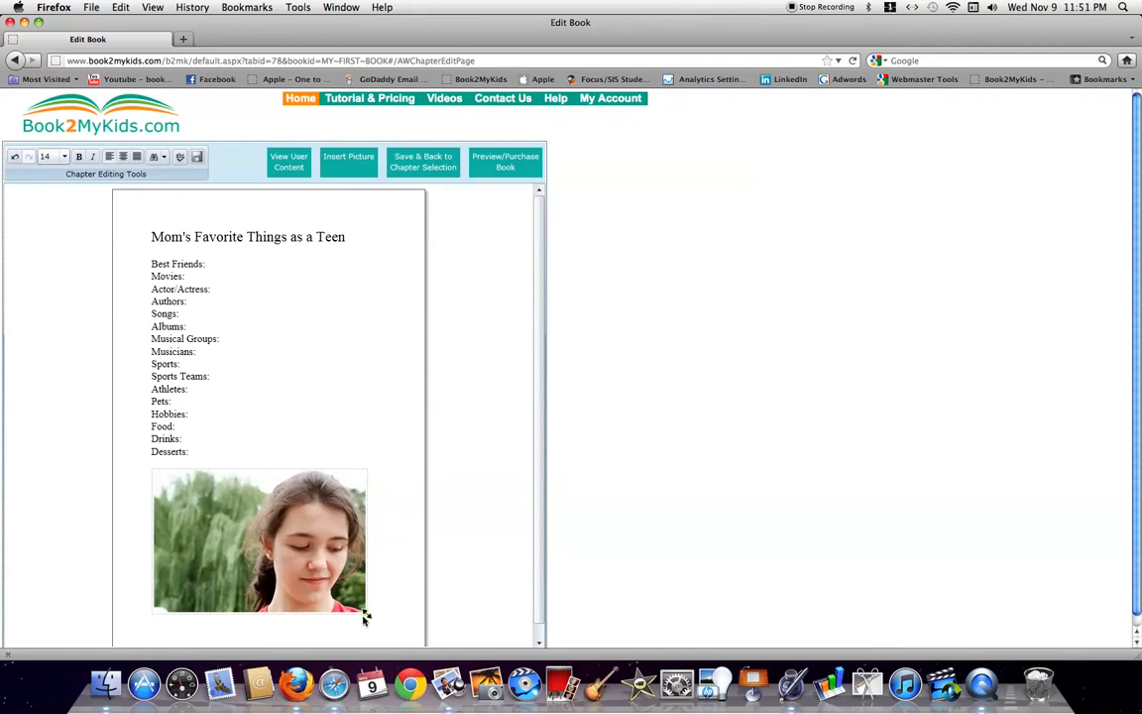
click(430, 171)
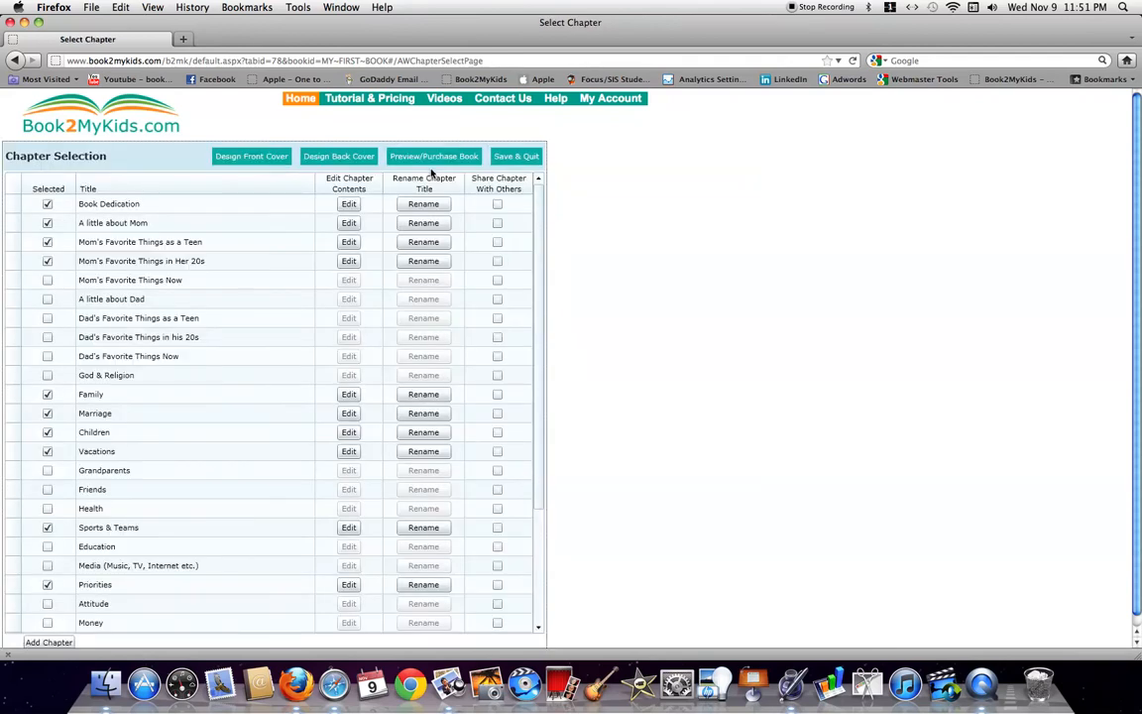
Add the shared 'Family - by Book2MyKids' text to the Family chapter
drag(536, 294, 536, 317)
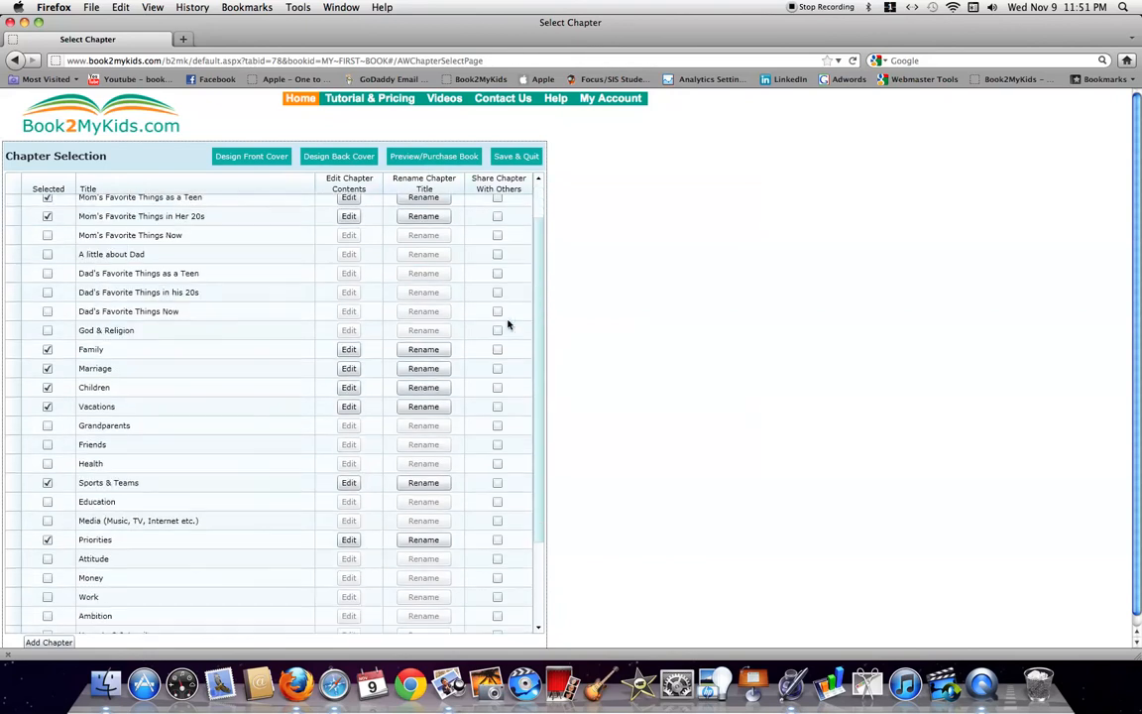
click(350, 350)
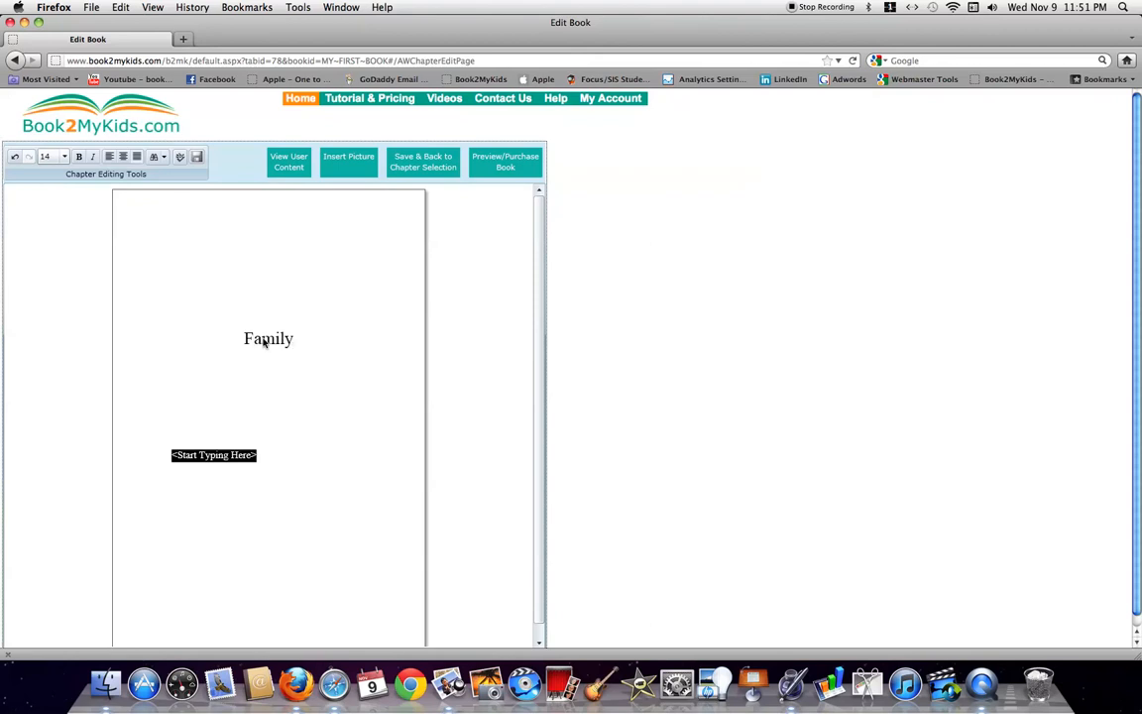
click(292, 161)
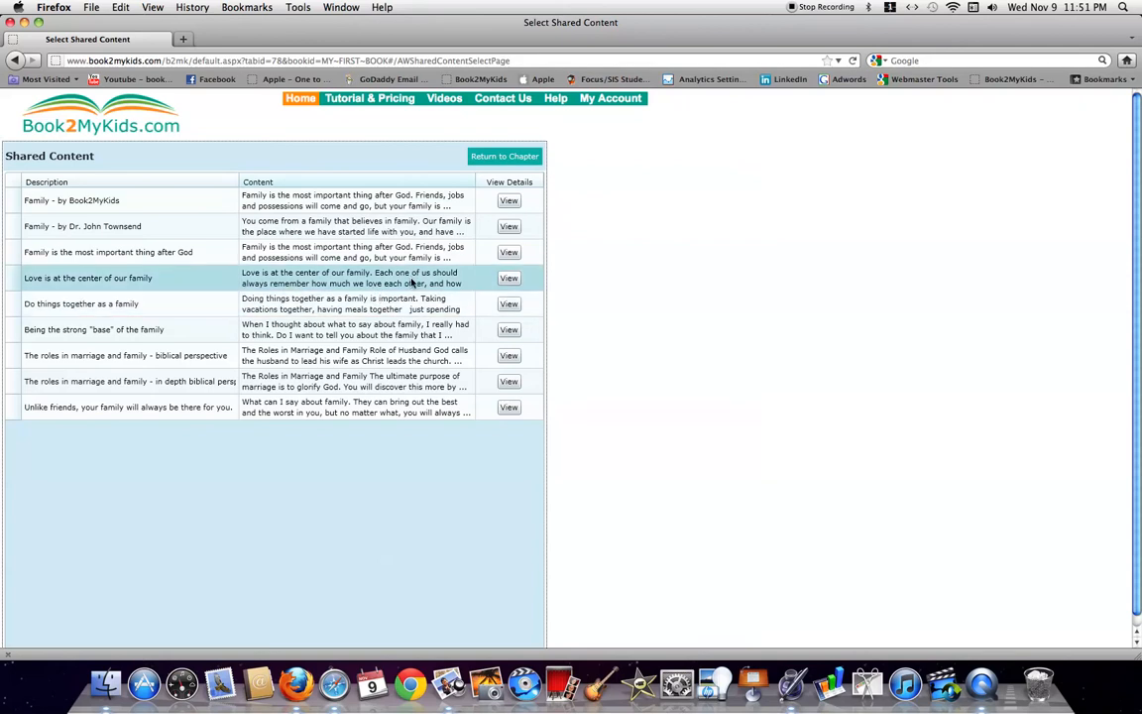
click(511, 231)
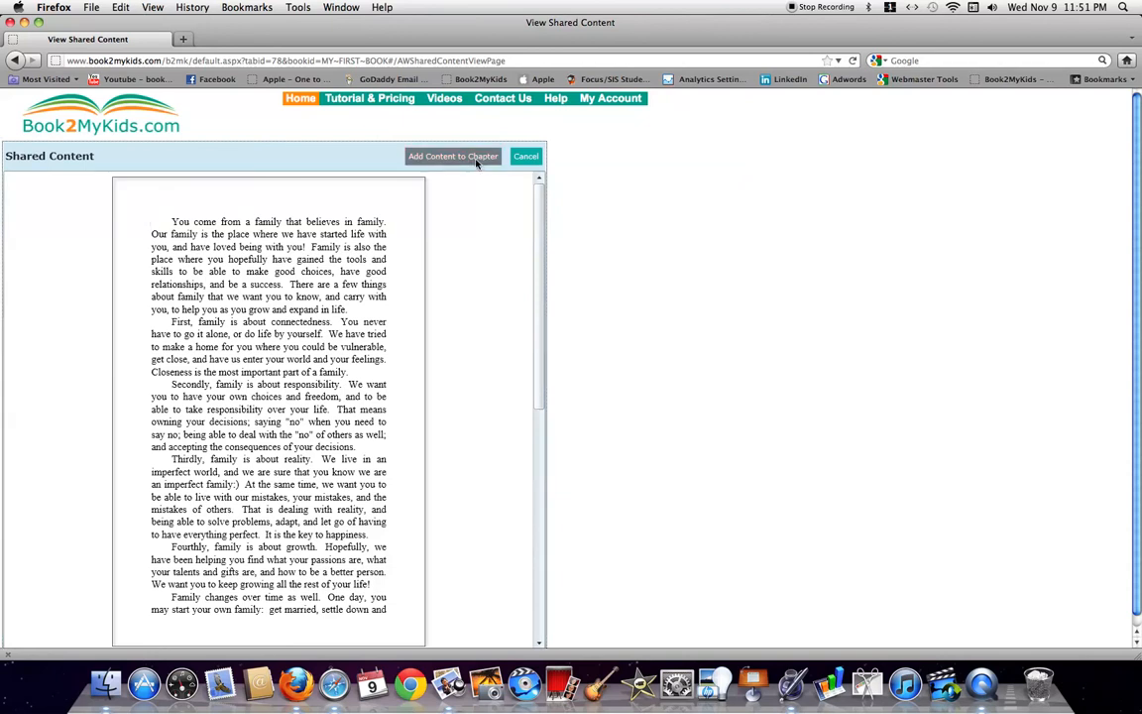
click(527, 159)
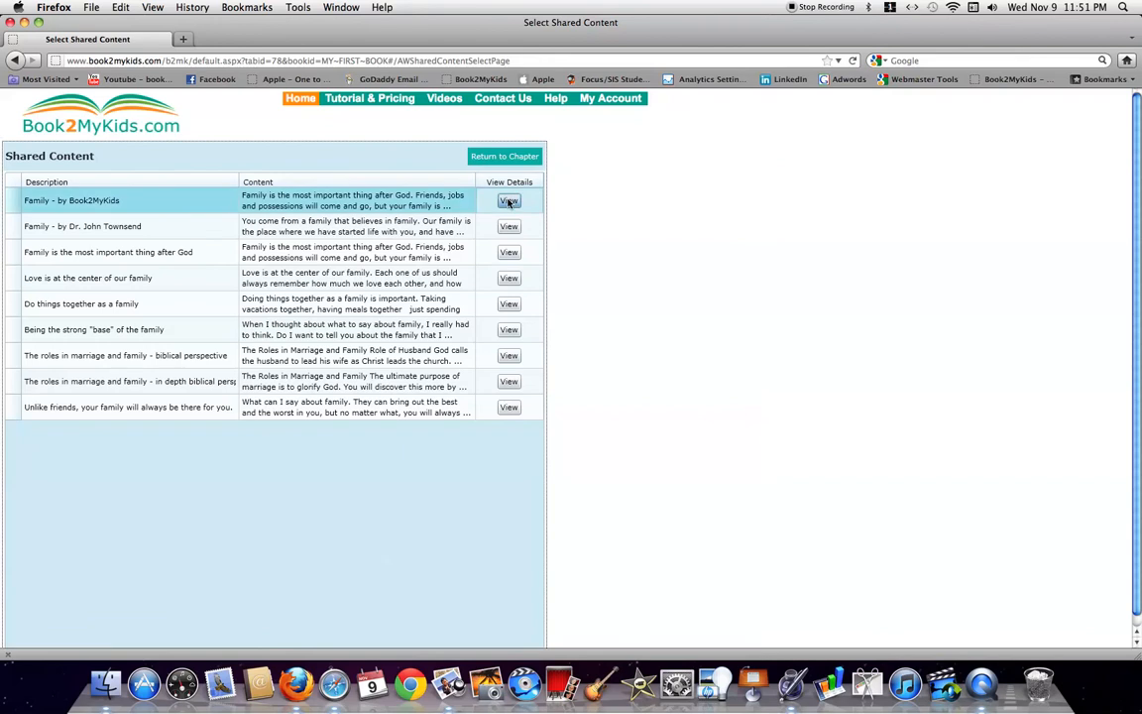
click(508, 201)
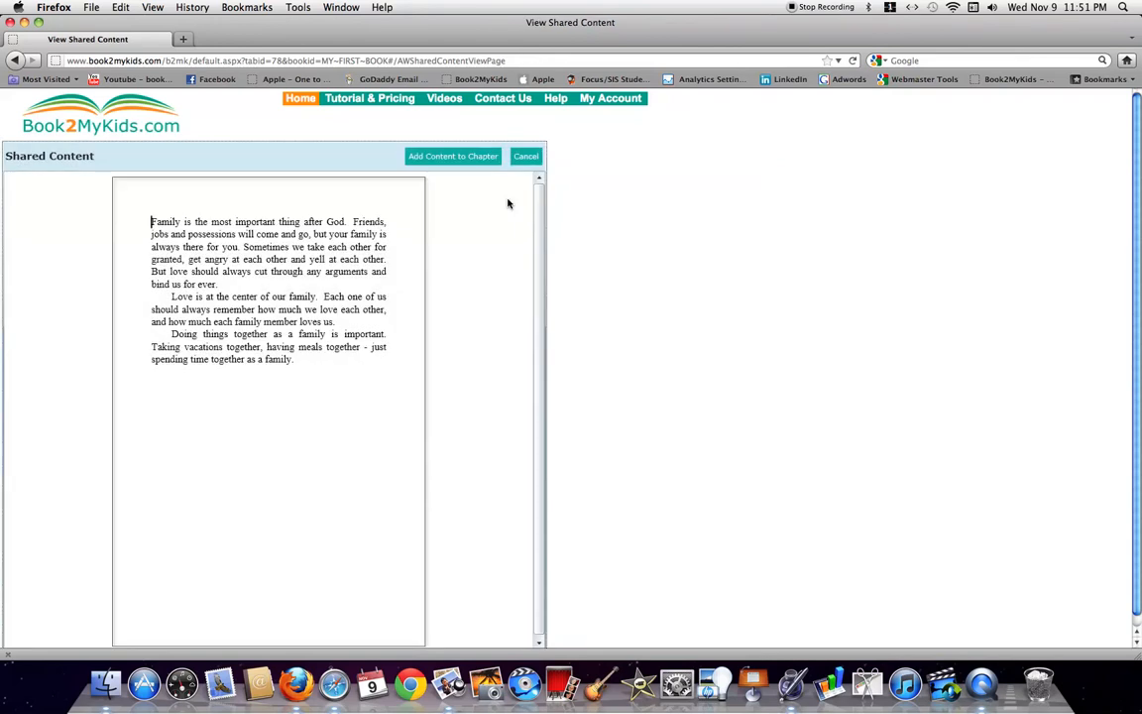
click(473, 159)
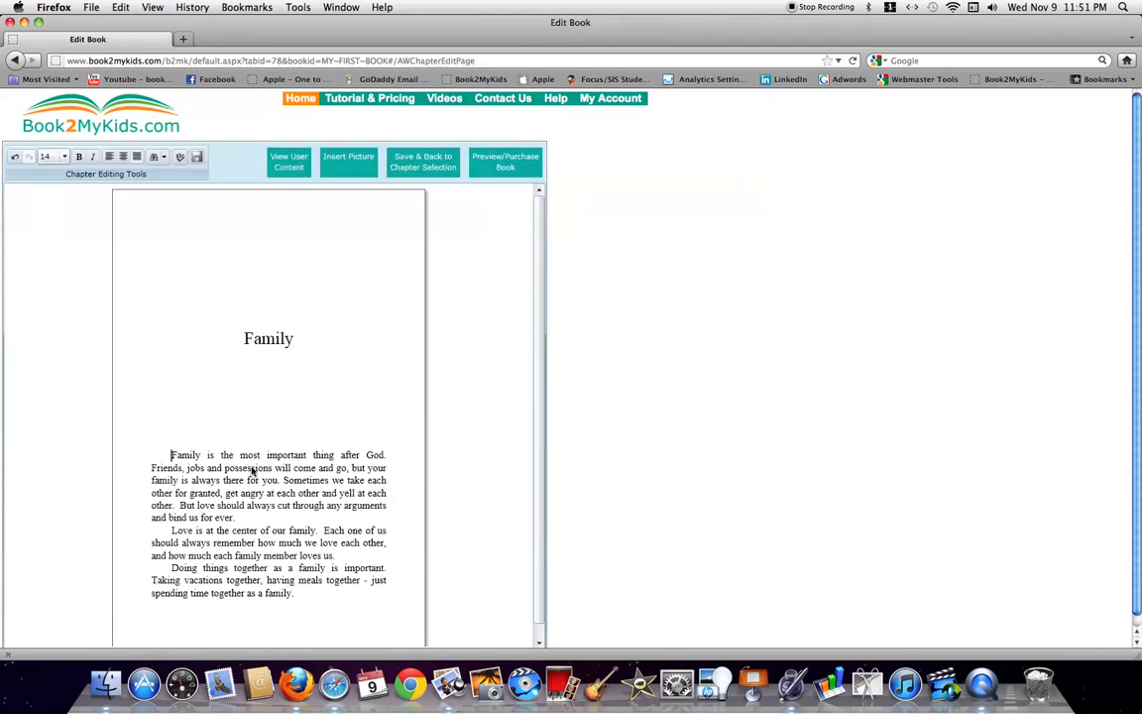
Delete the 'Doing things together' paragraph from the Family chapter
scroll(542, 404, down, 1)
scroll(542, 405, down, 1)
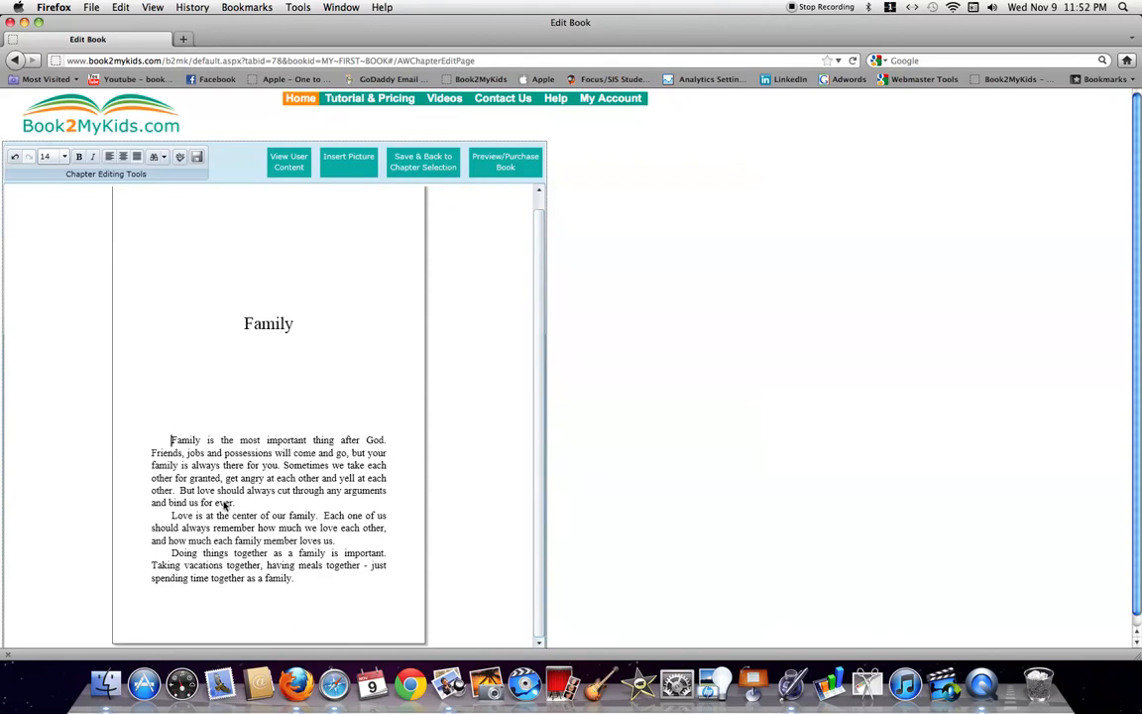
click(172, 553)
drag(172, 553, 312, 579)
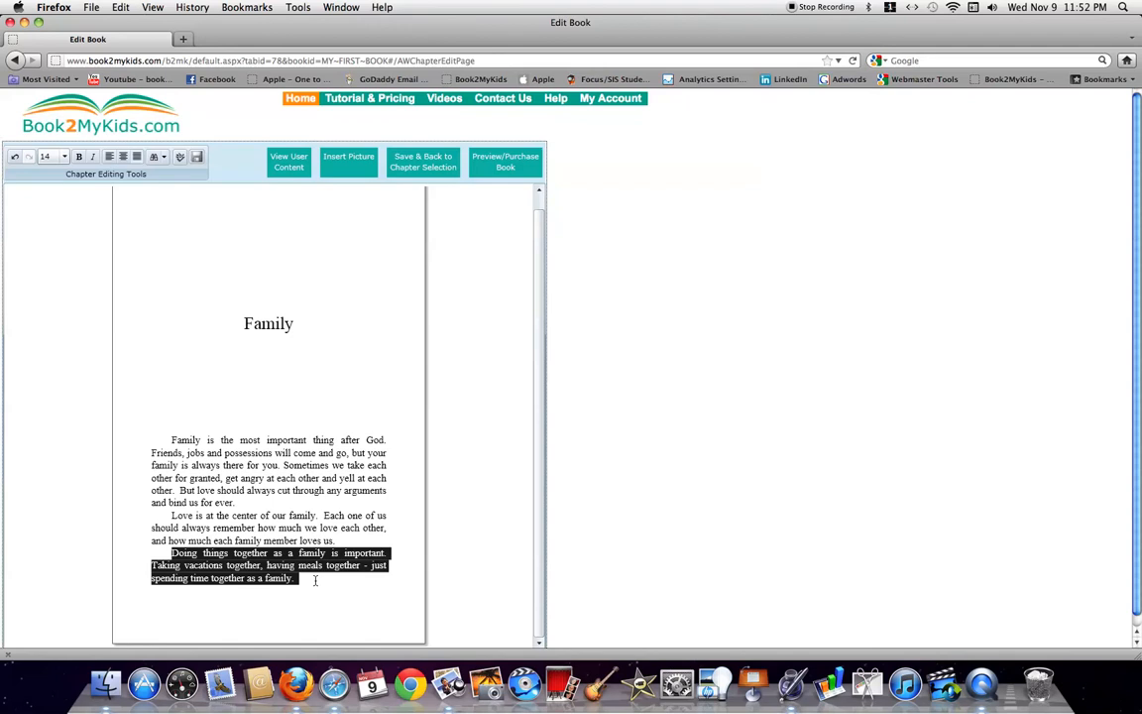
key(BackSpace)
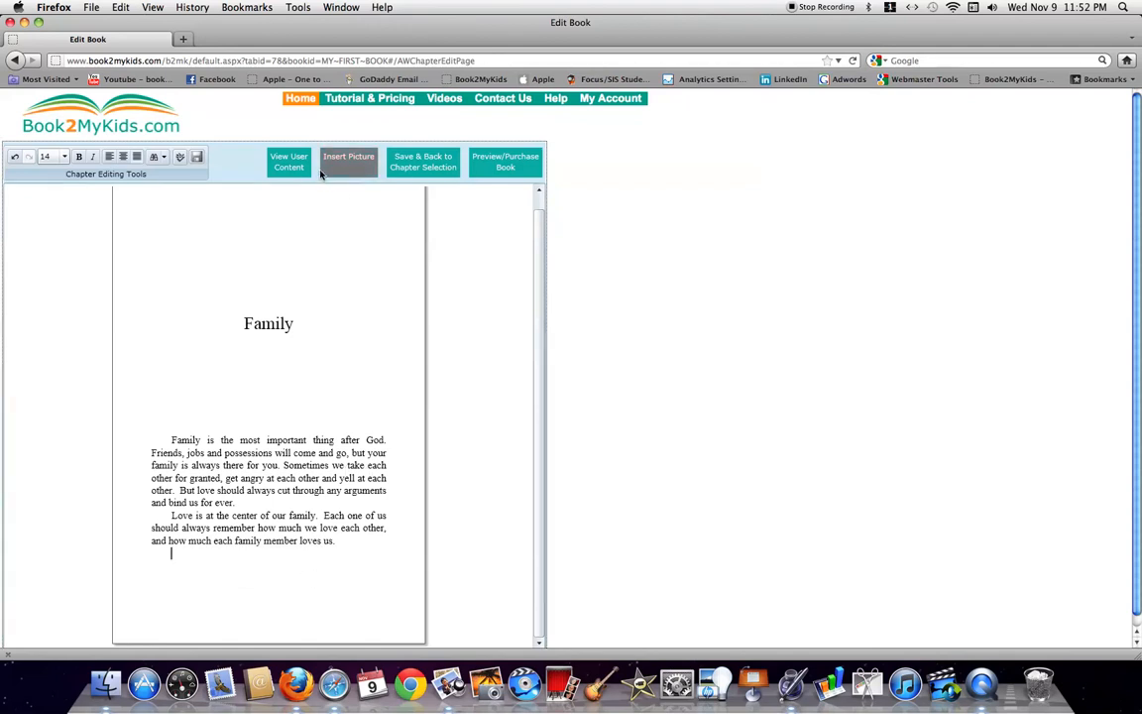
click(288, 161)
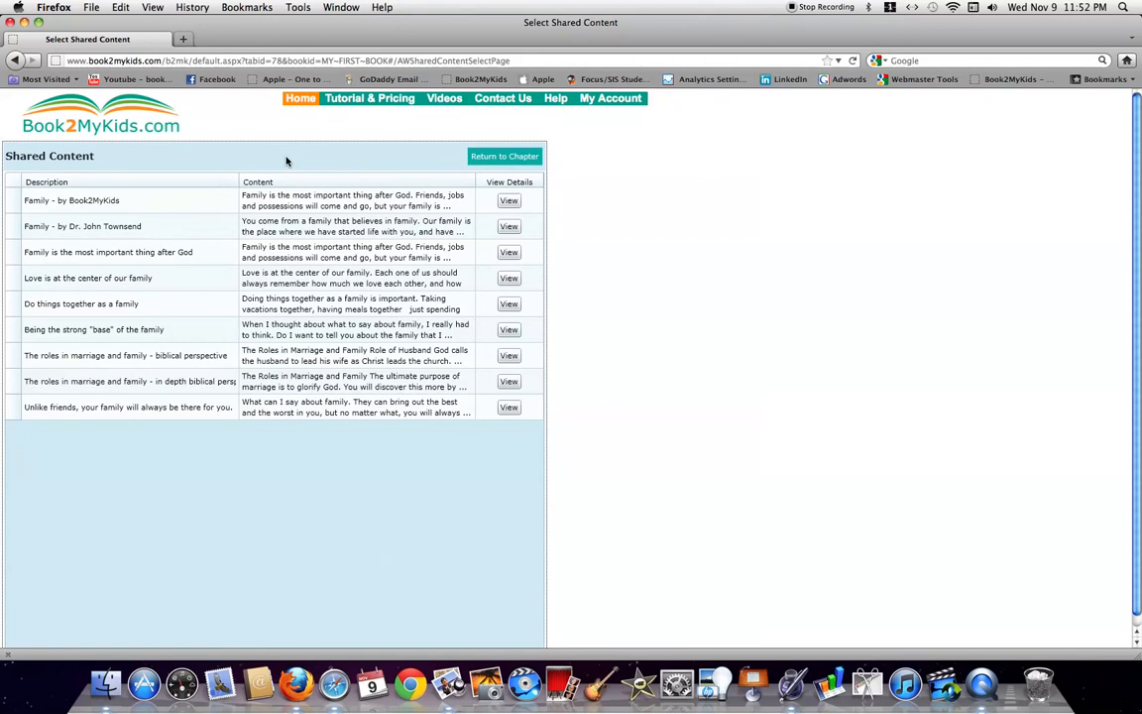
Append the second shared family passage to the Family chapter
click(508, 227)
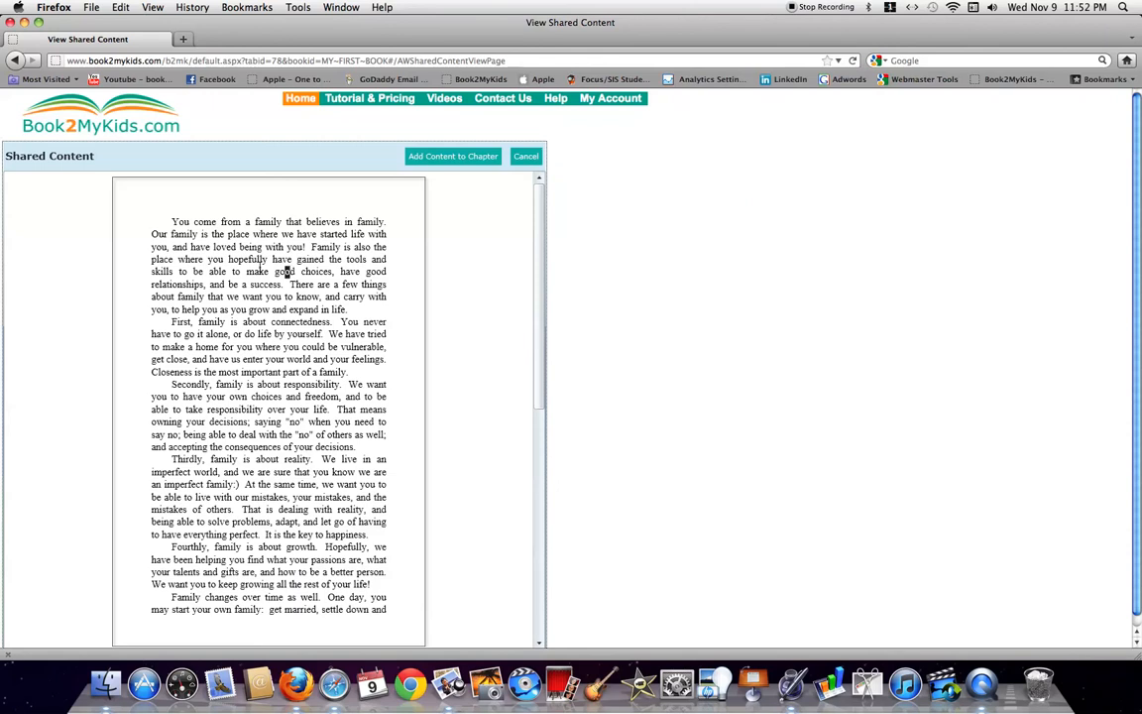
drag(272, 260, 297, 271)
click(314, 262)
click(449, 160)
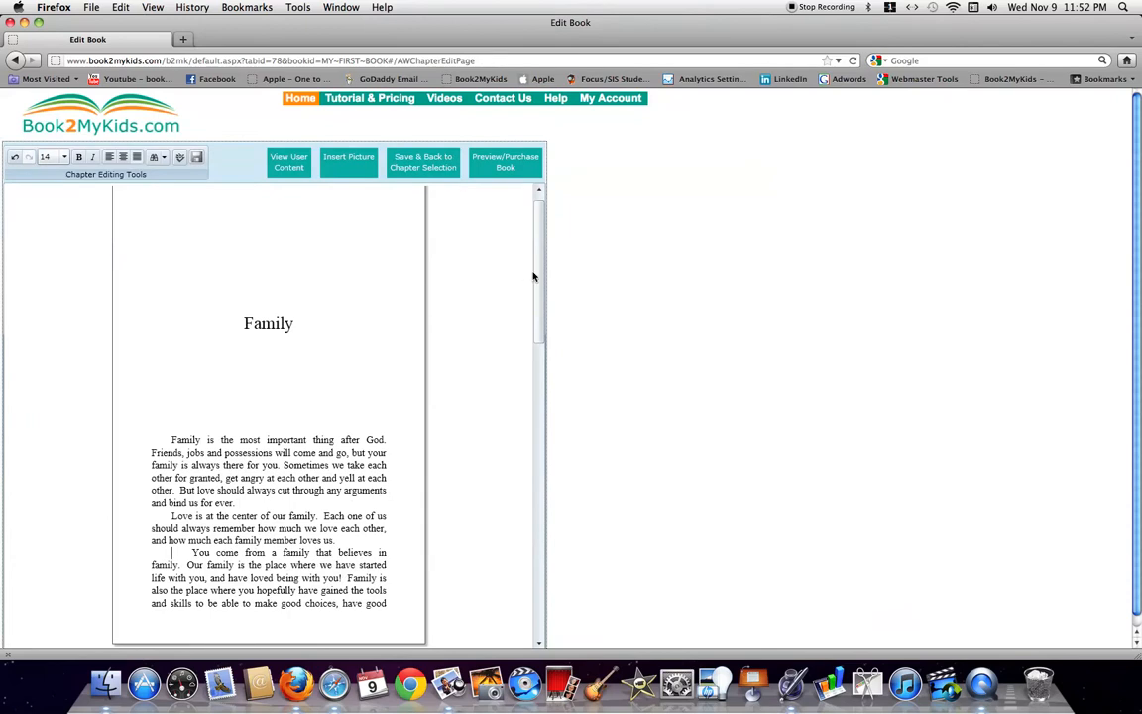
Remove the passage's opening sentences through 'with you!' and extra spaces, then save the chapter
click(193, 553)
key(BackSpace)
key(BackSpace)
key(BackSpace)
key(BackSpace)
drag(244, 554, 372, 579)
drag(171, 553, 308, 578)
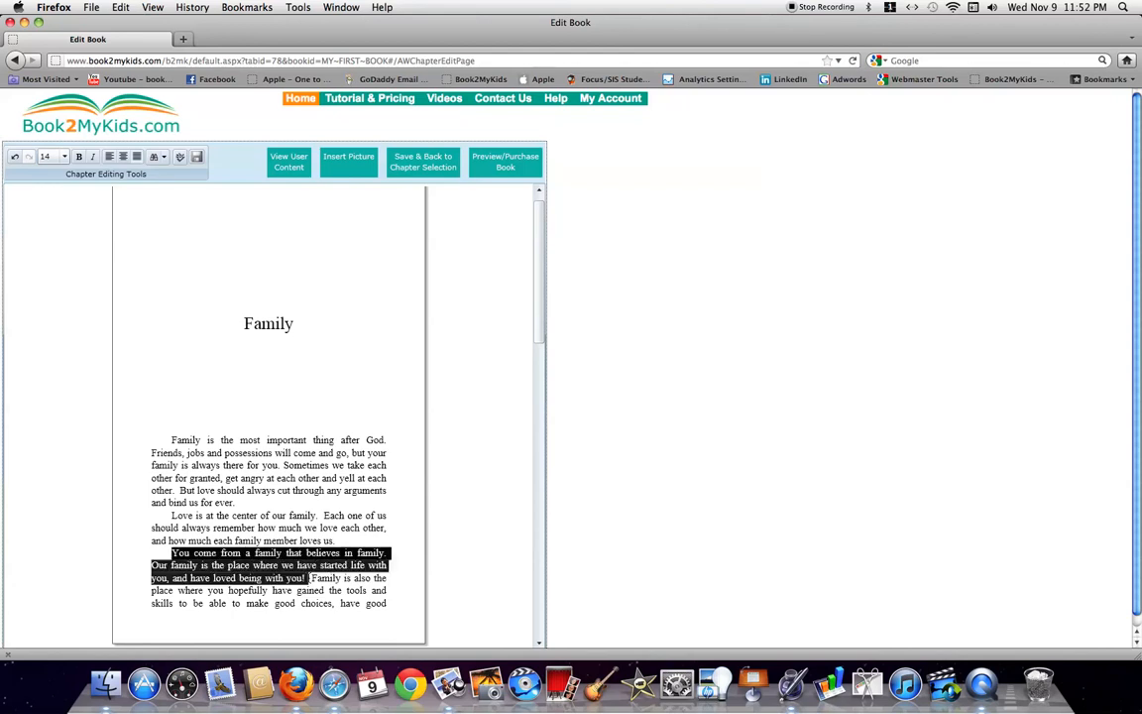
key(BackSpace)
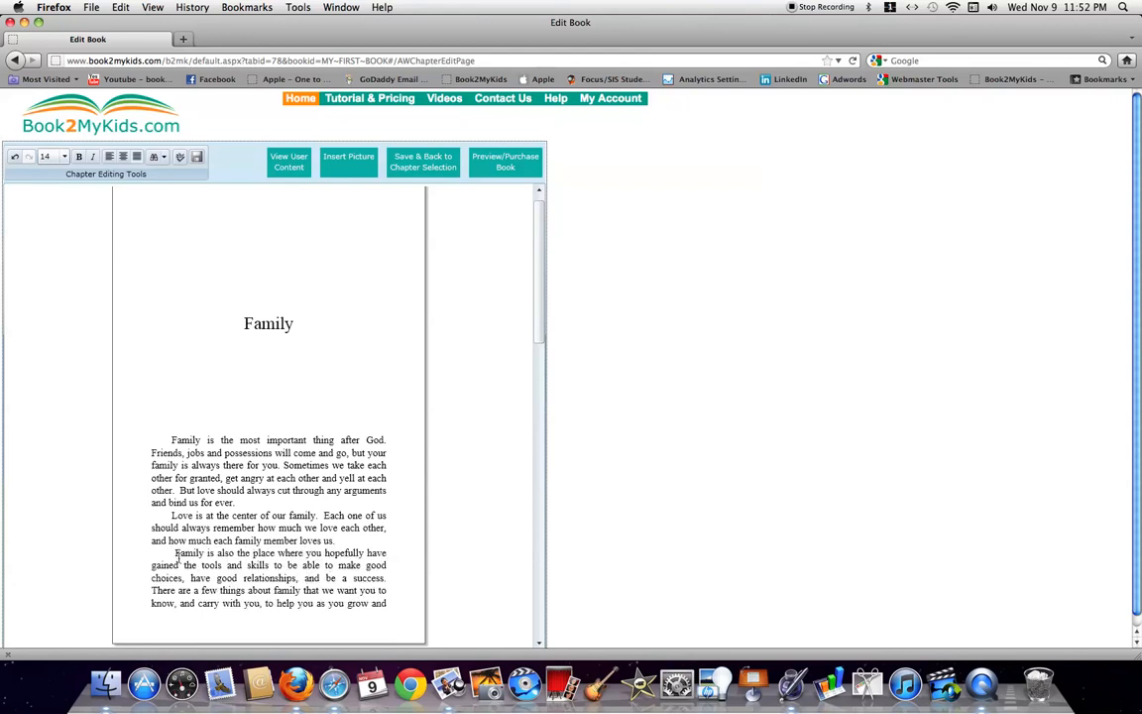
key(BackSpace)
click(434, 162)
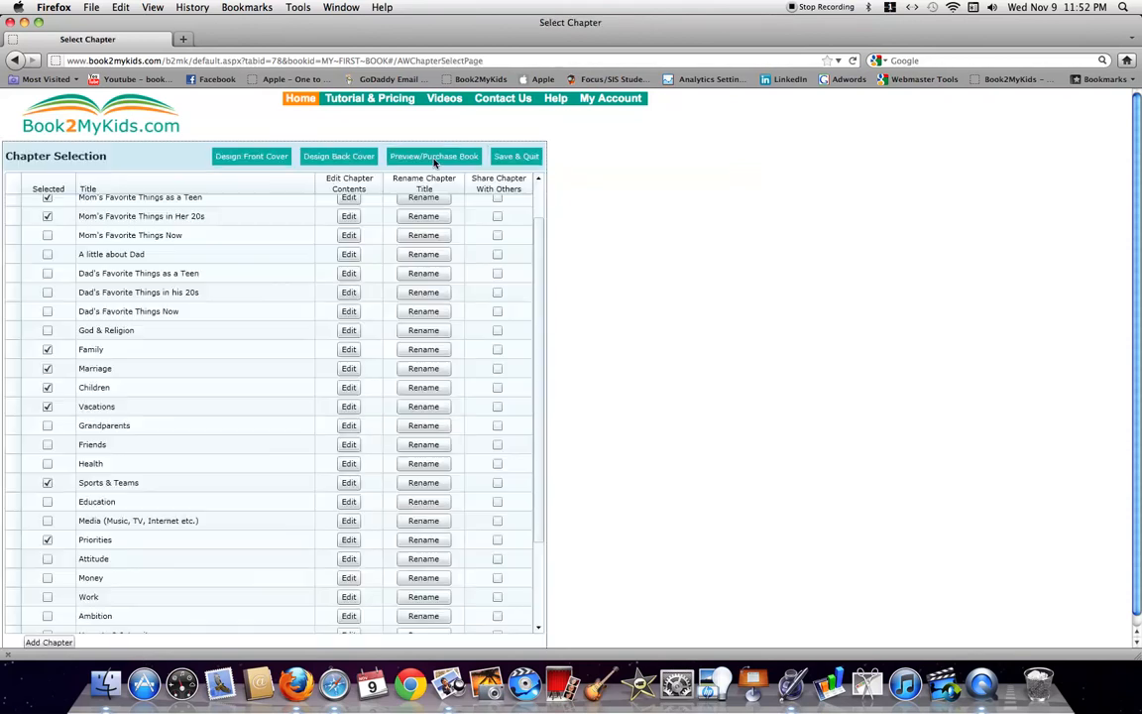
Insert the uploaded Mariage 2.jpg photo into the Marriage chapter
click(353, 374)
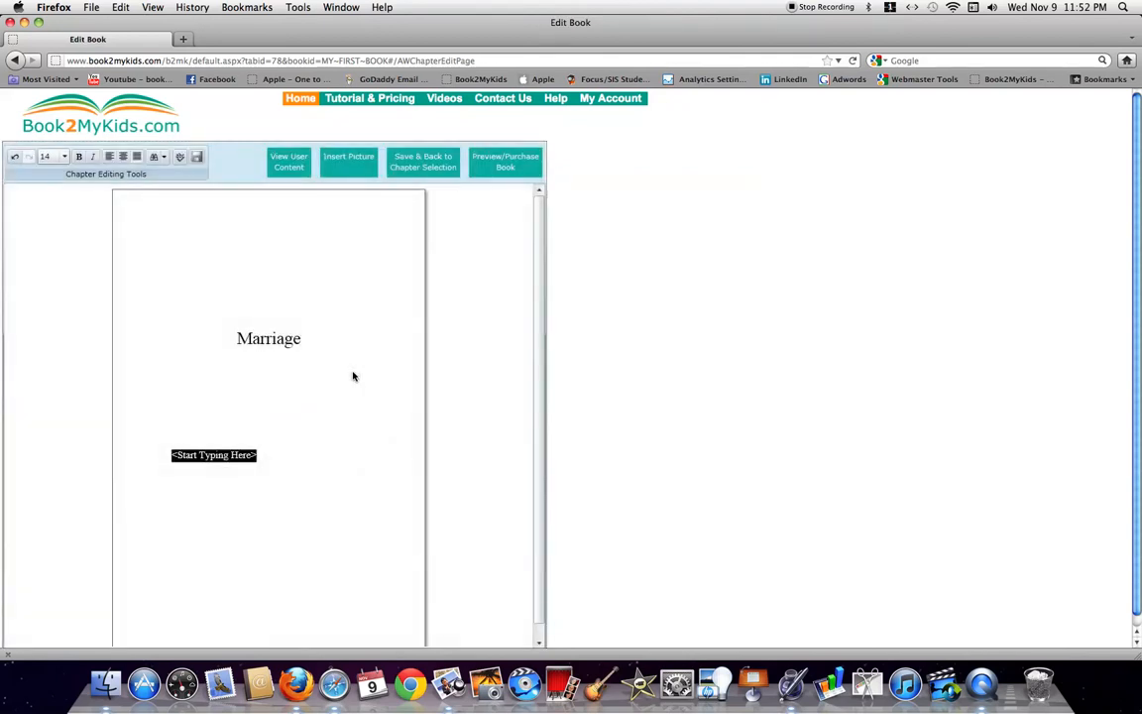
click(356, 174)
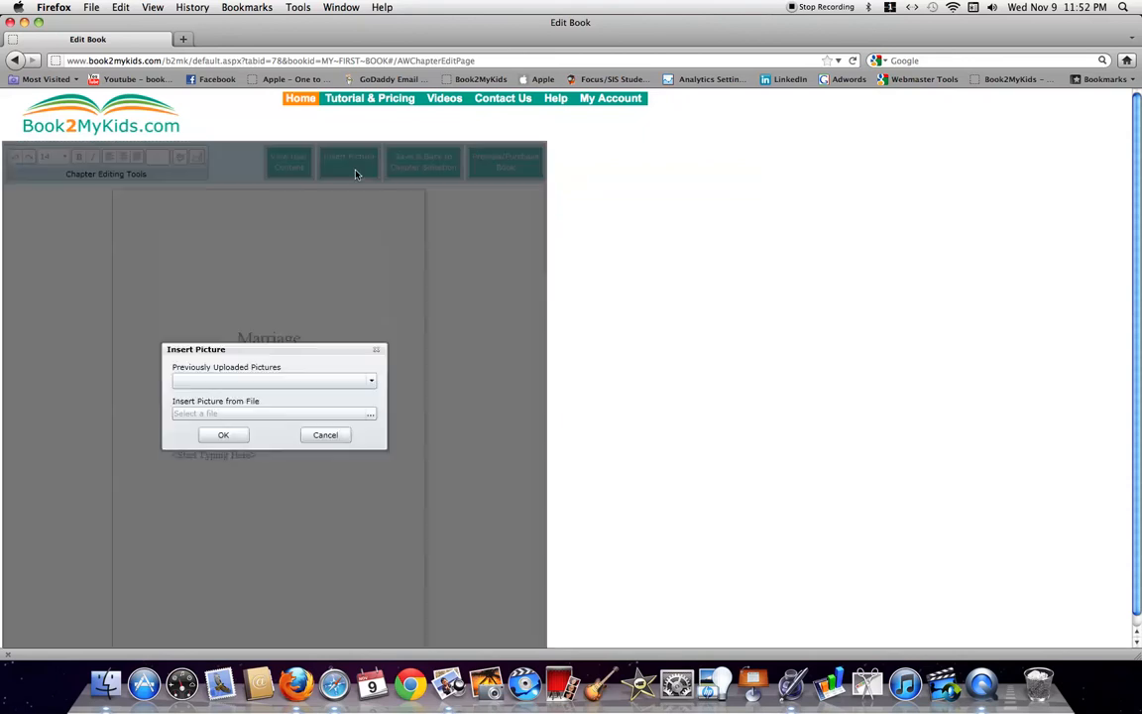
click(369, 384)
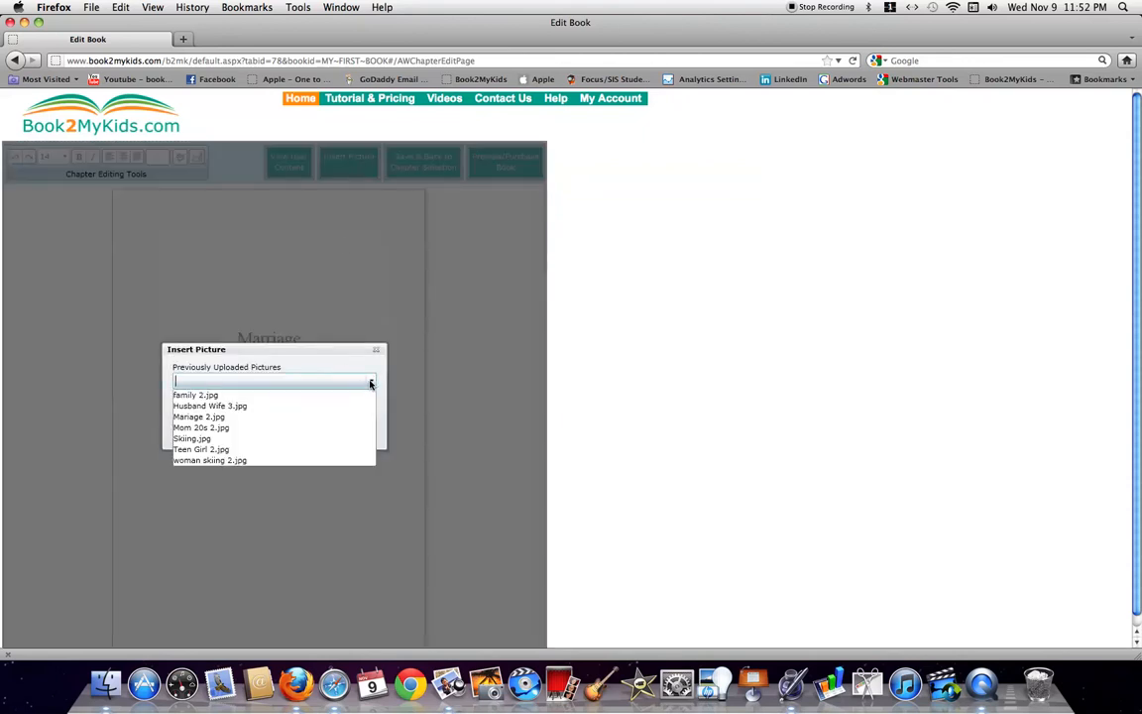
click(309, 418)
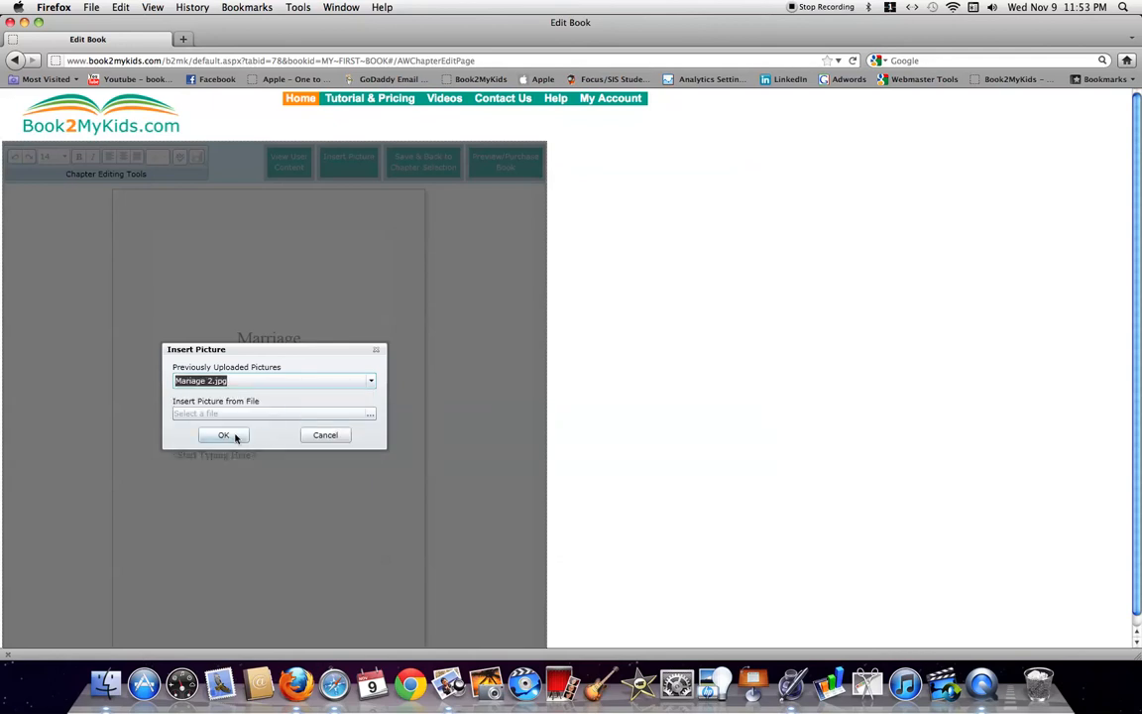
click(228, 436)
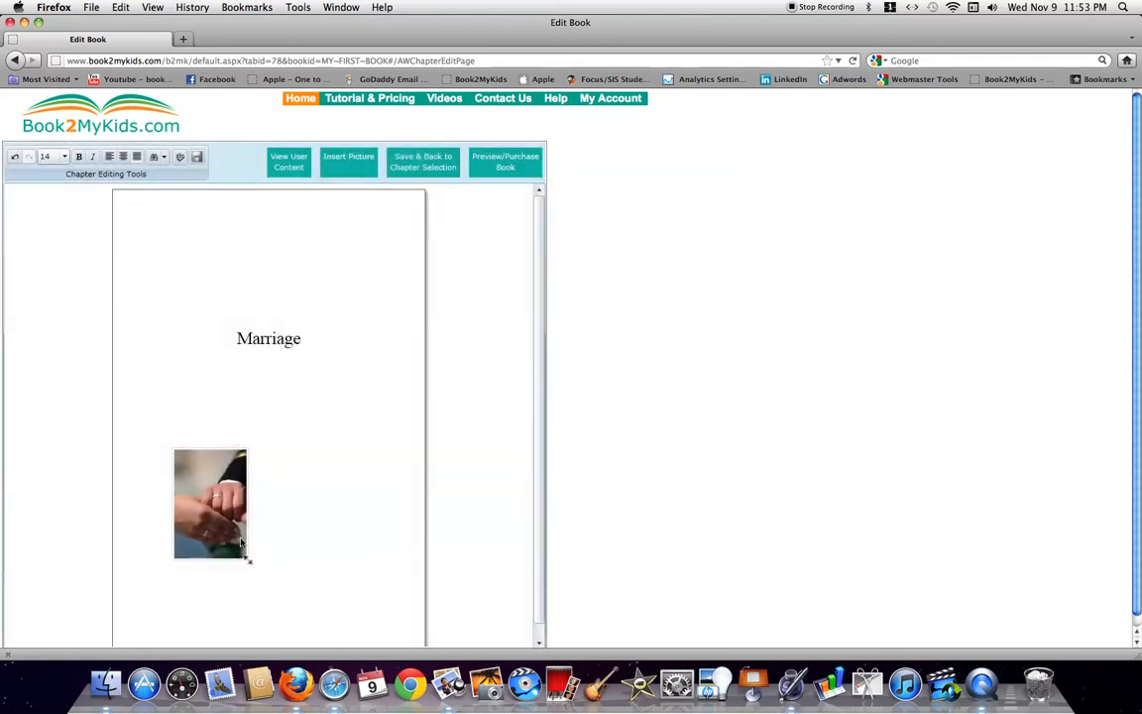
Enlarge the wedding photo, caption it 'Marriage', and save the chapter
drag(249, 563, 370, 599)
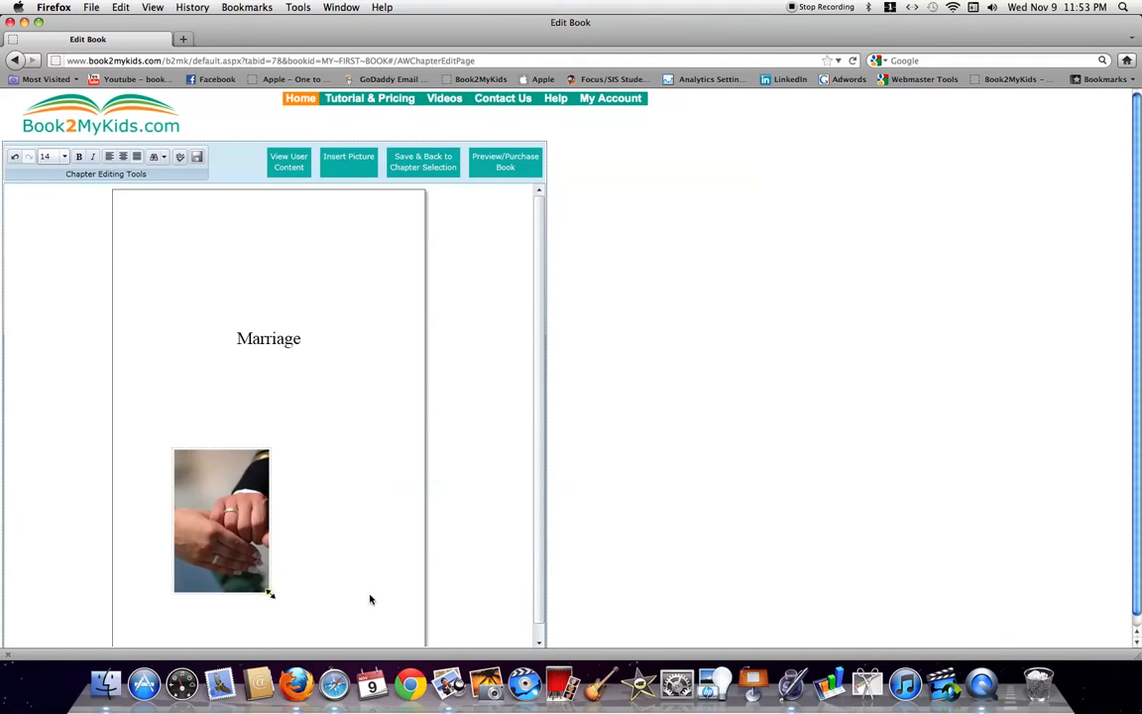
key(ctrl+Down)
click(368, 596)
text(Marriage)
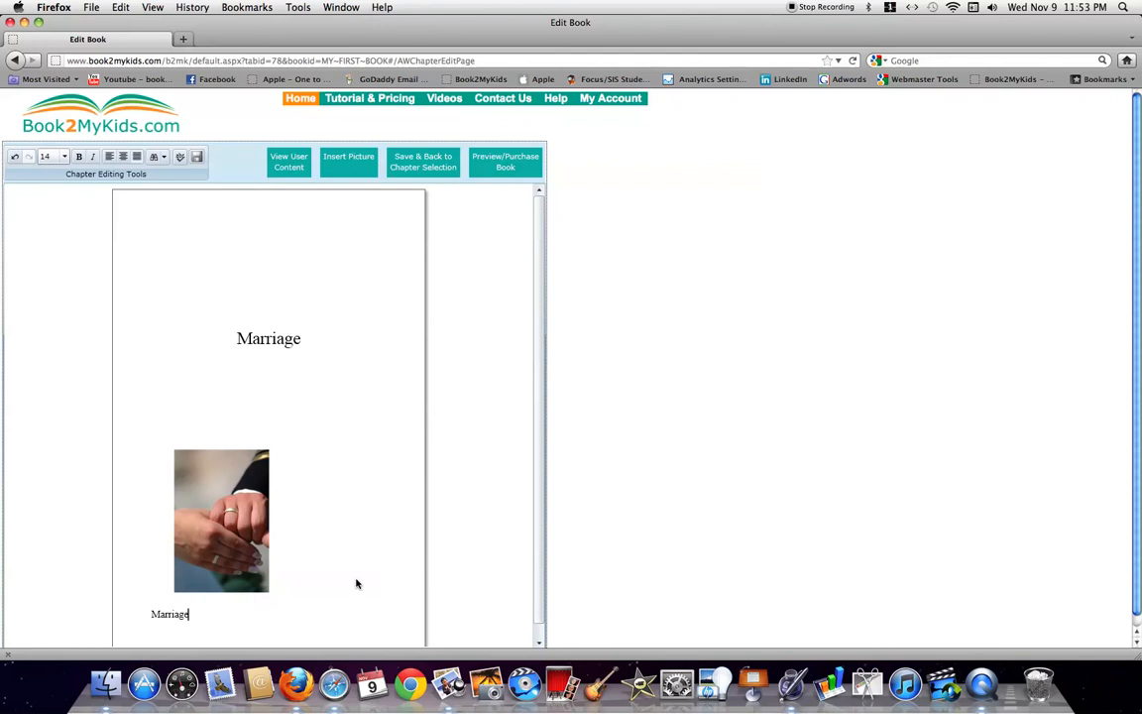
click(427, 167)
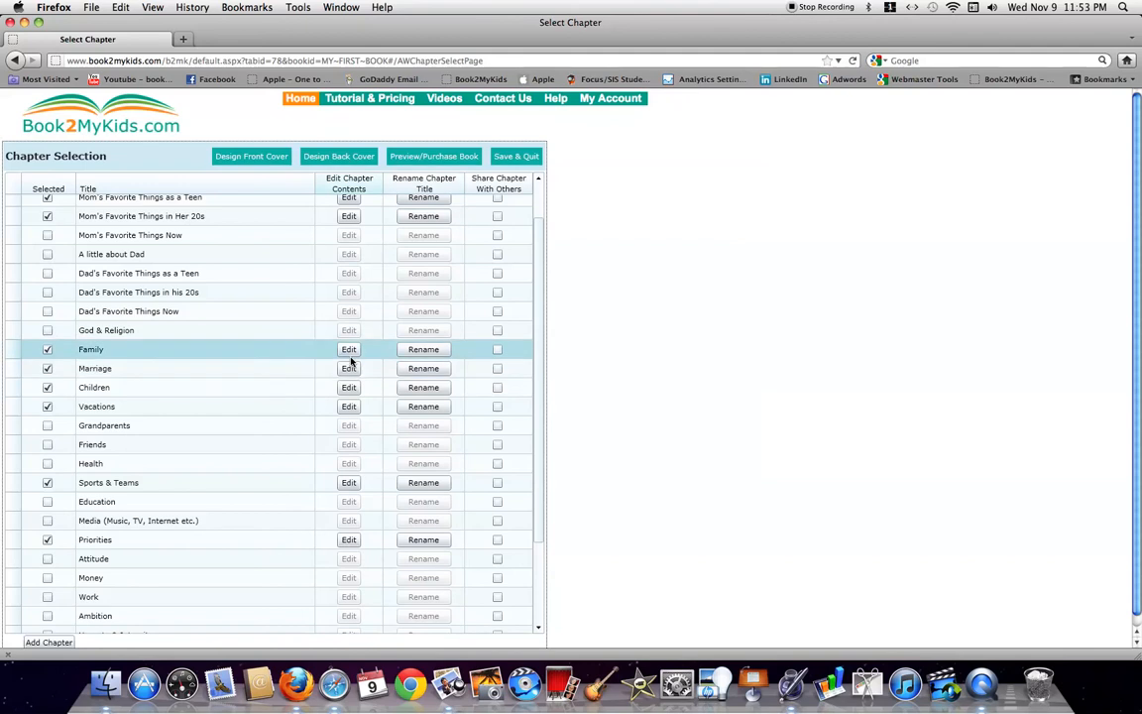
Rename the Family chapter to 'Family and Friends'
click(424, 349)
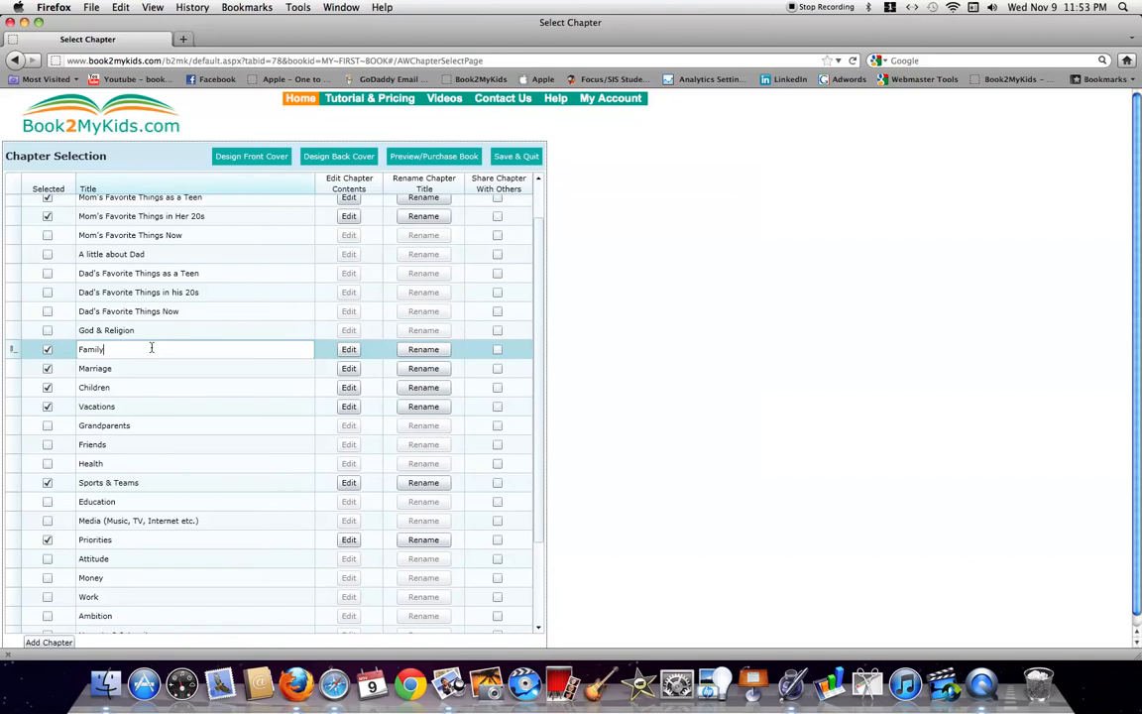
text(and Friends)
key(Return)
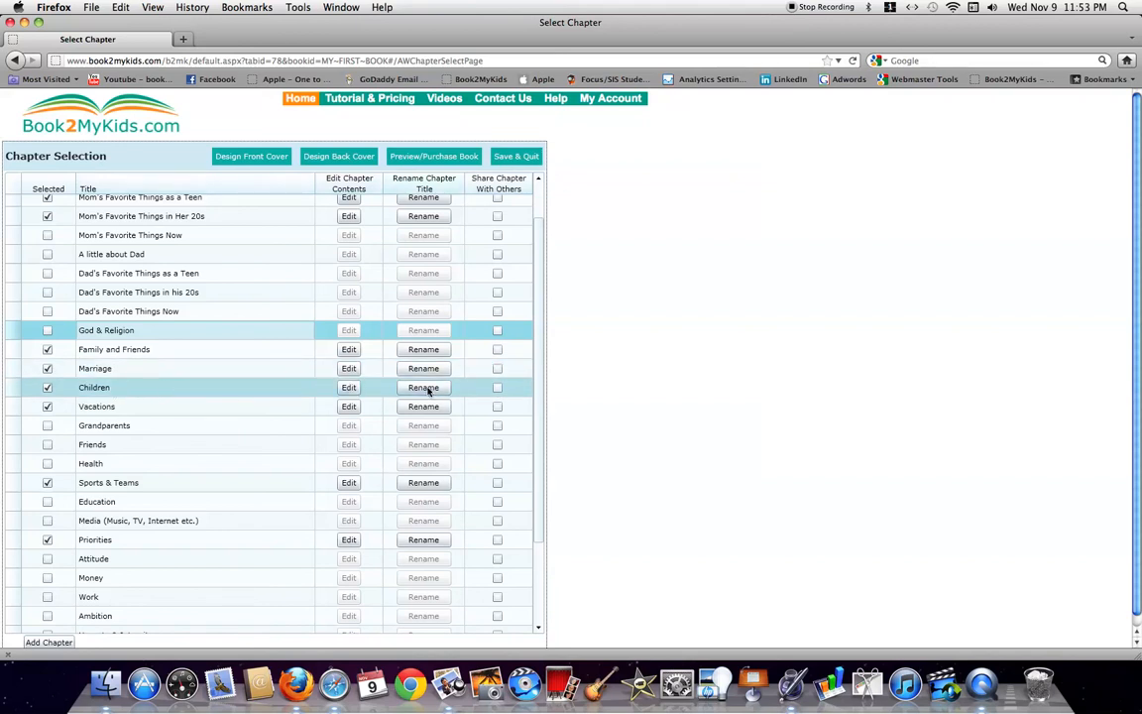
Mark the Children chapter as shared with others
click(497, 389)
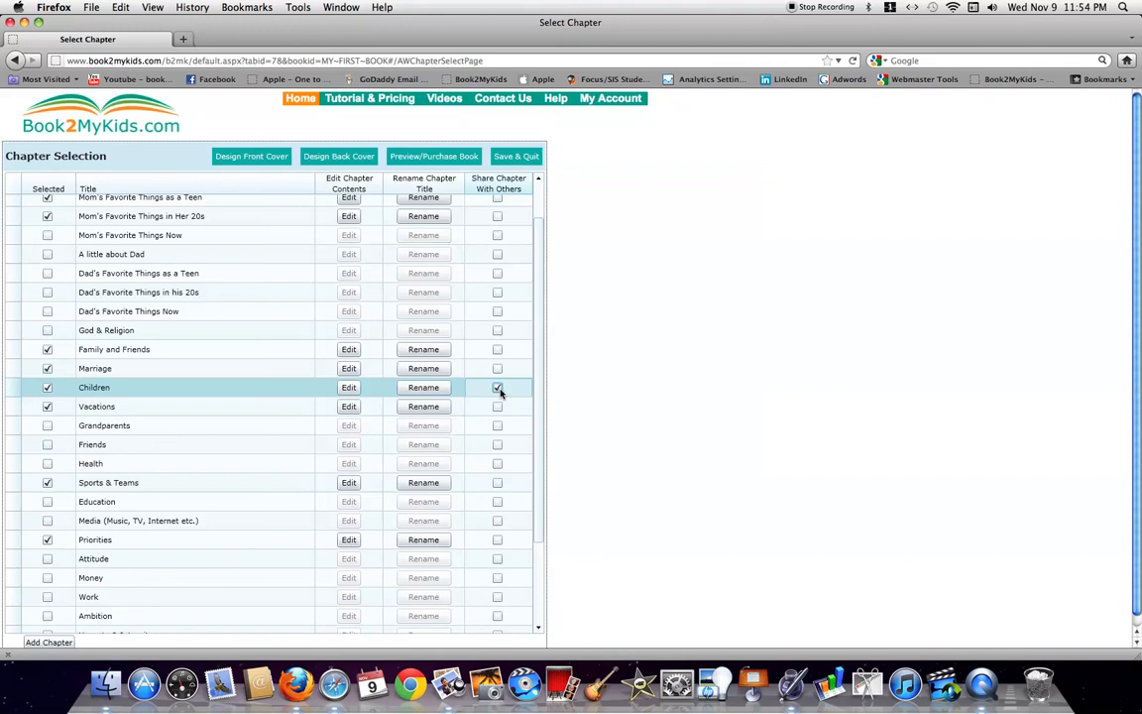
click(499, 390)
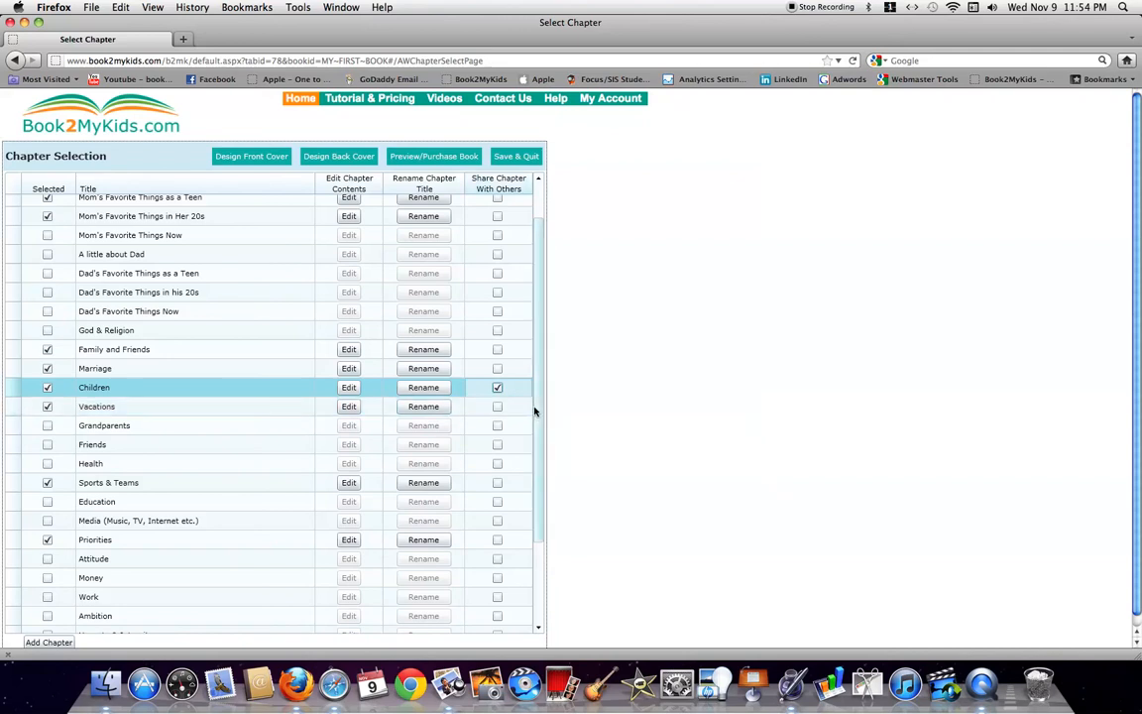
drag(543, 441, 540, 538)
scroll(530, 407, up, 5)
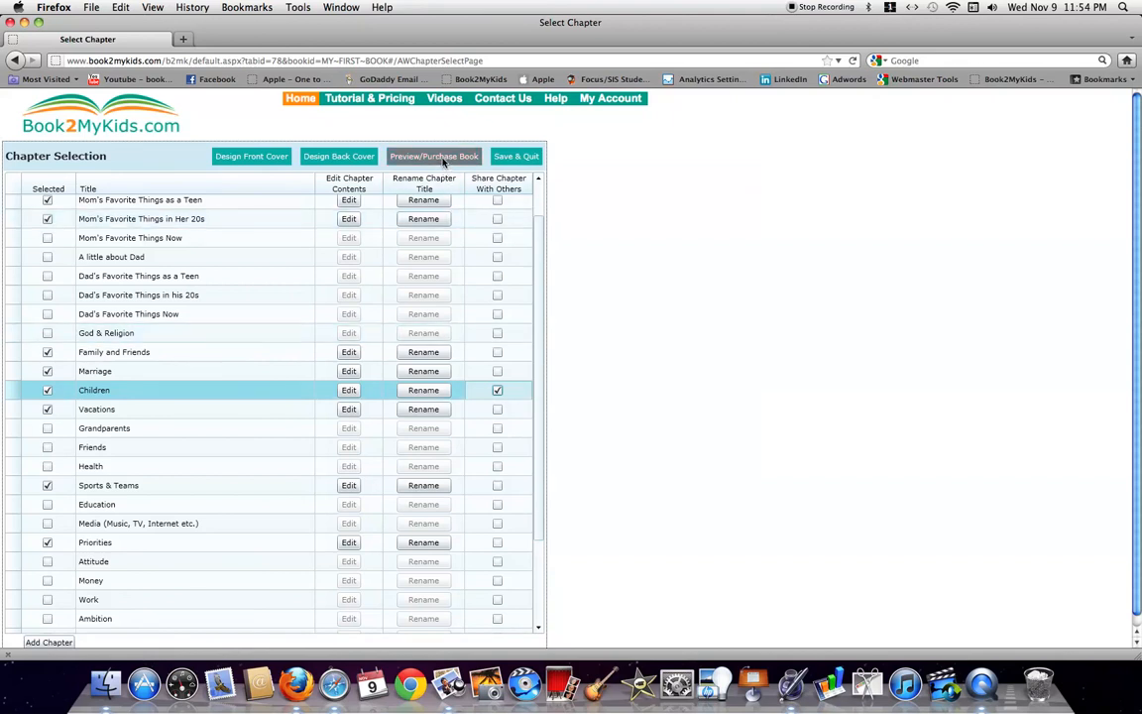
Preview the book, turning pages from the dedication through Contents to the final Priorities page
click(426, 157)
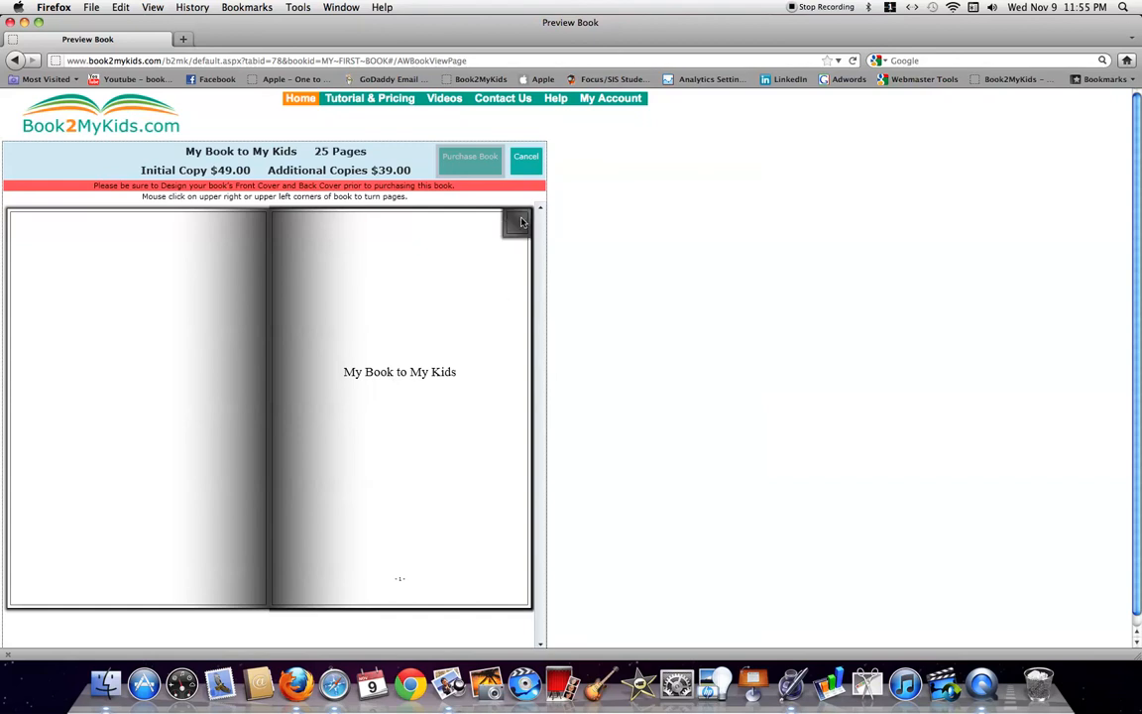
click(521, 222)
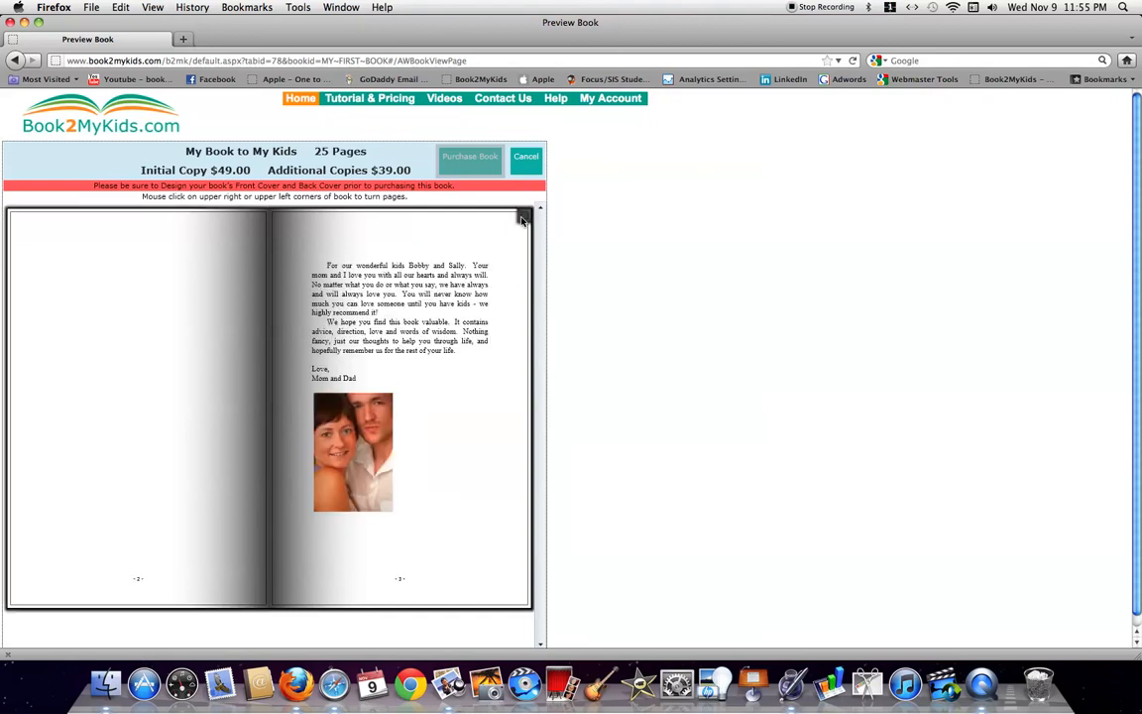
click(522, 222)
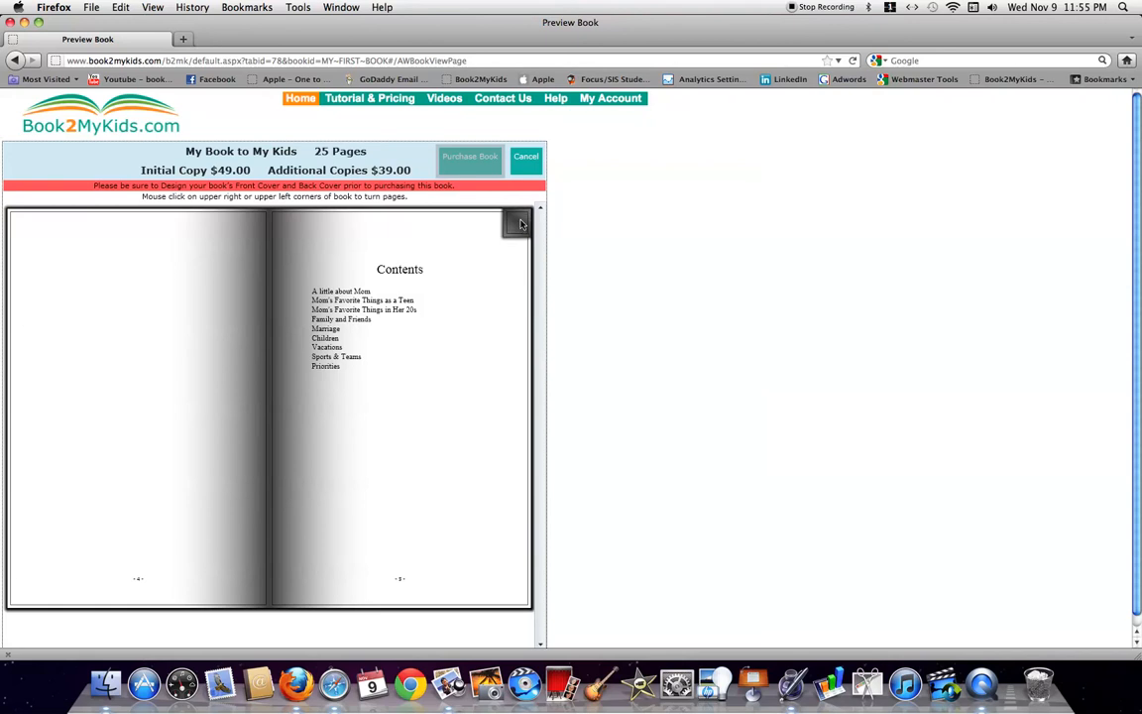
click(521, 224)
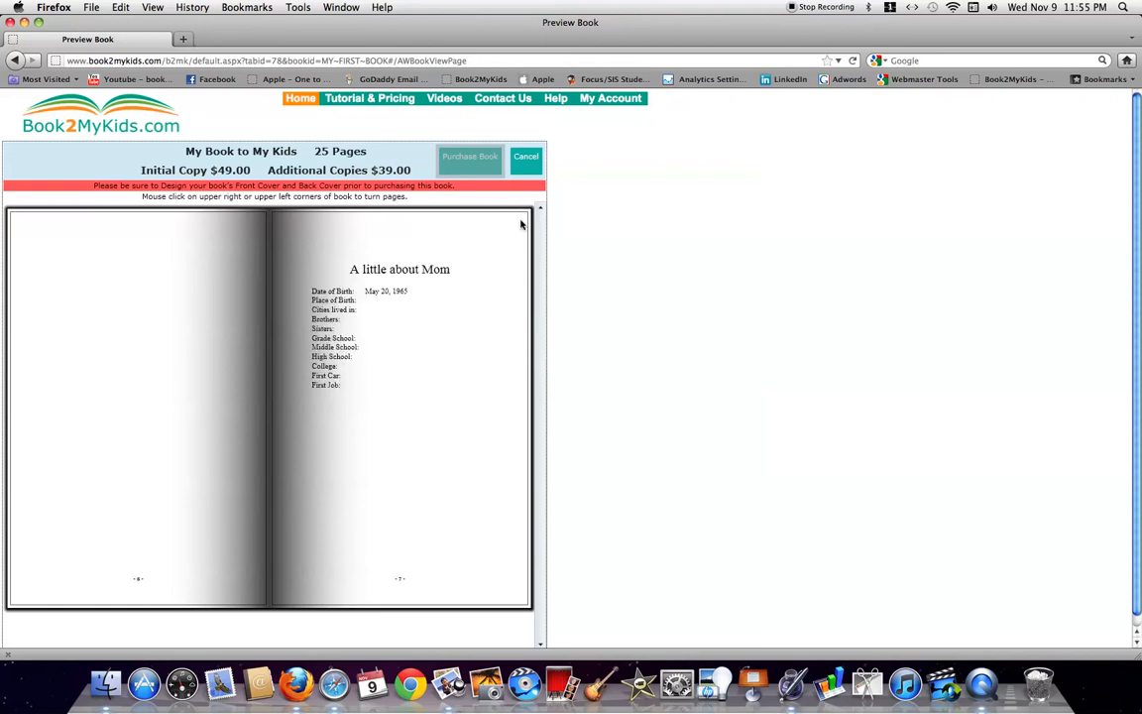
click(520, 224)
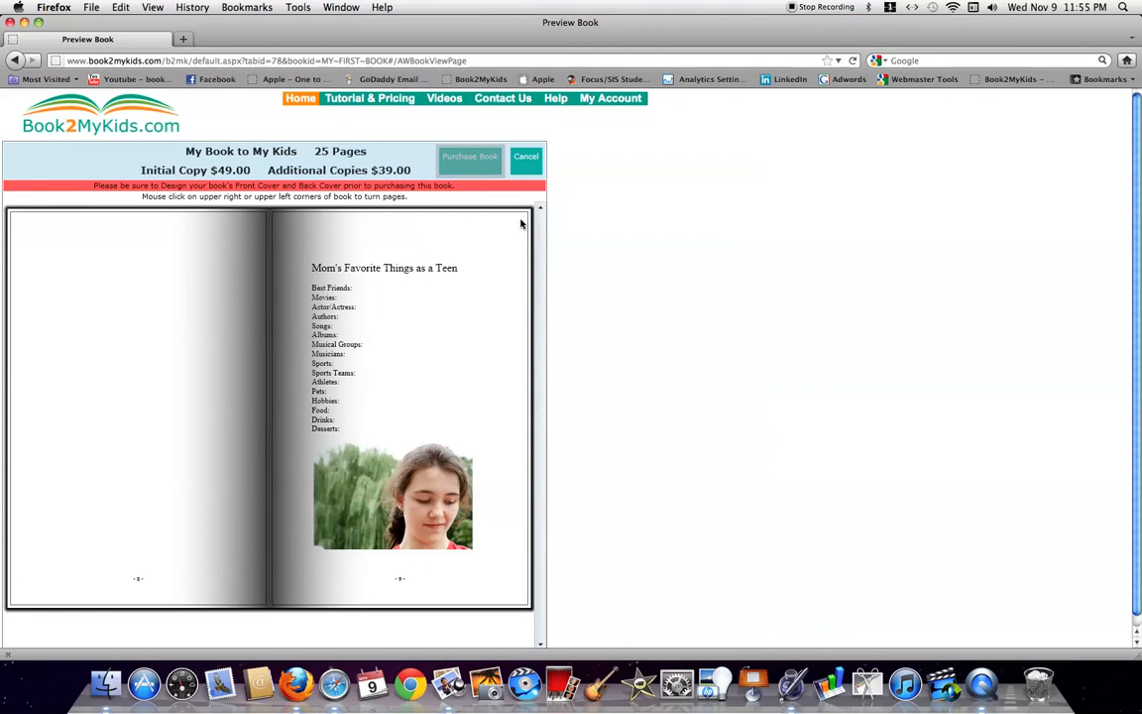
click(521, 224)
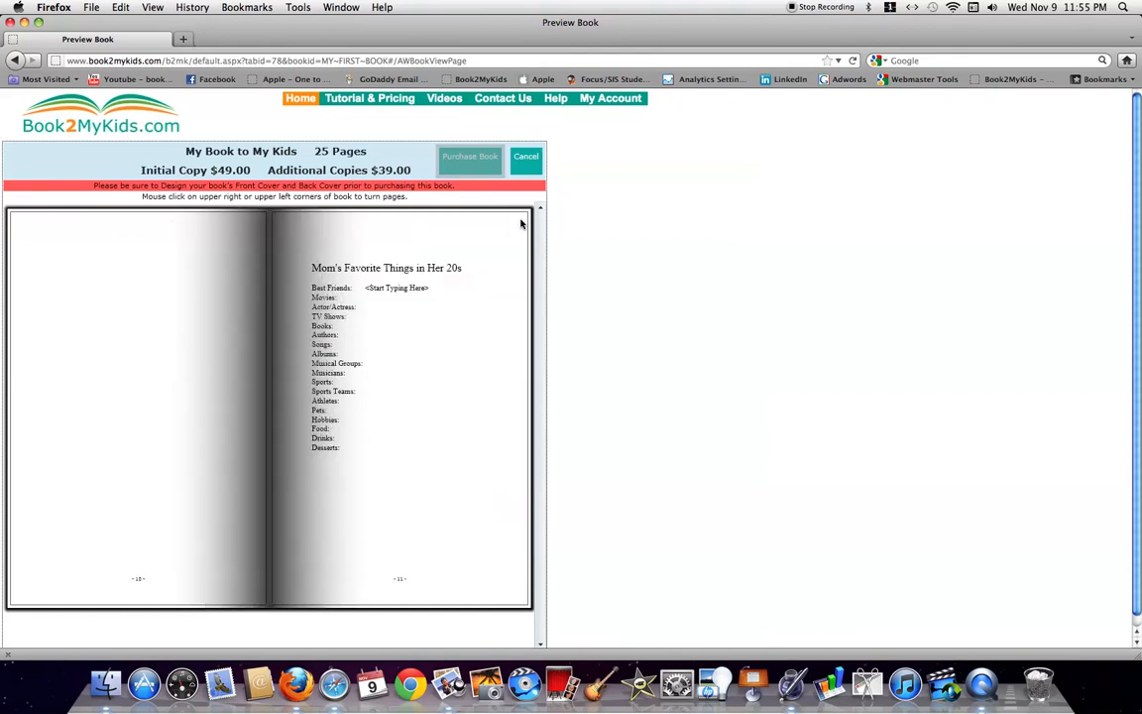
click(520, 224)
click(521, 224)
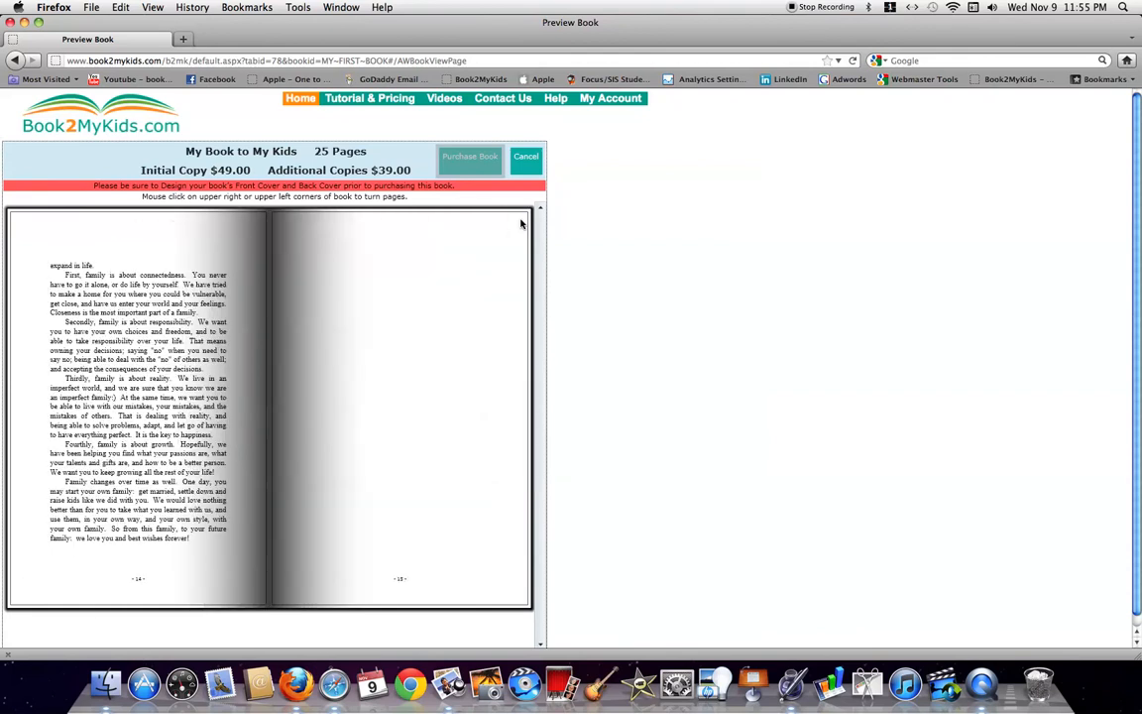
click(521, 224)
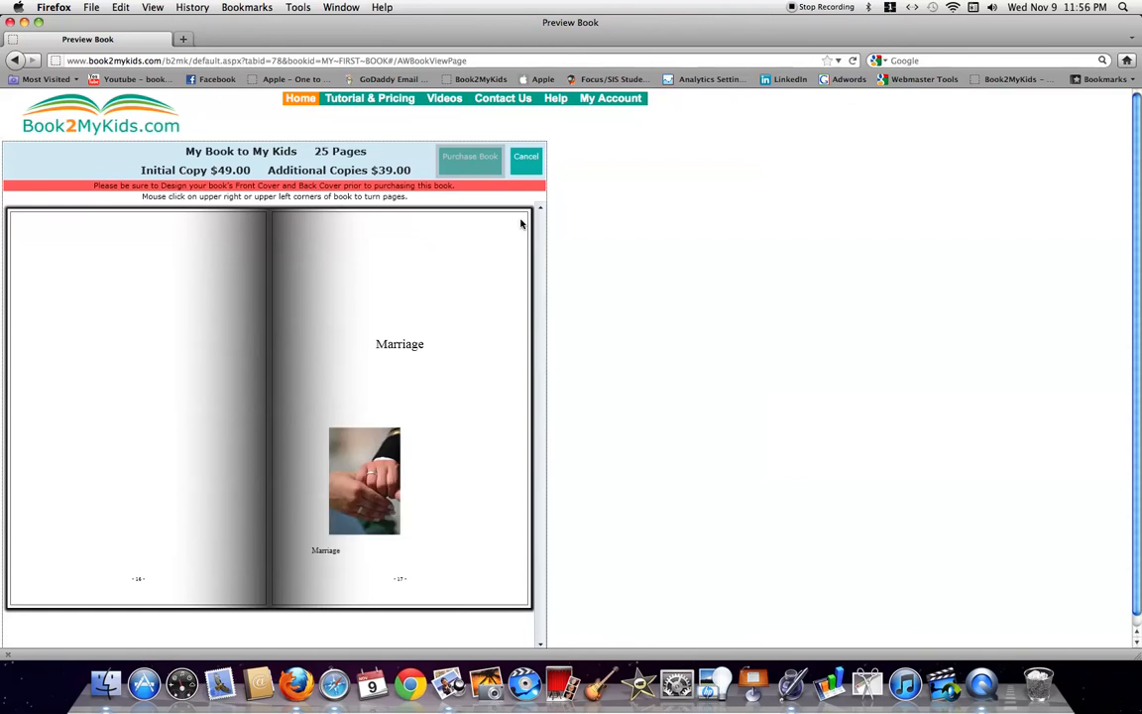
click(521, 224)
click(520, 224)
click(521, 224)
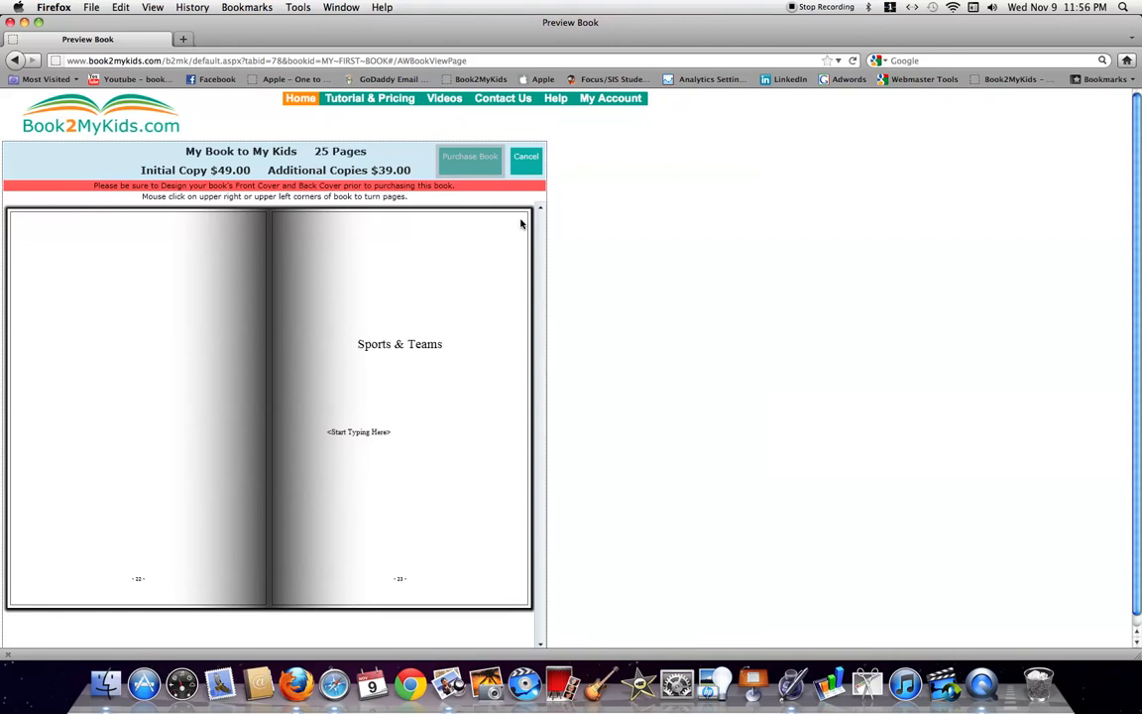
click(520, 224)
Leave the preview and place family 2.jpg, enlarged, on the front cover below Mom & Dad
click(526, 160)
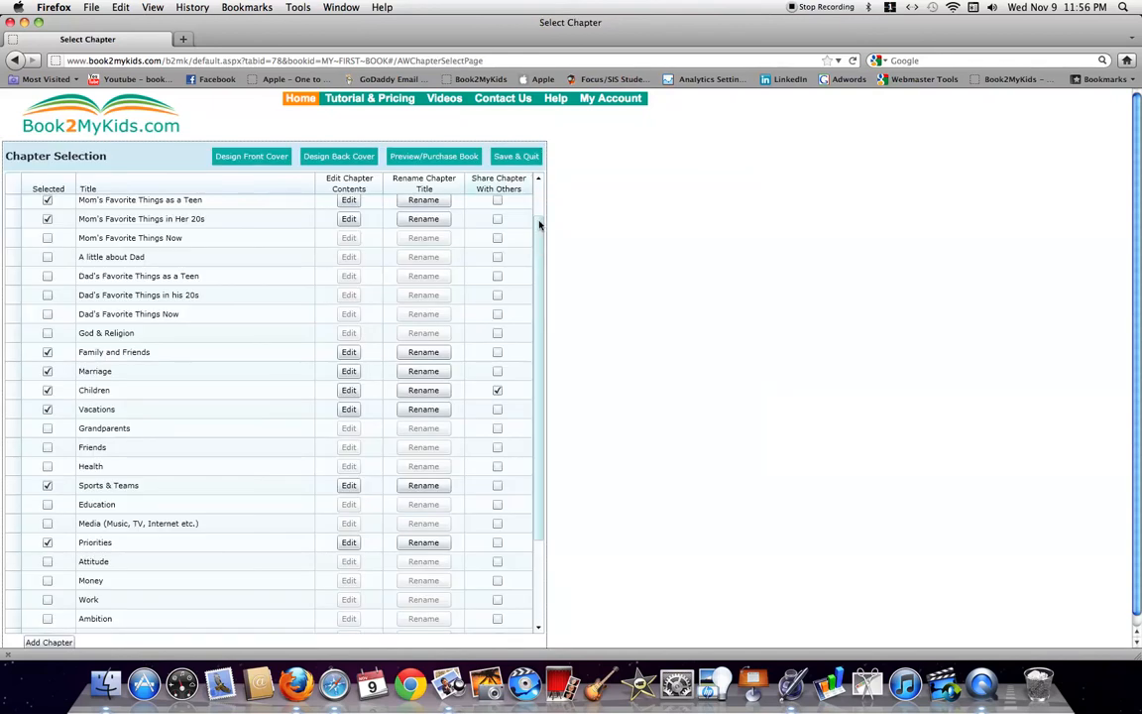
scroll(540, 243, up, 2)
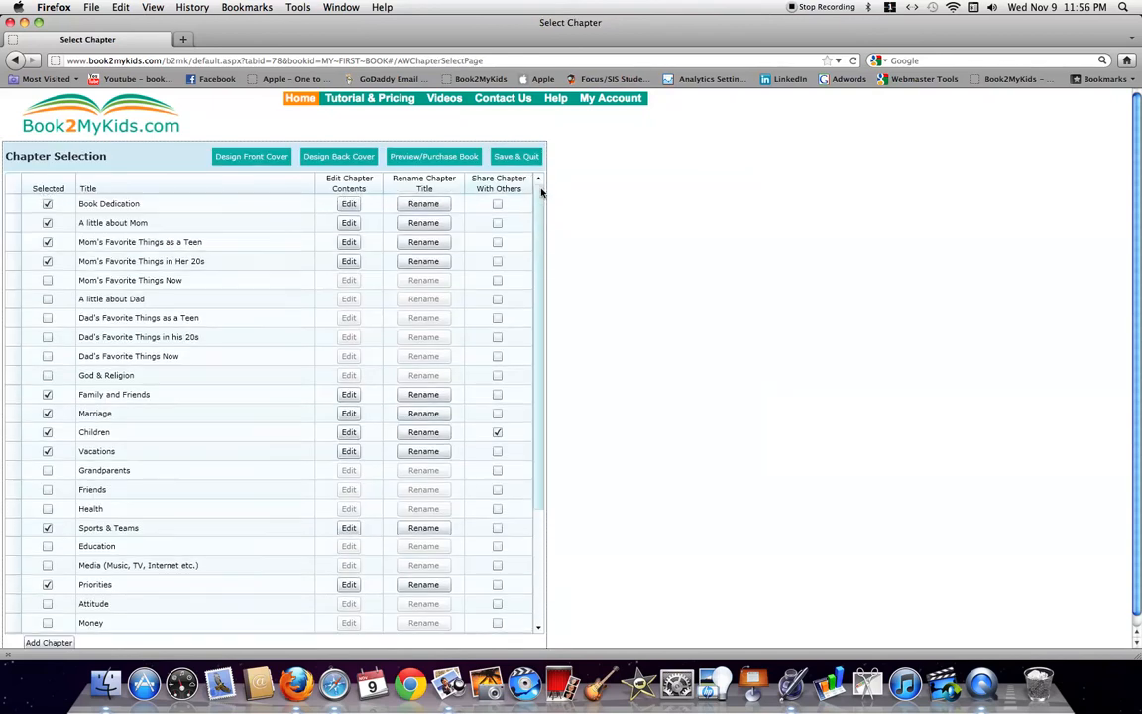
click(250, 161)
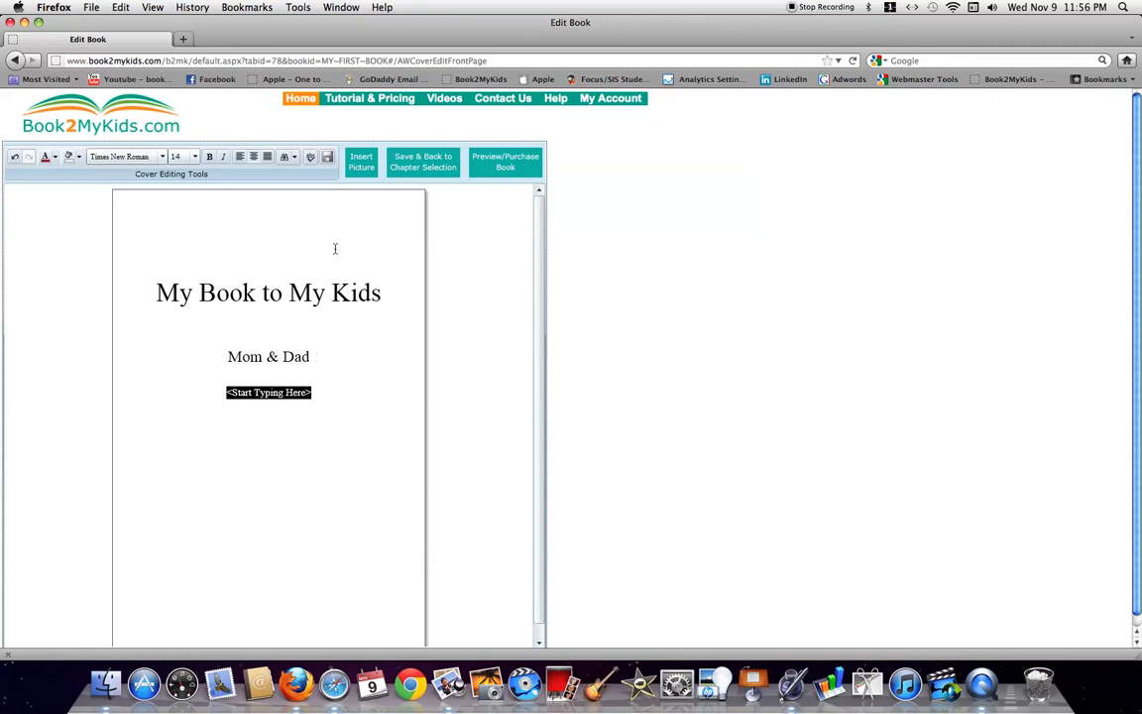
click(362, 165)
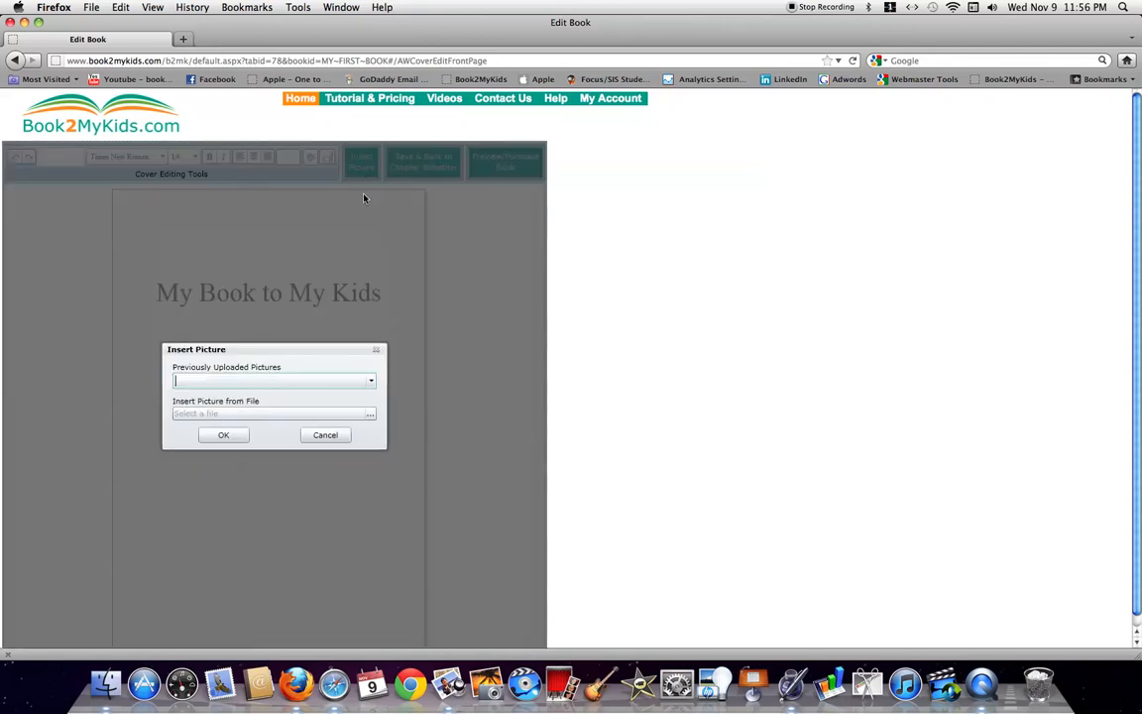
click(373, 385)
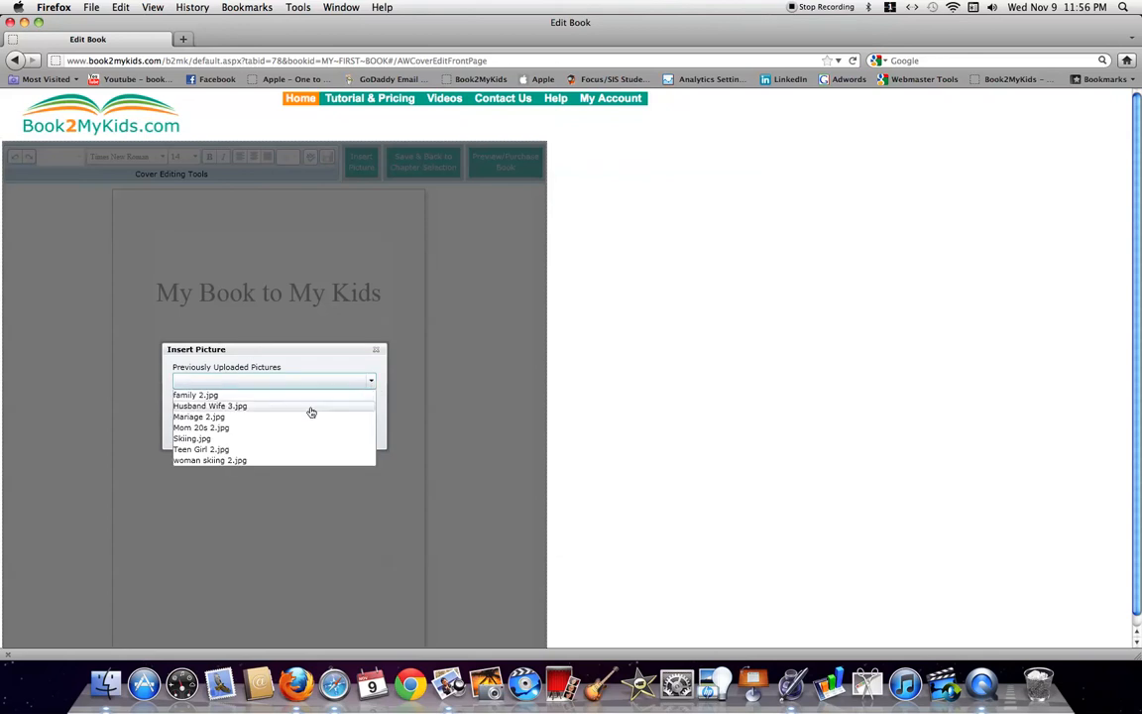
click(247, 397)
click(224, 436)
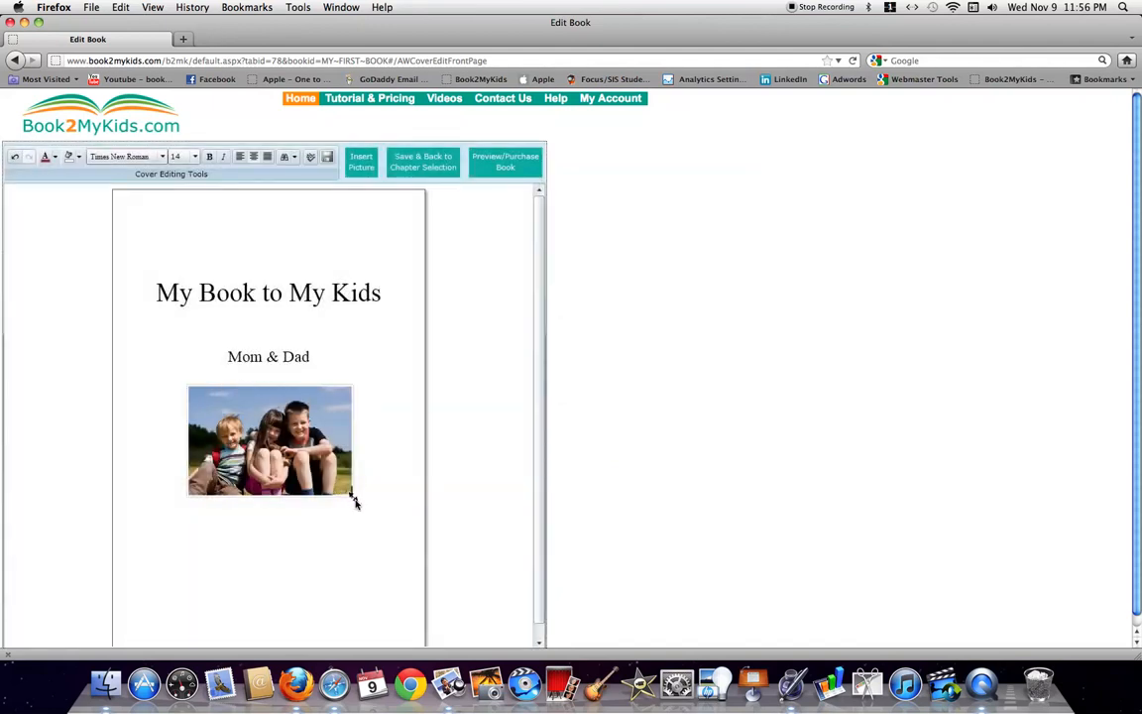
drag(351, 496, 376, 526)
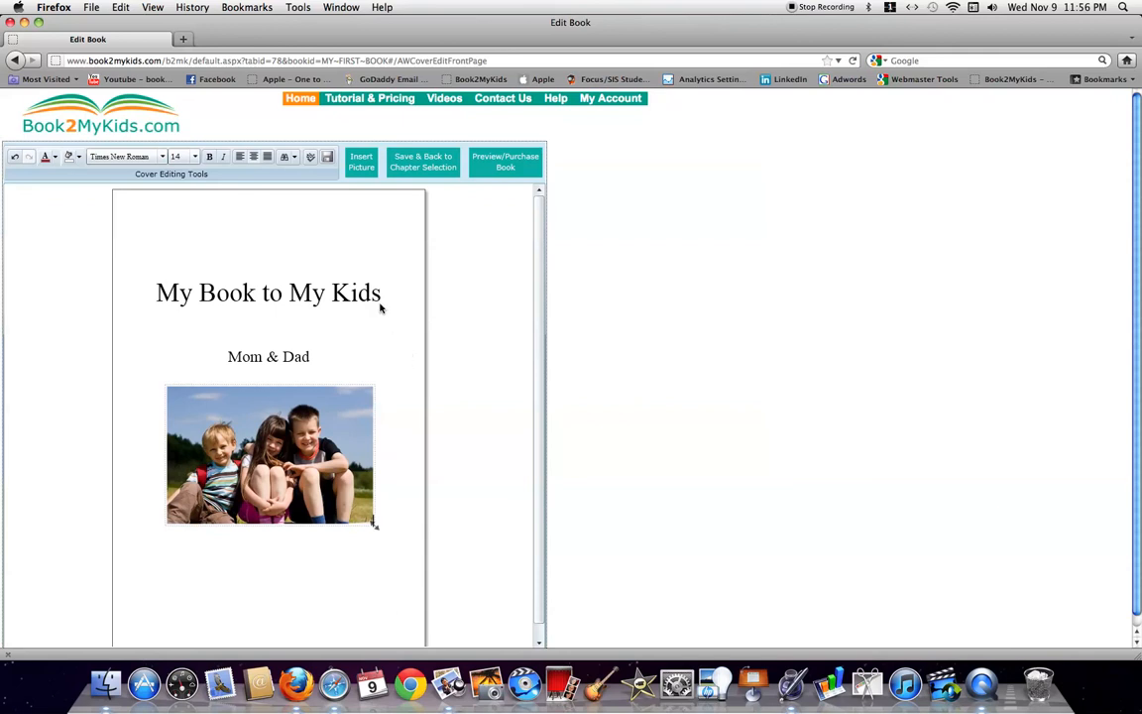
Give the front cover a light blue background and set the title font to Comic Sans MS
click(79, 161)
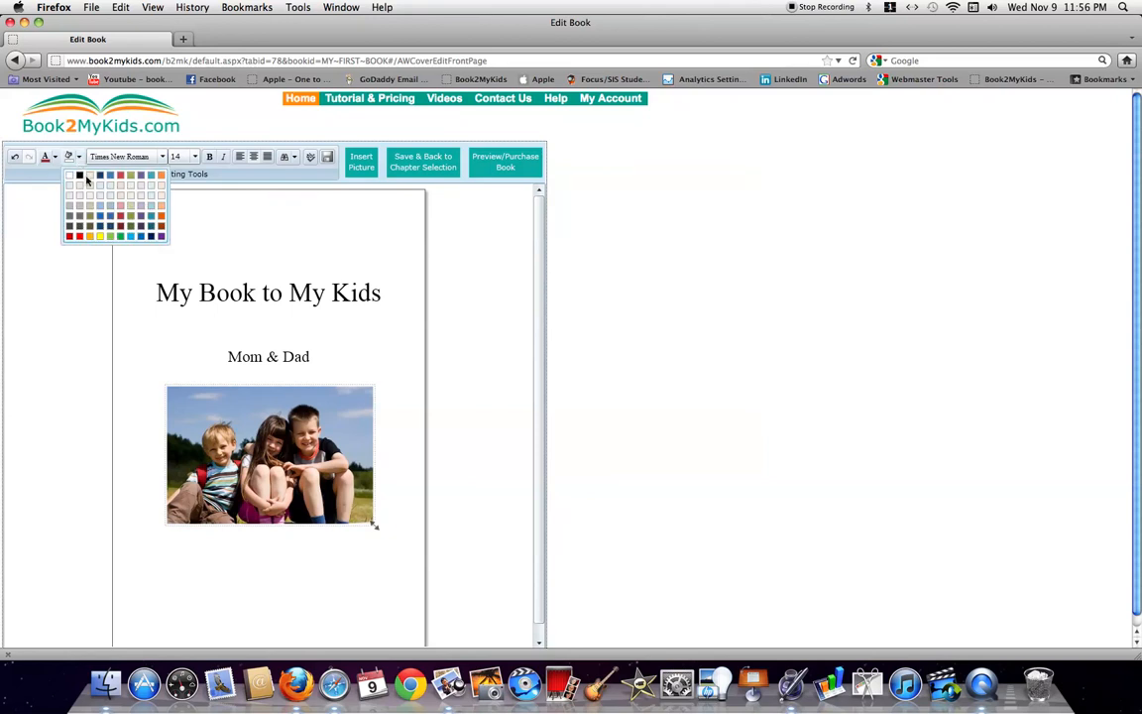
click(99, 206)
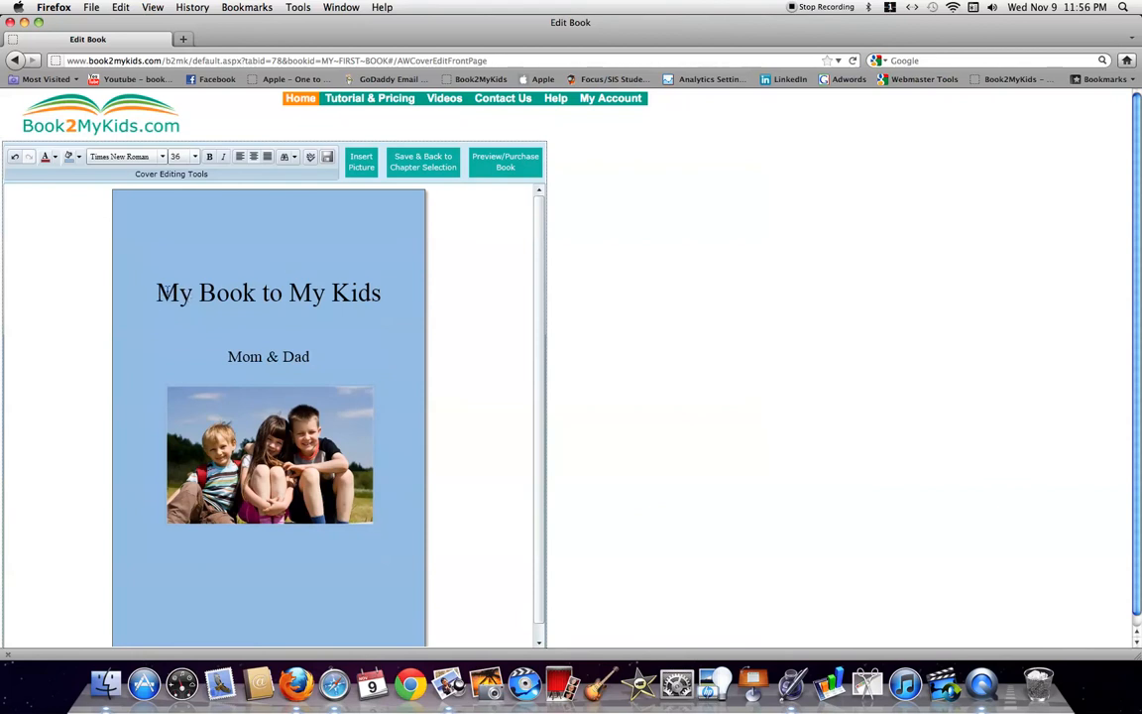
drag(151, 294, 381, 294)
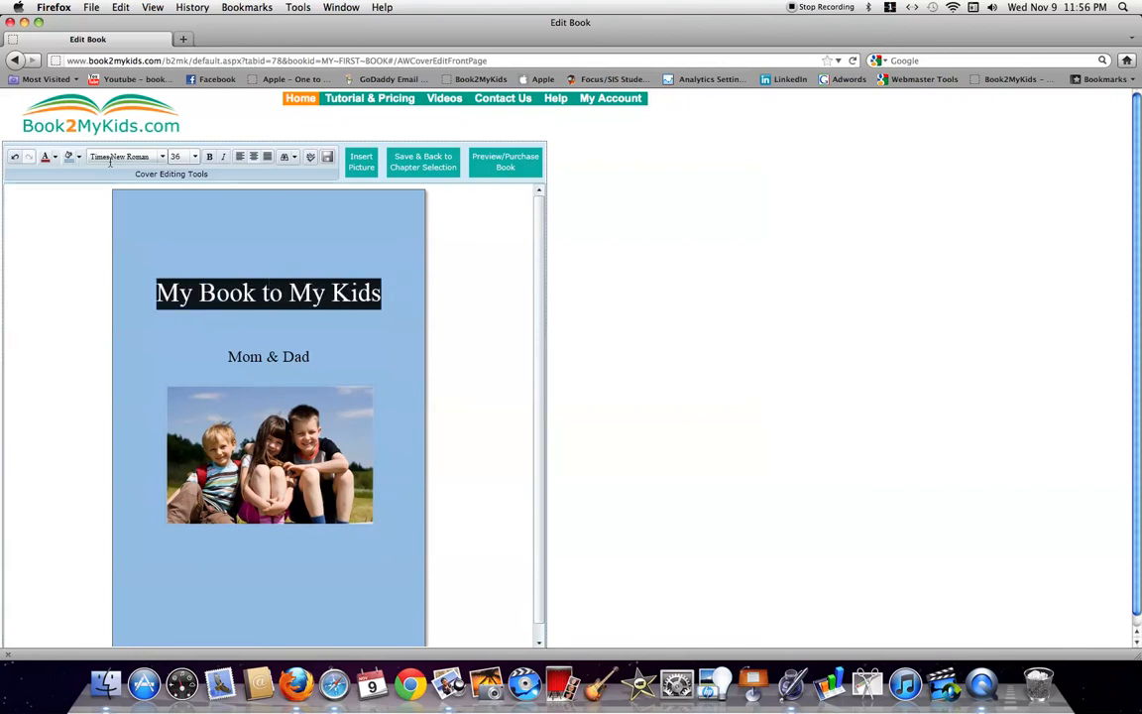
click(163, 159)
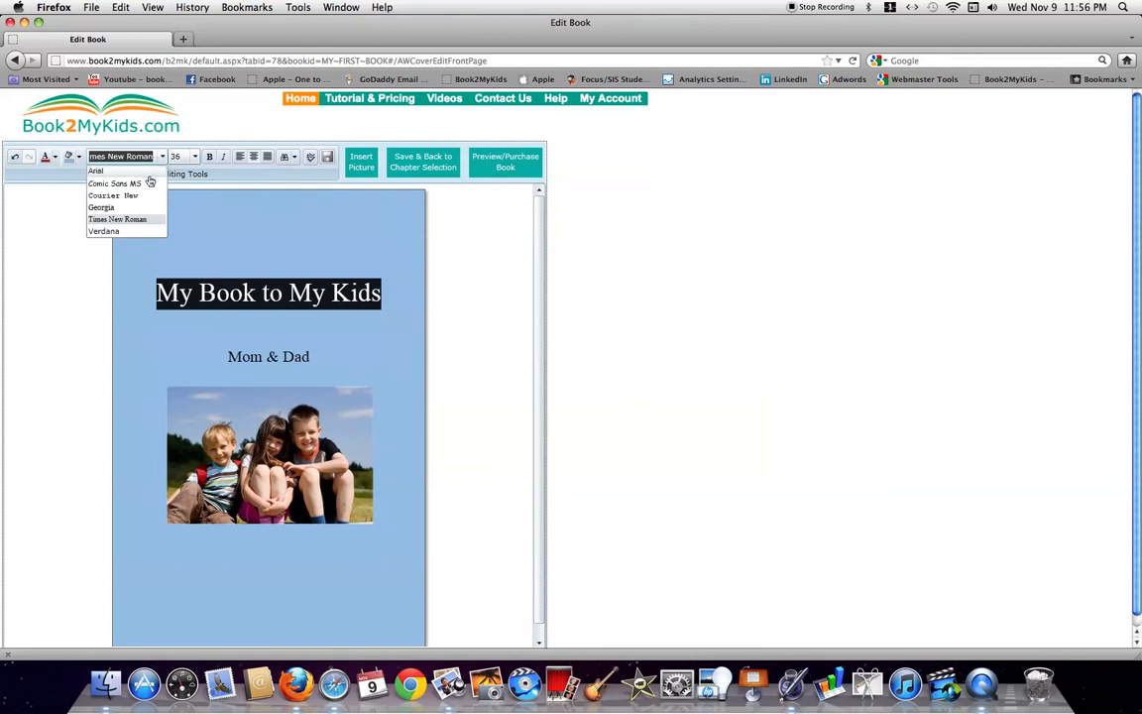
click(146, 184)
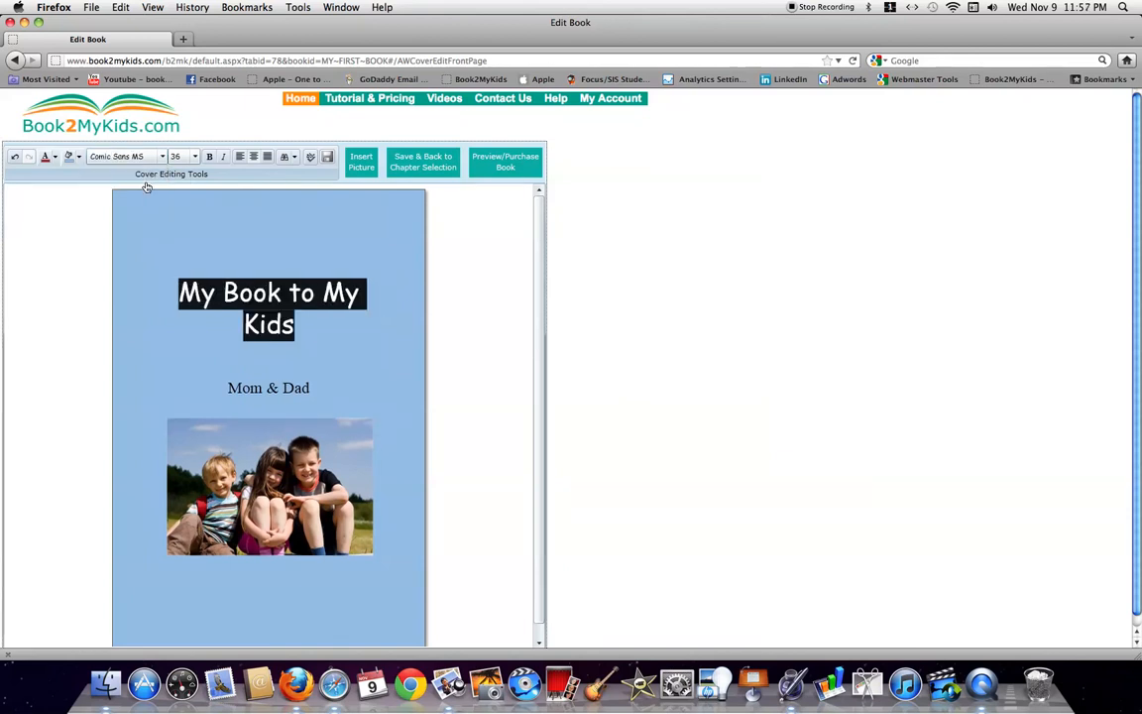
Make the title size 26 and dark blue, then save the front cover
click(195, 157)
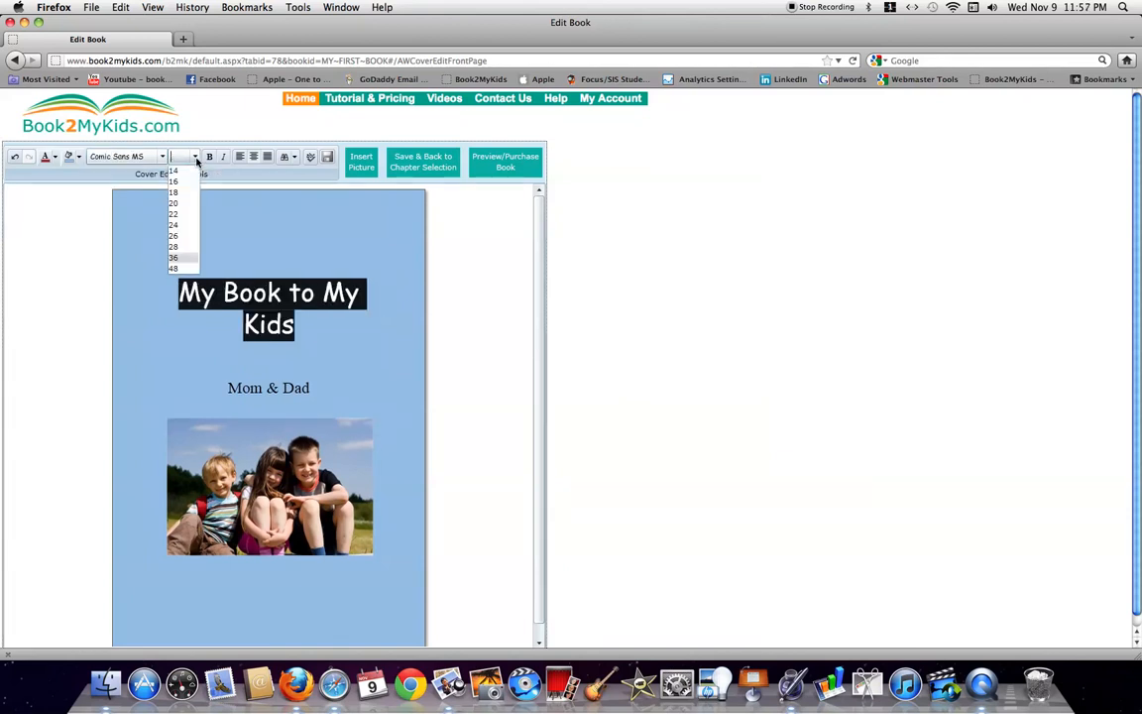
click(174, 236)
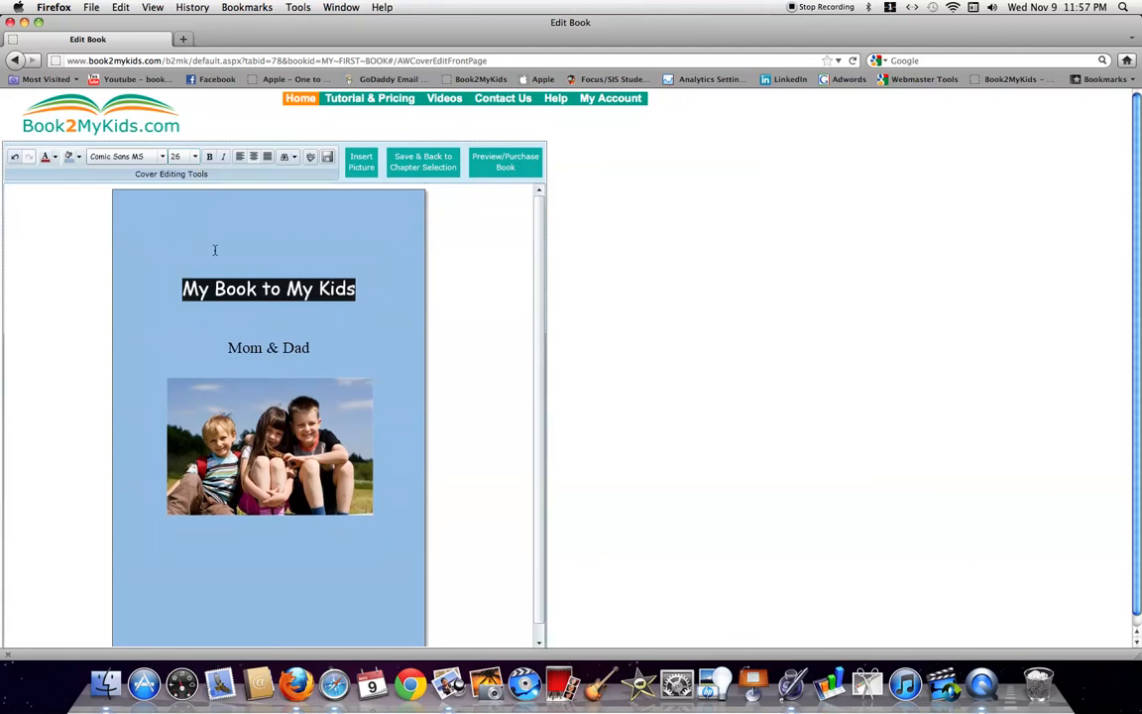
click(57, 158)
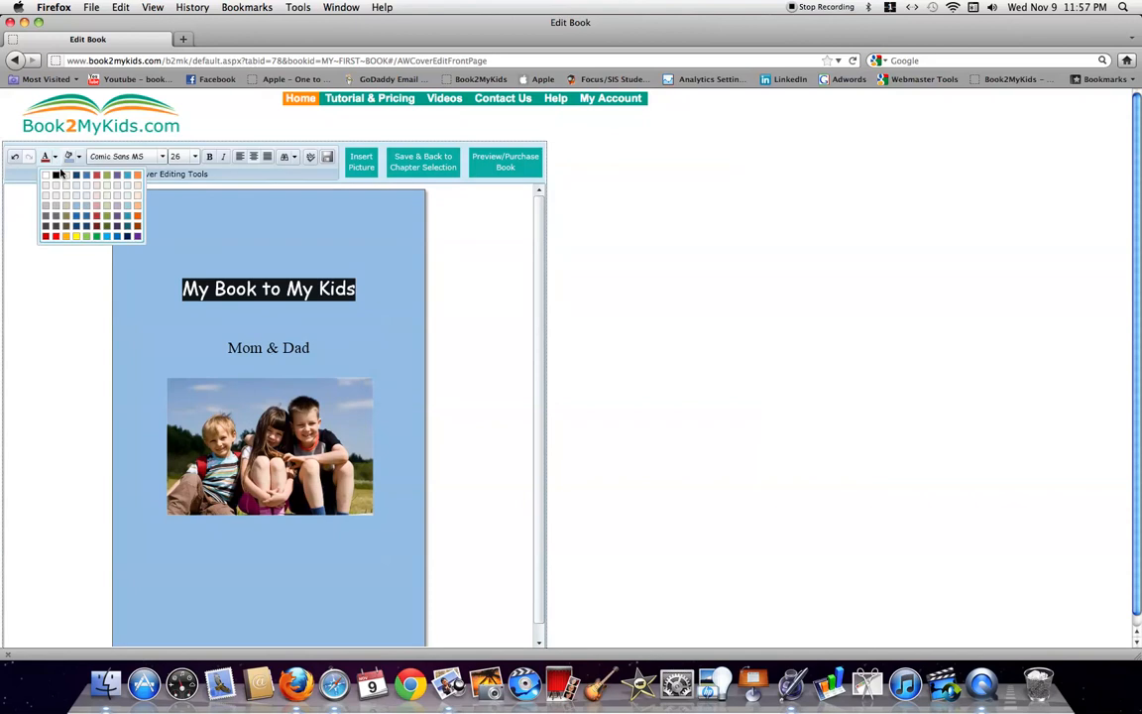
click(76, 176)
click(147, 235)
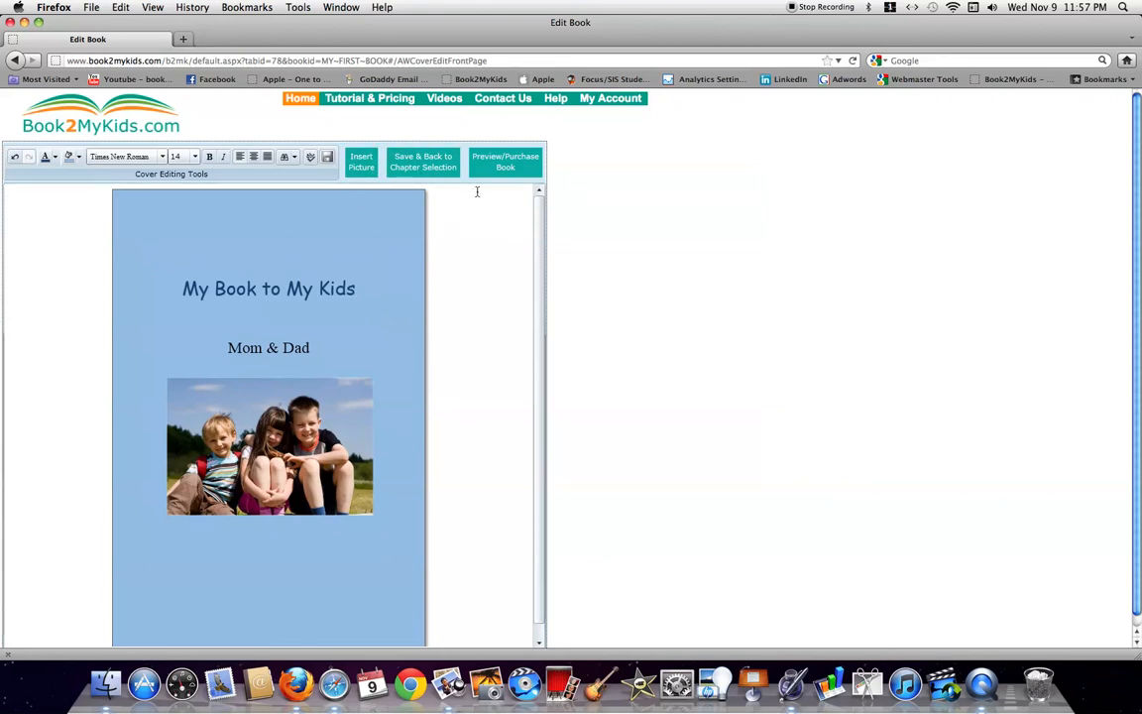
click(402, 157)
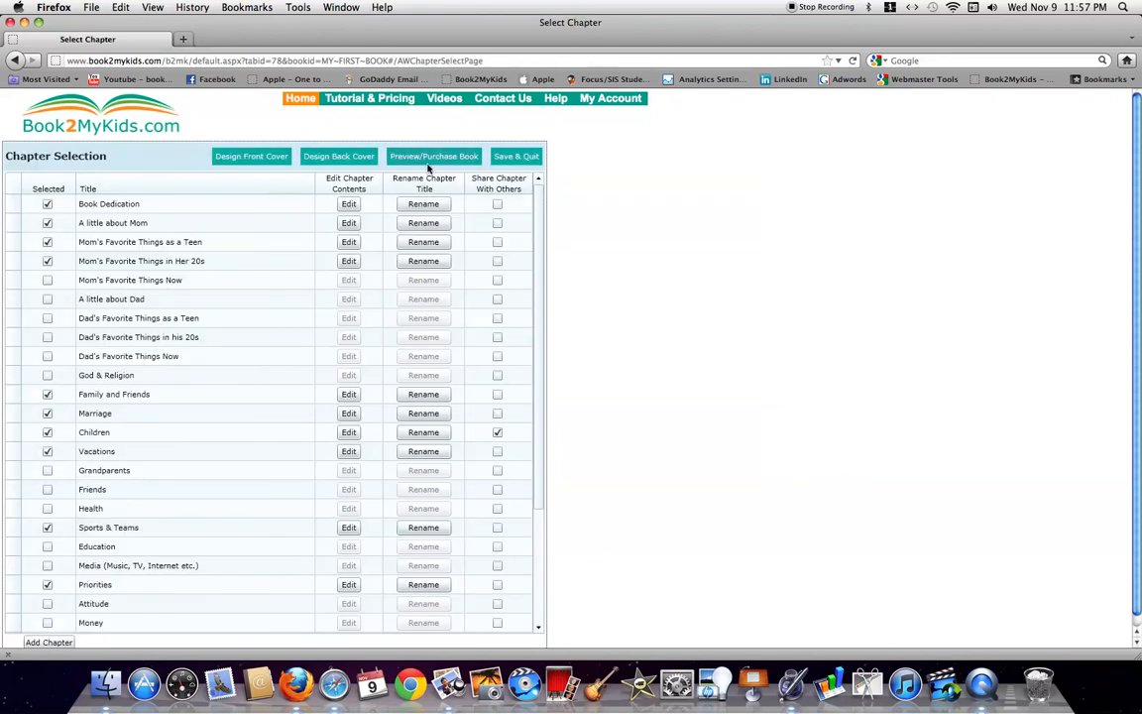
Select and copy all of the Book Dedication text, then return to the chapter list
click(369, 160)
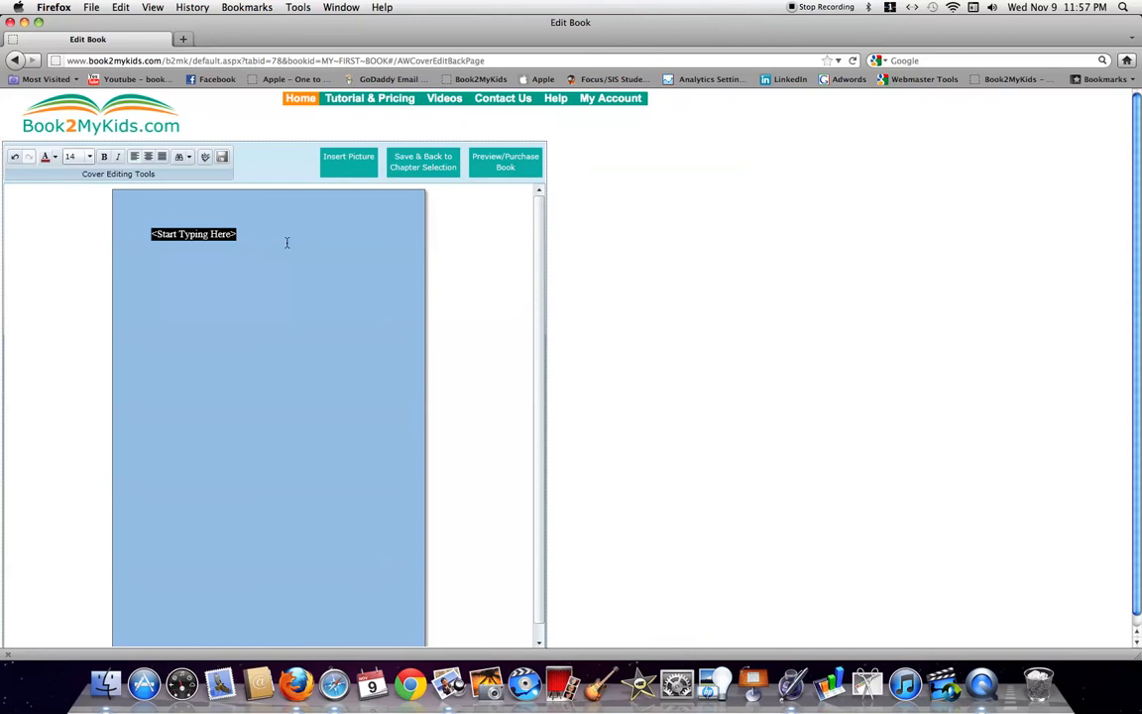
click(425, 161)
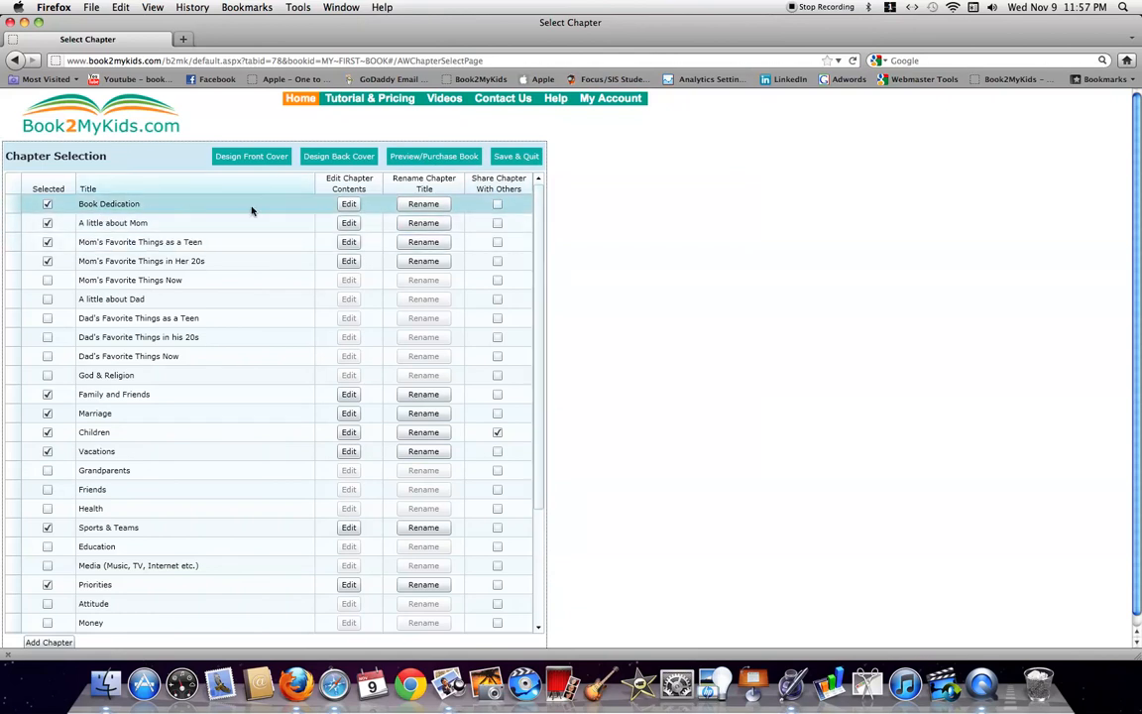
click(348, 205)
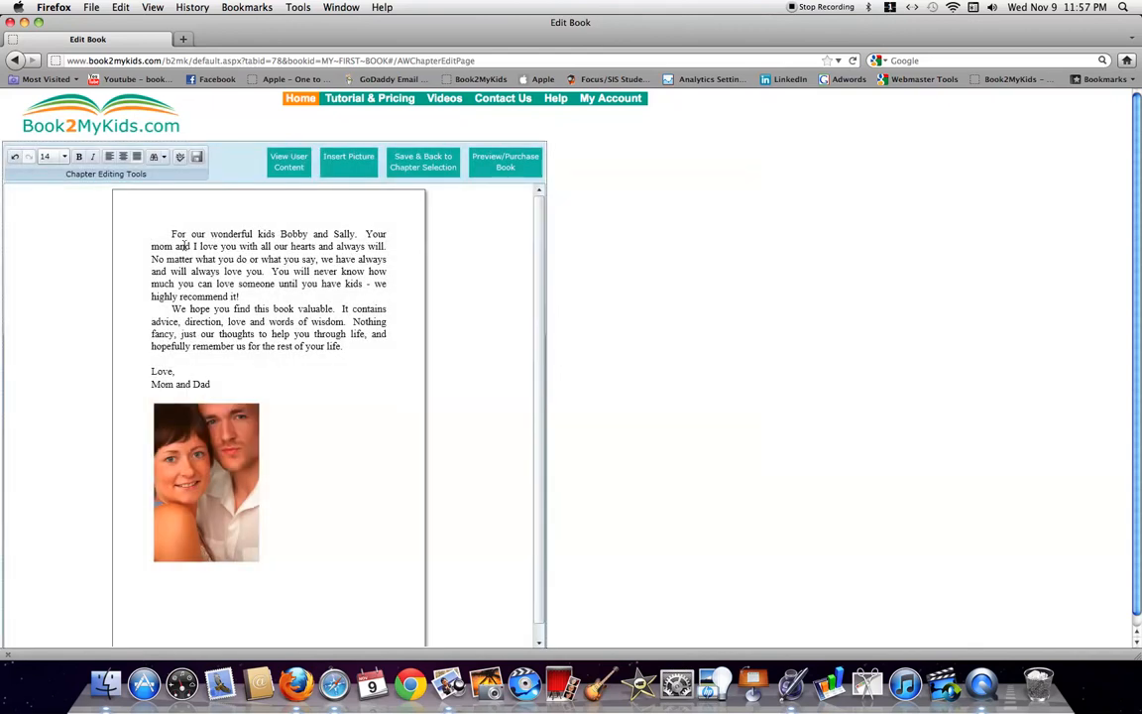
drag(152, 234, 364, 381)
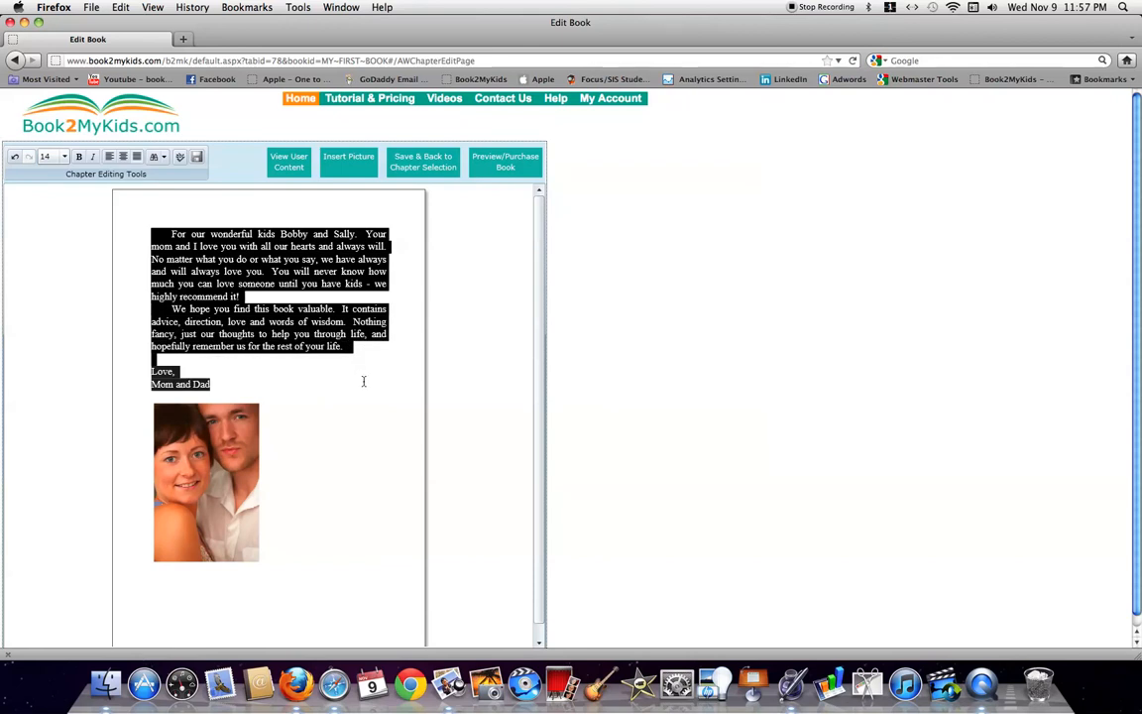
click(428, 170)
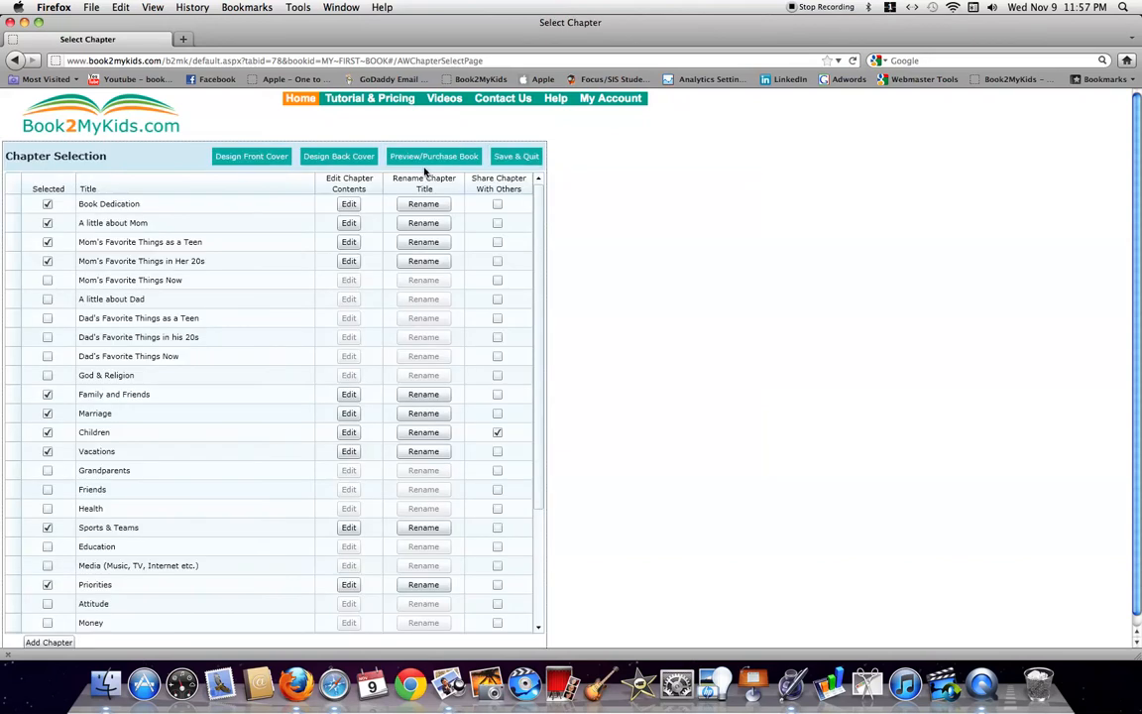
Paste the dedication onto the blue back cover and insert the previously uploaded Husband Wife 3.jpg photo below it
click(357, 162)
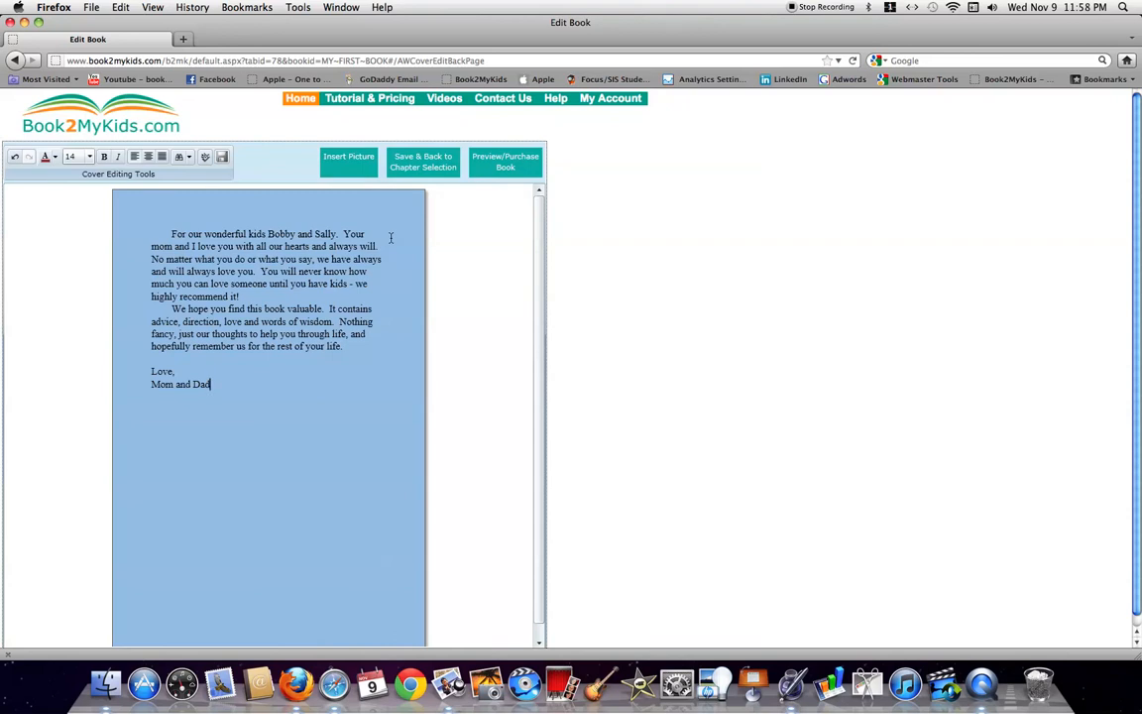
key(Return)
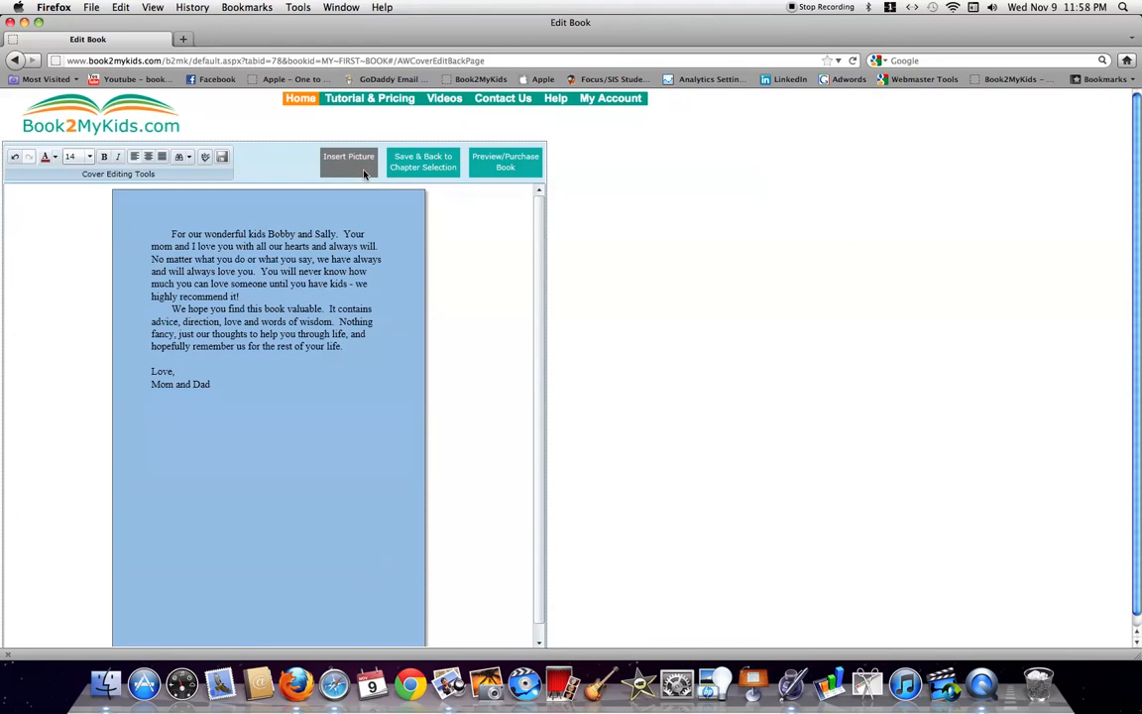
click(364, 175)
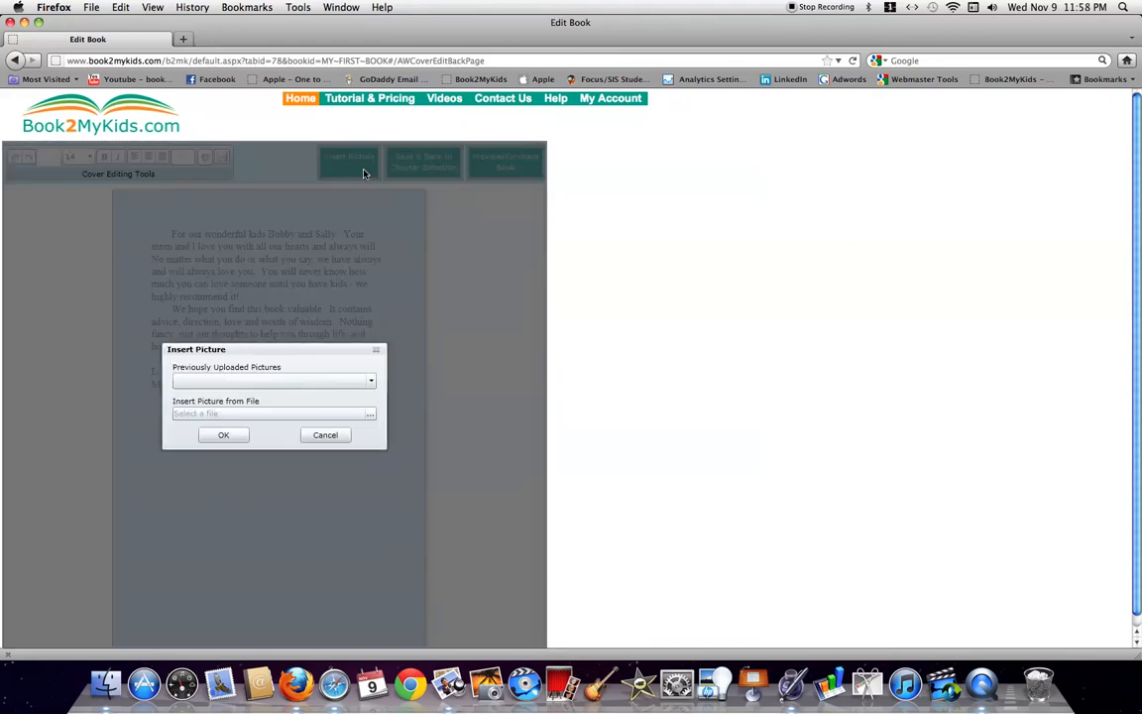
click(372, 381)
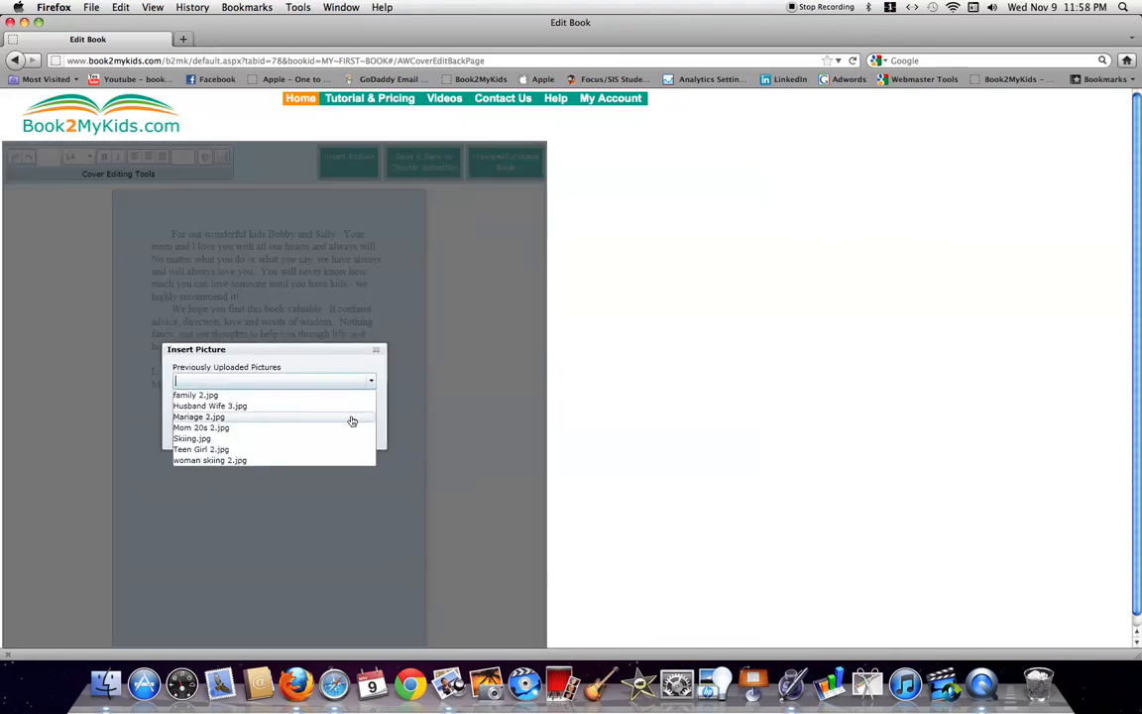
click(273, 407)
click(234, 436)
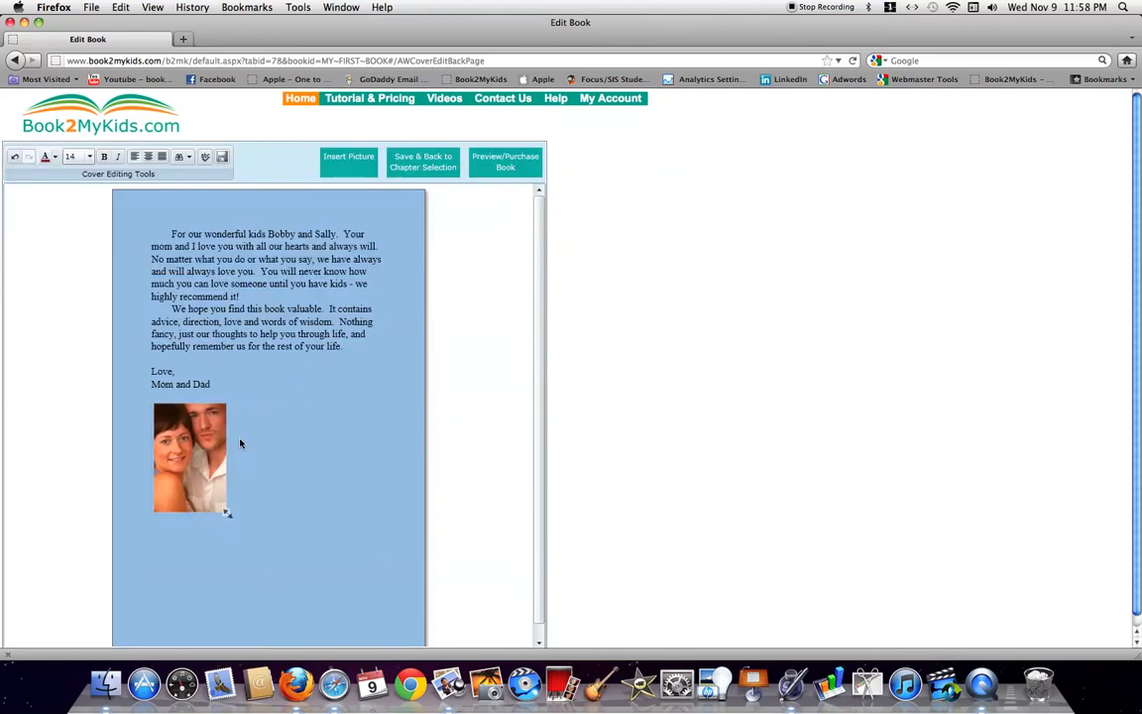
Preview the 25-page book and turn two pages to reach the dedication page with the couple's photo
click(507, 164)
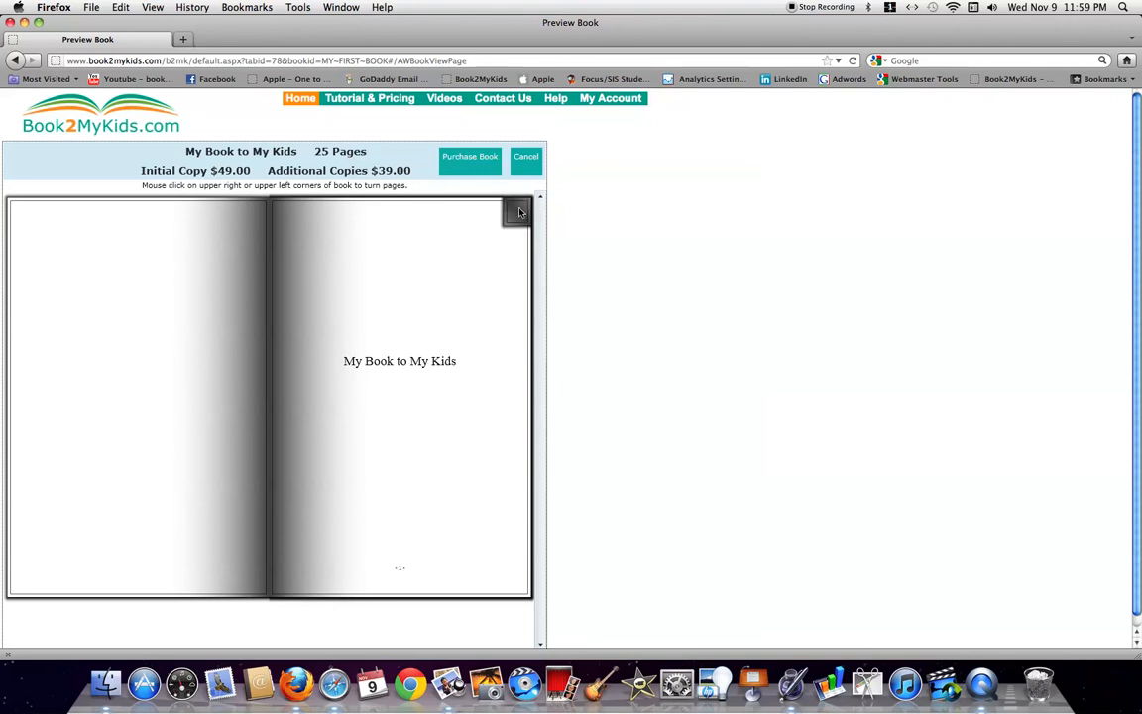
click(522, 210)
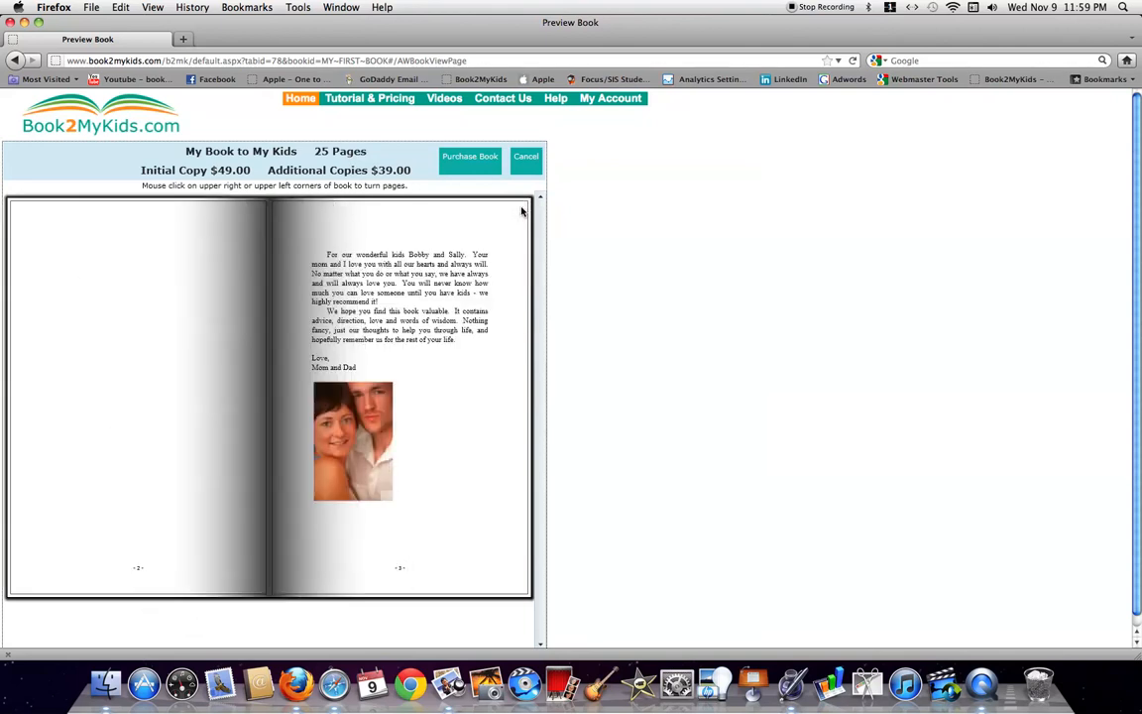
click(522, 210)
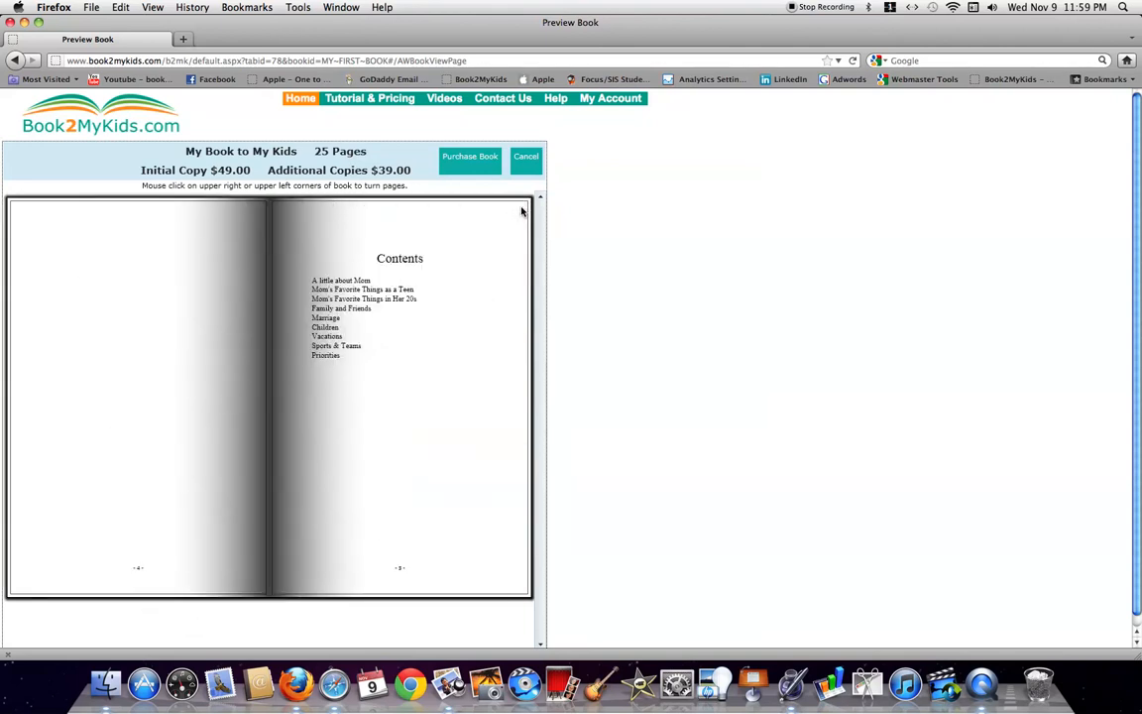
At checkout, apply promo code HOLIDAYS2011 so the book drops to $39.20, totalling $45.19
click(470, 159)
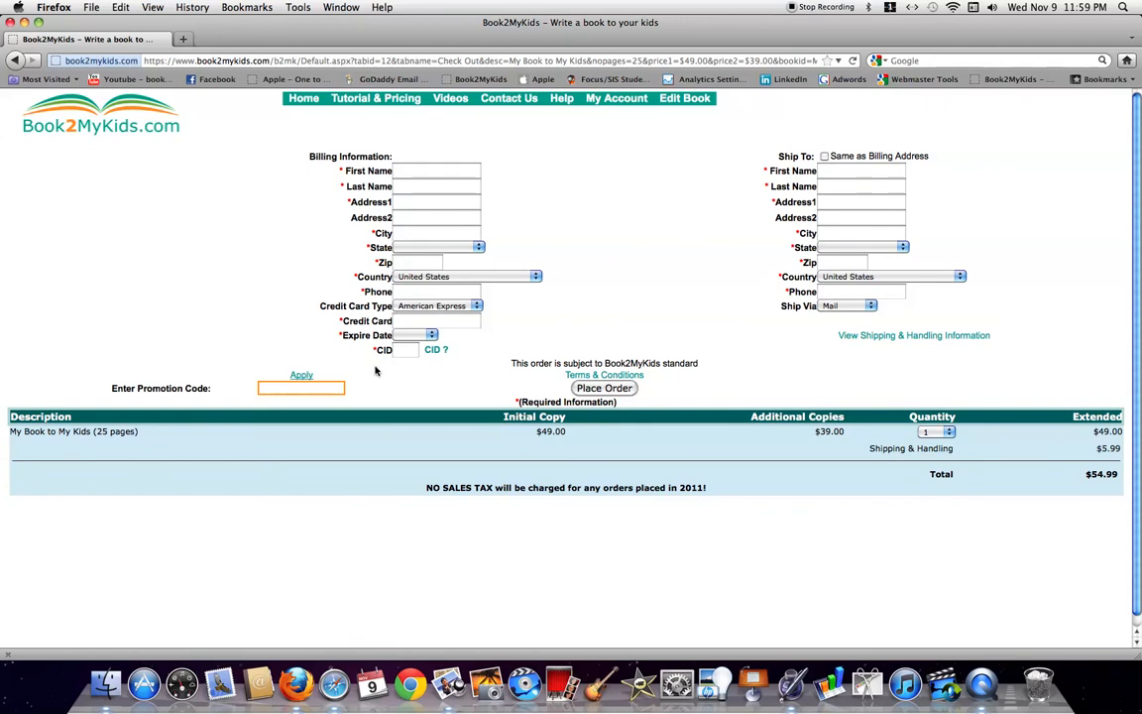
text(hol)
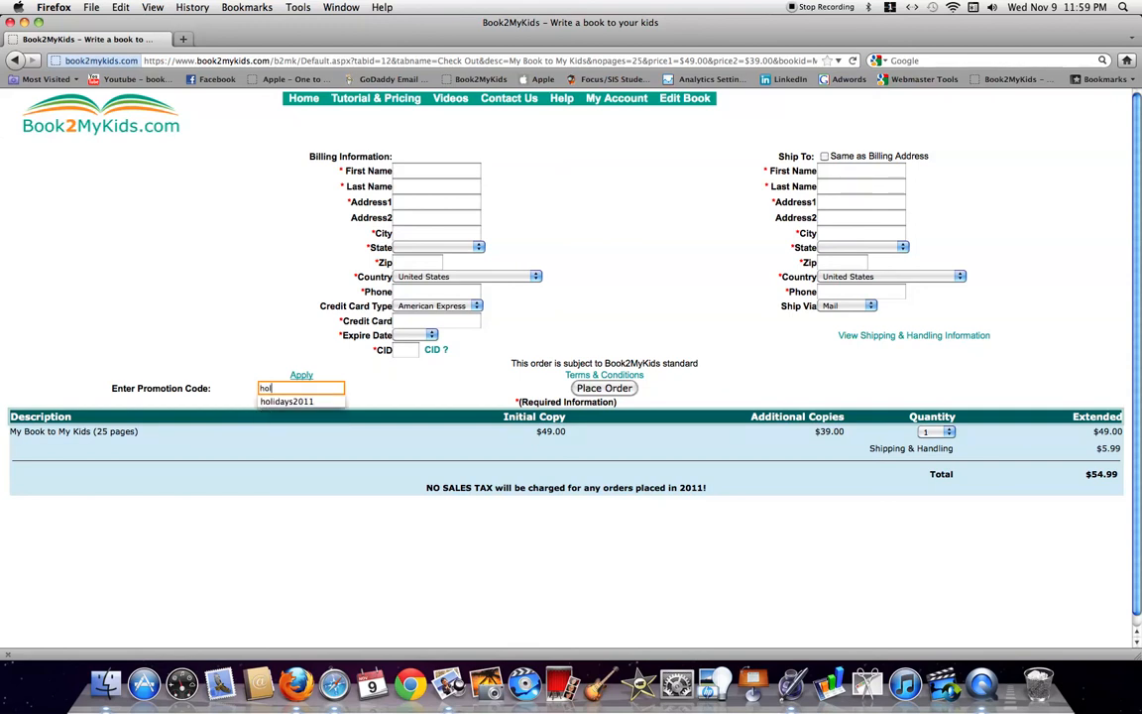
click(298, 401)
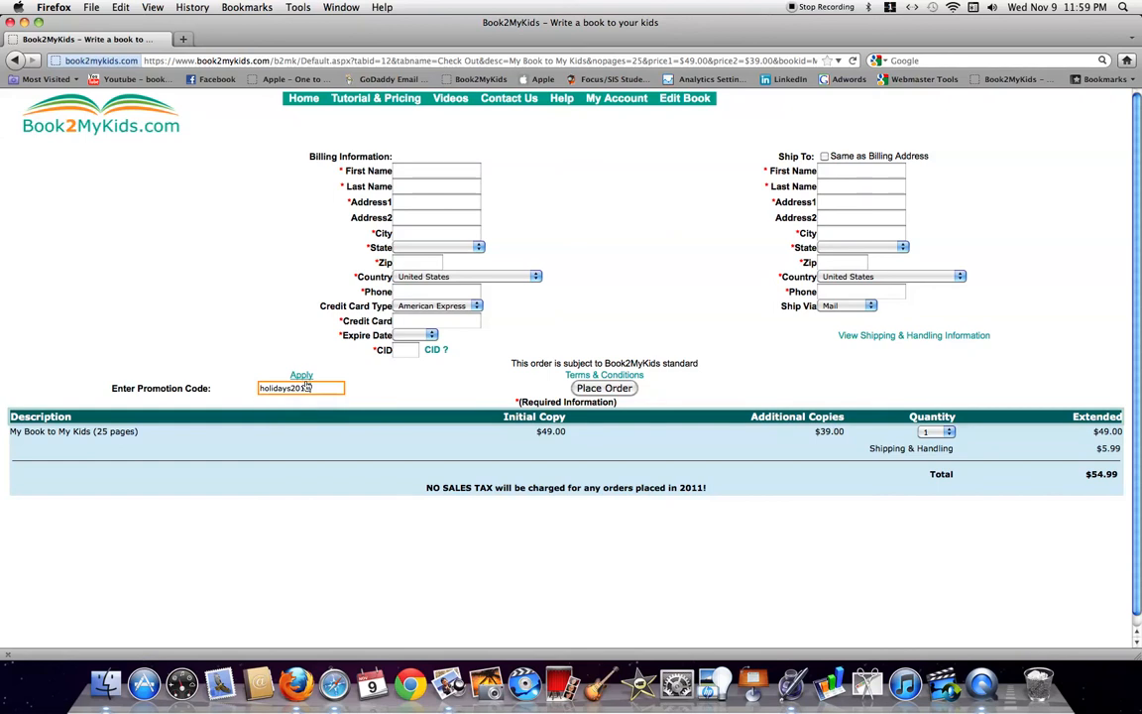
click(302, 375)
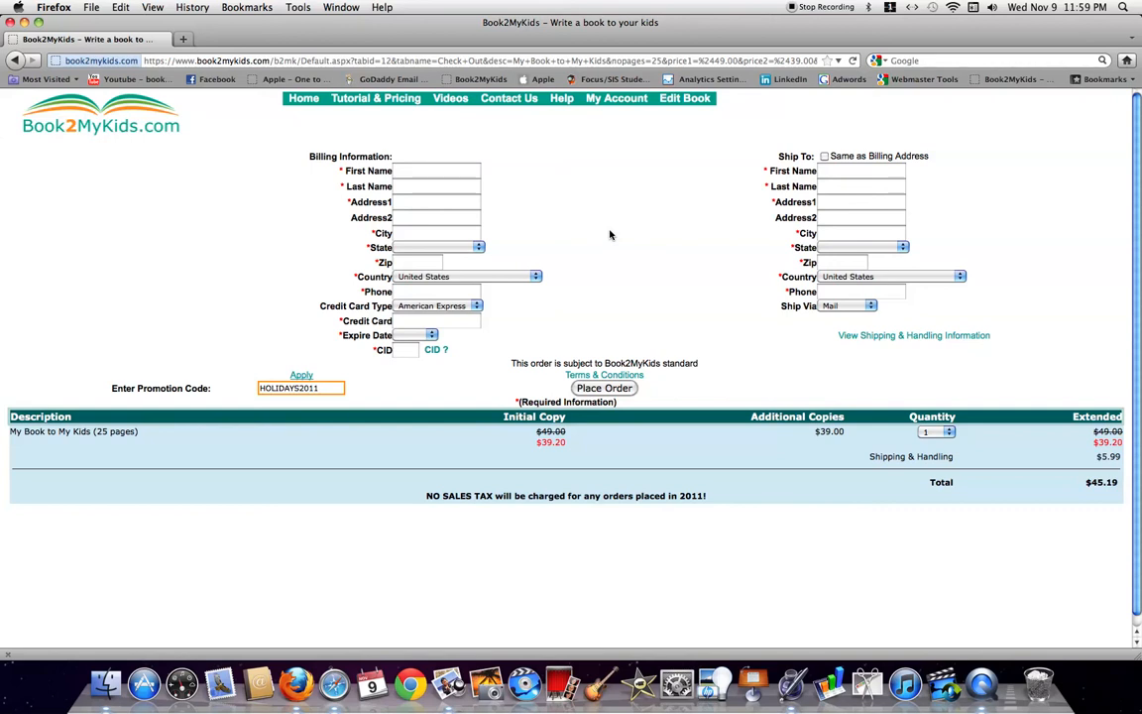
Open the Contact Us page and start an e-mail to the support address
click(519, 99)
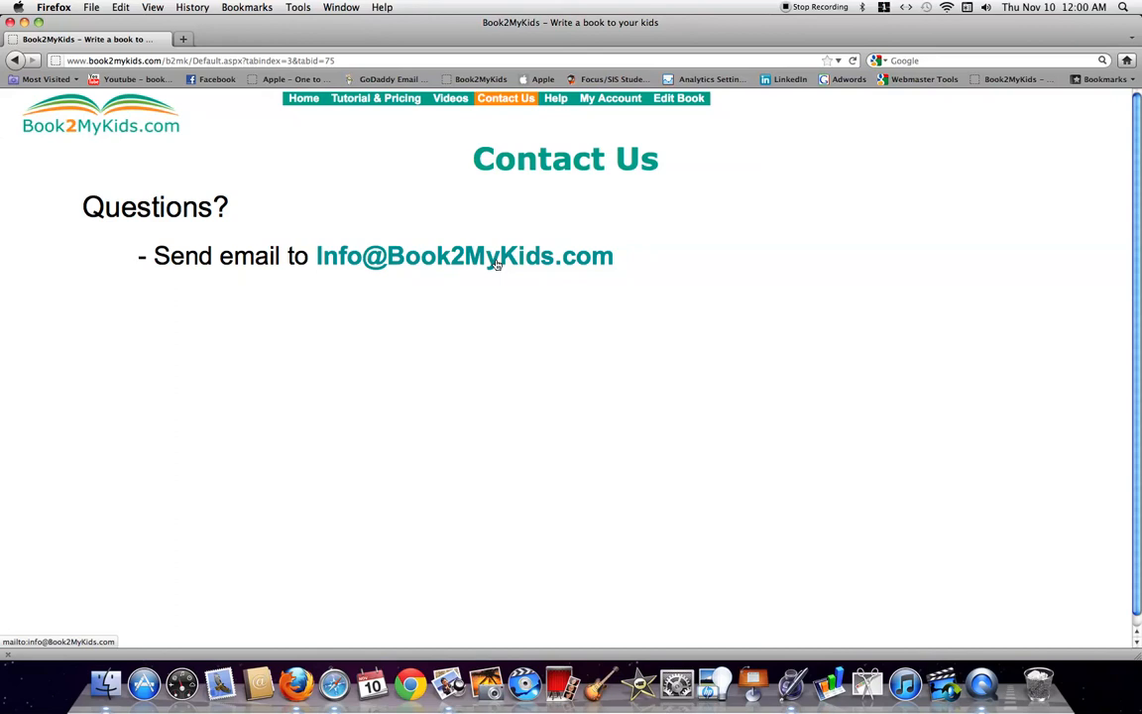
click(497, 260)
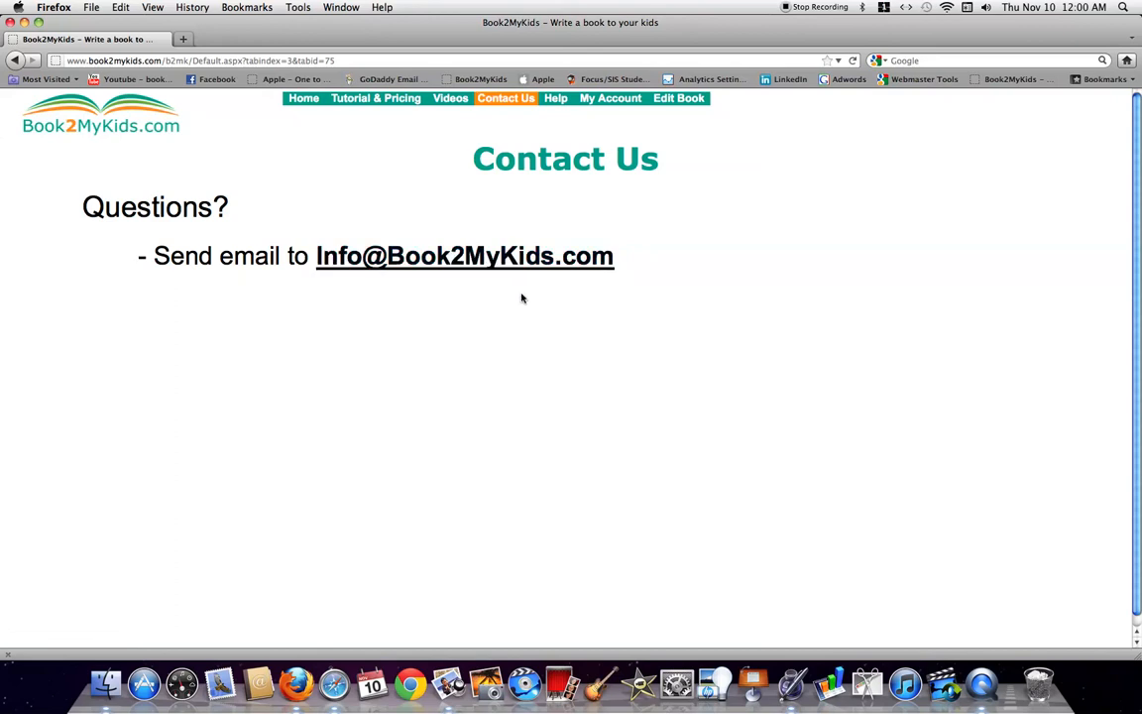